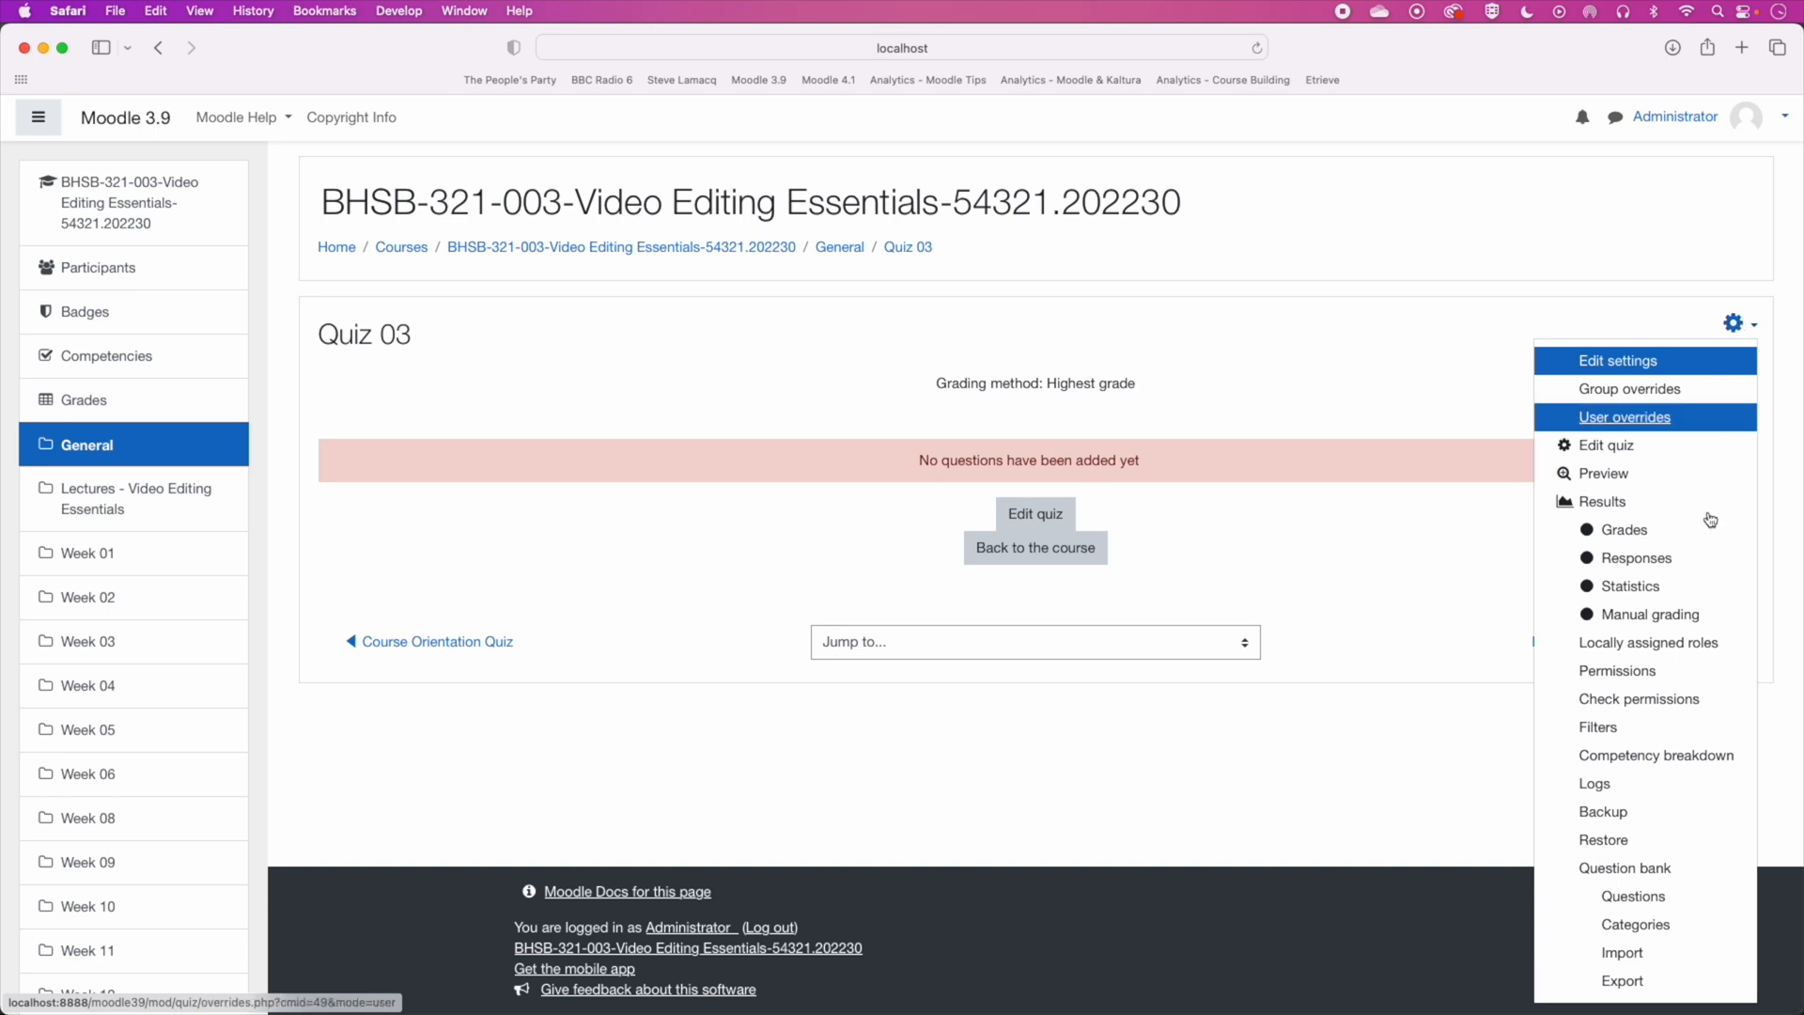
# Step: Open the question import page in the question bank of Quiz 03
pyautogui.click(1645, 870)
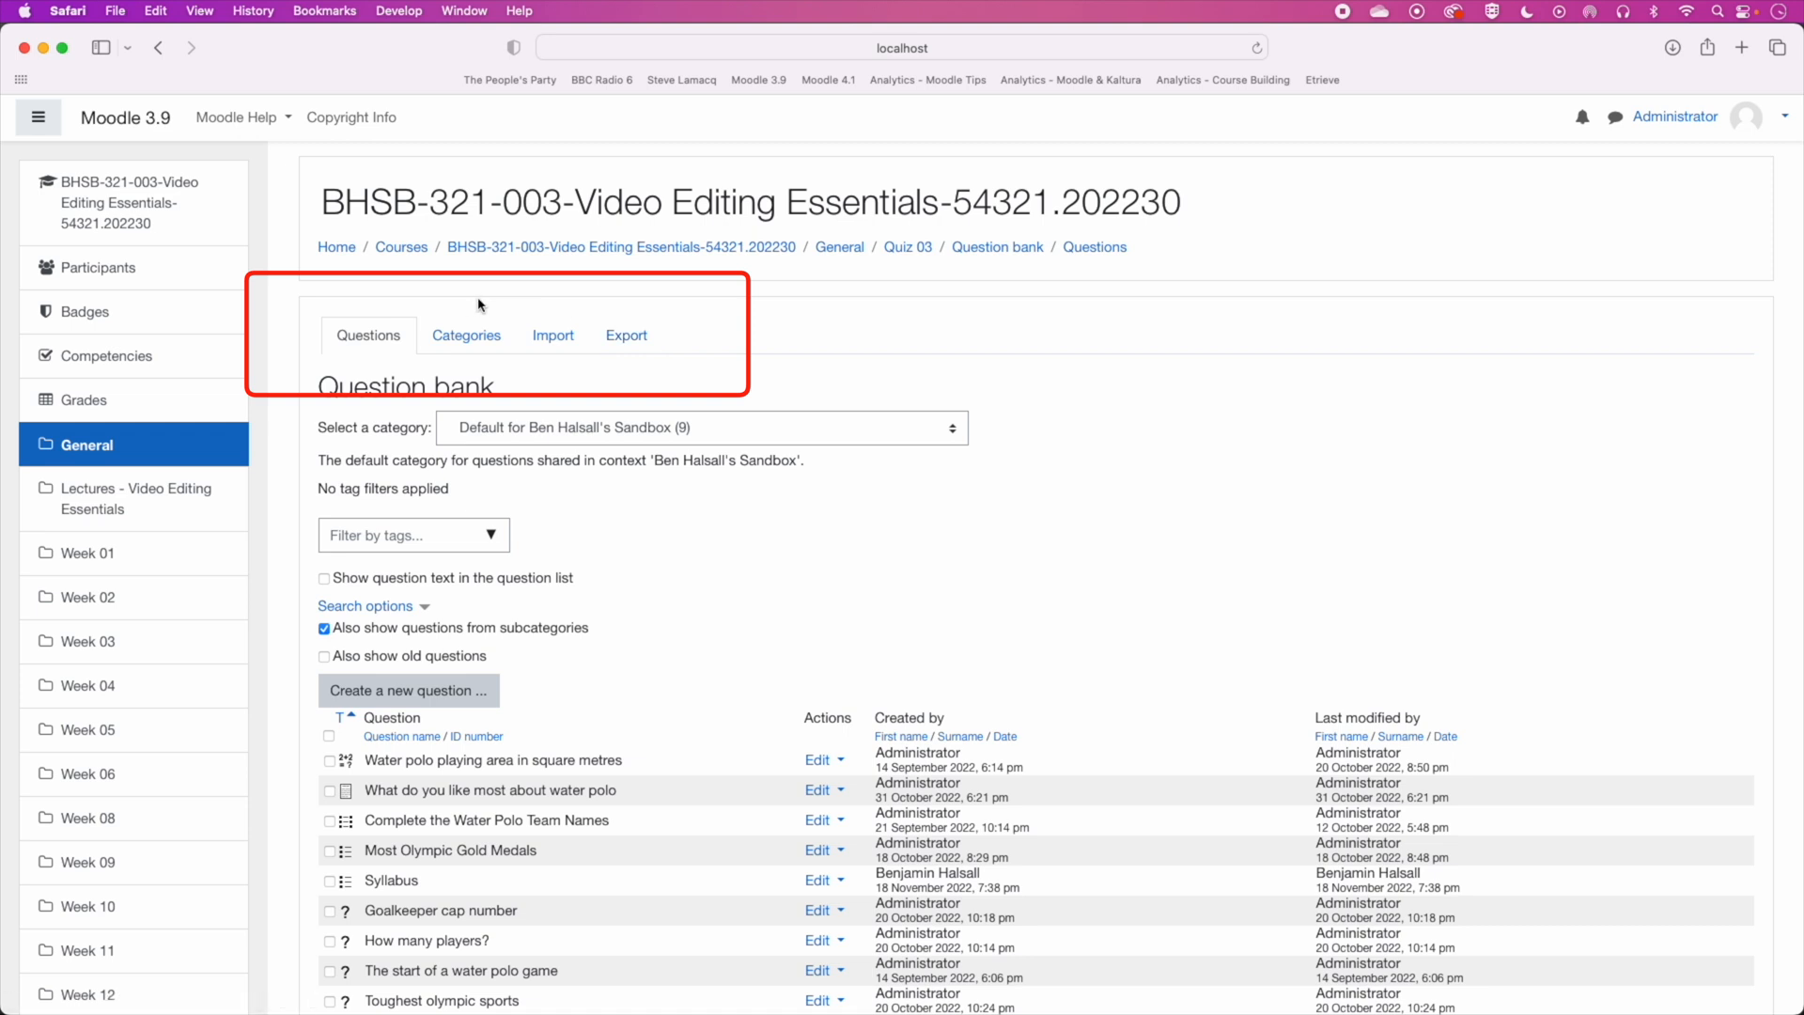
pyautogui.click(573, 338)
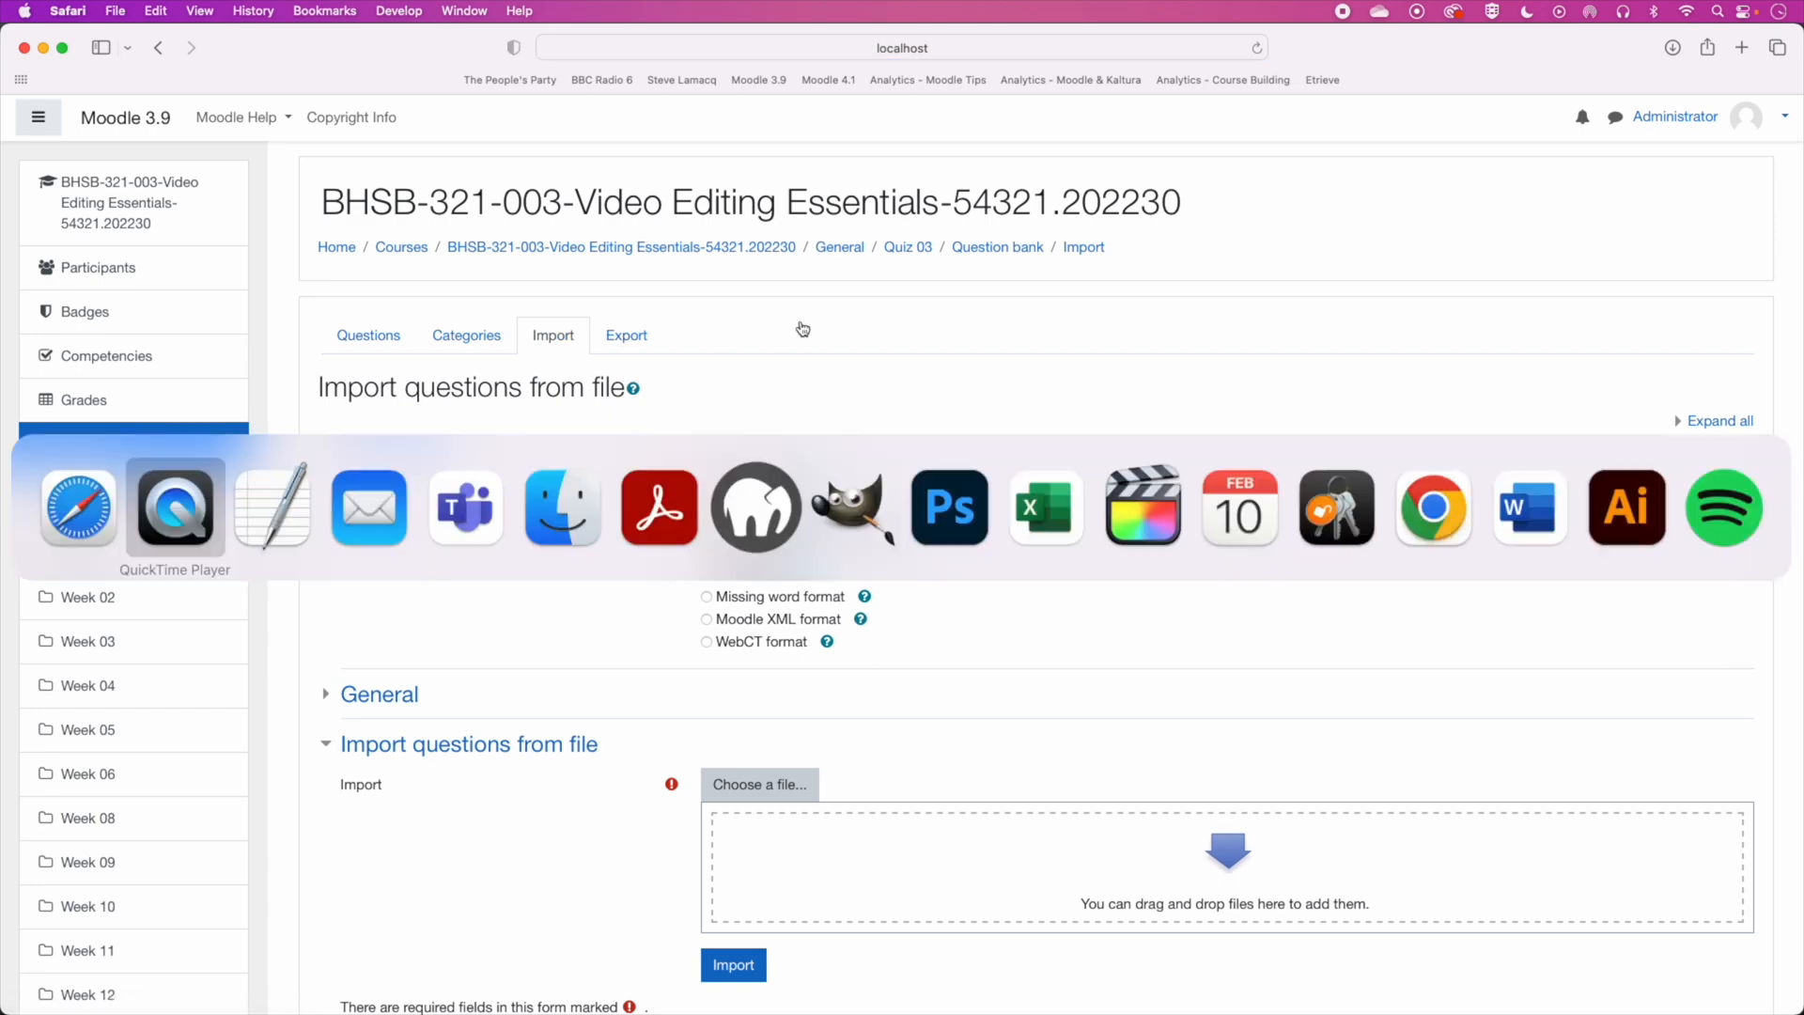
# Step: Switch to the text editor and examine how questions.txt lays out each question, its lettered options and the ANSWER line
pyautogui.press('super+Tab')
pyautogui.press('super+Tab')
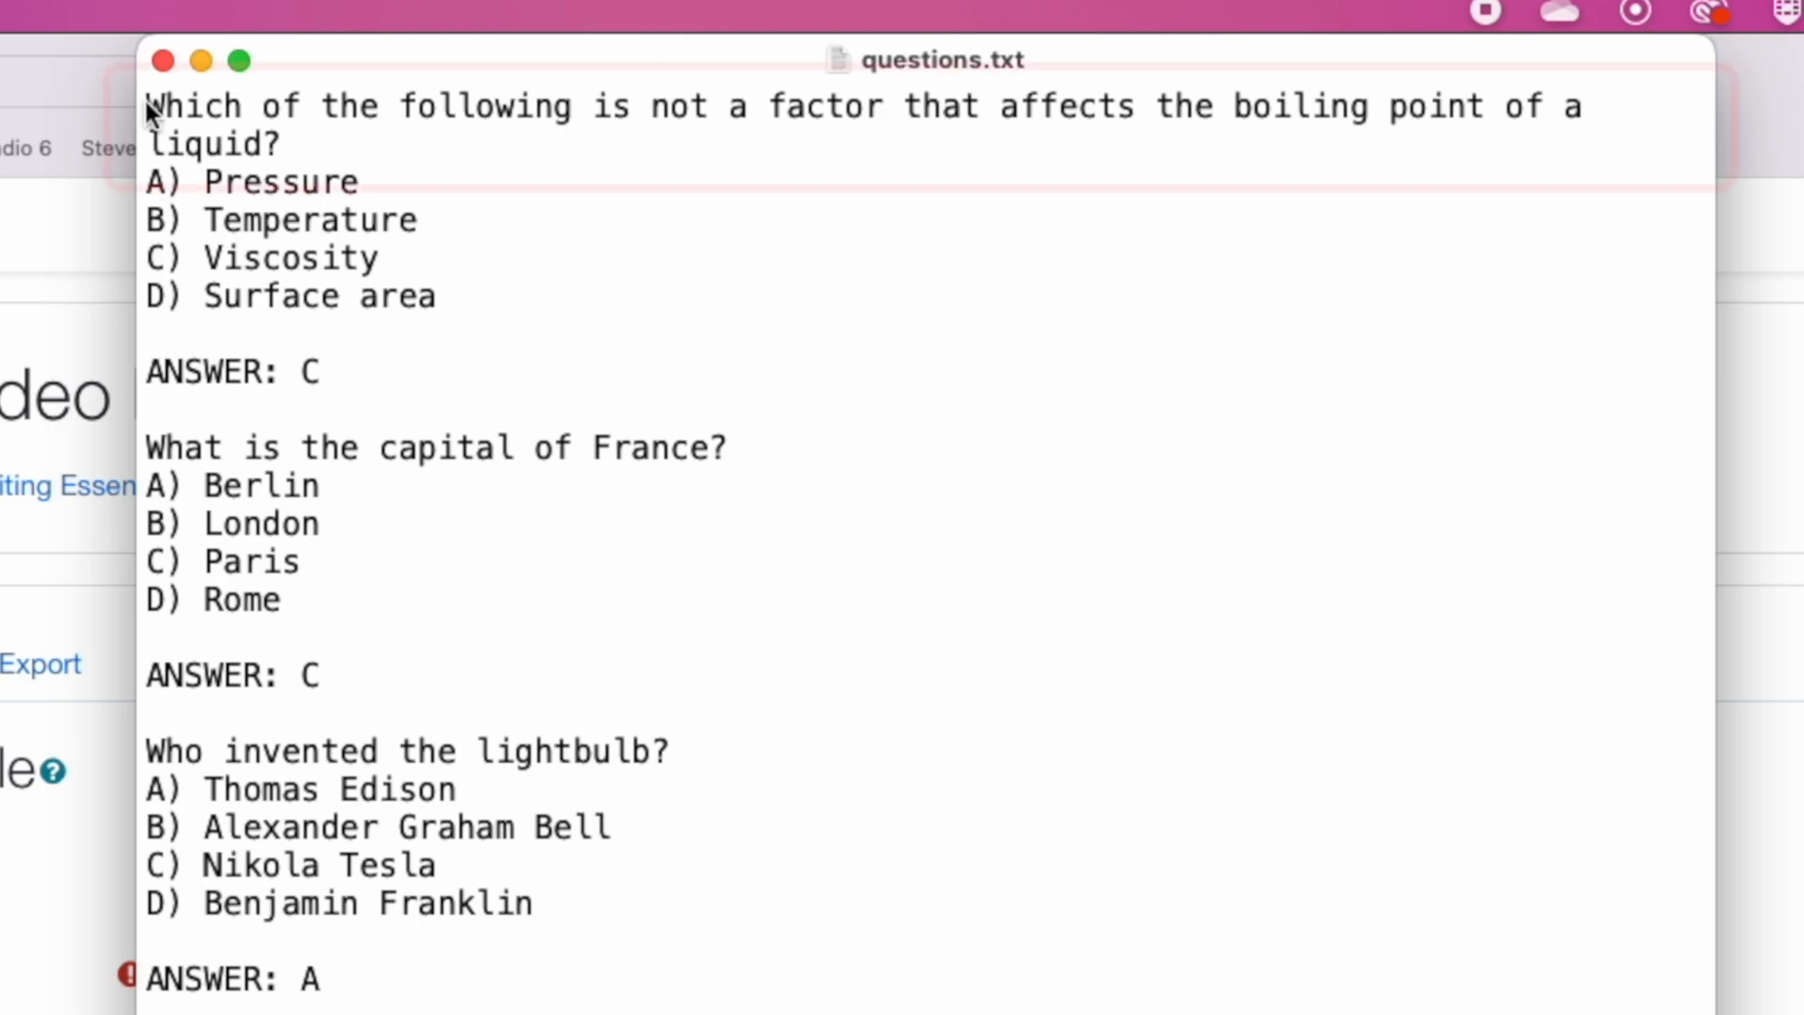
pyautogui.moveTo(145, 97); pyautogui.dragTo(313, 143)
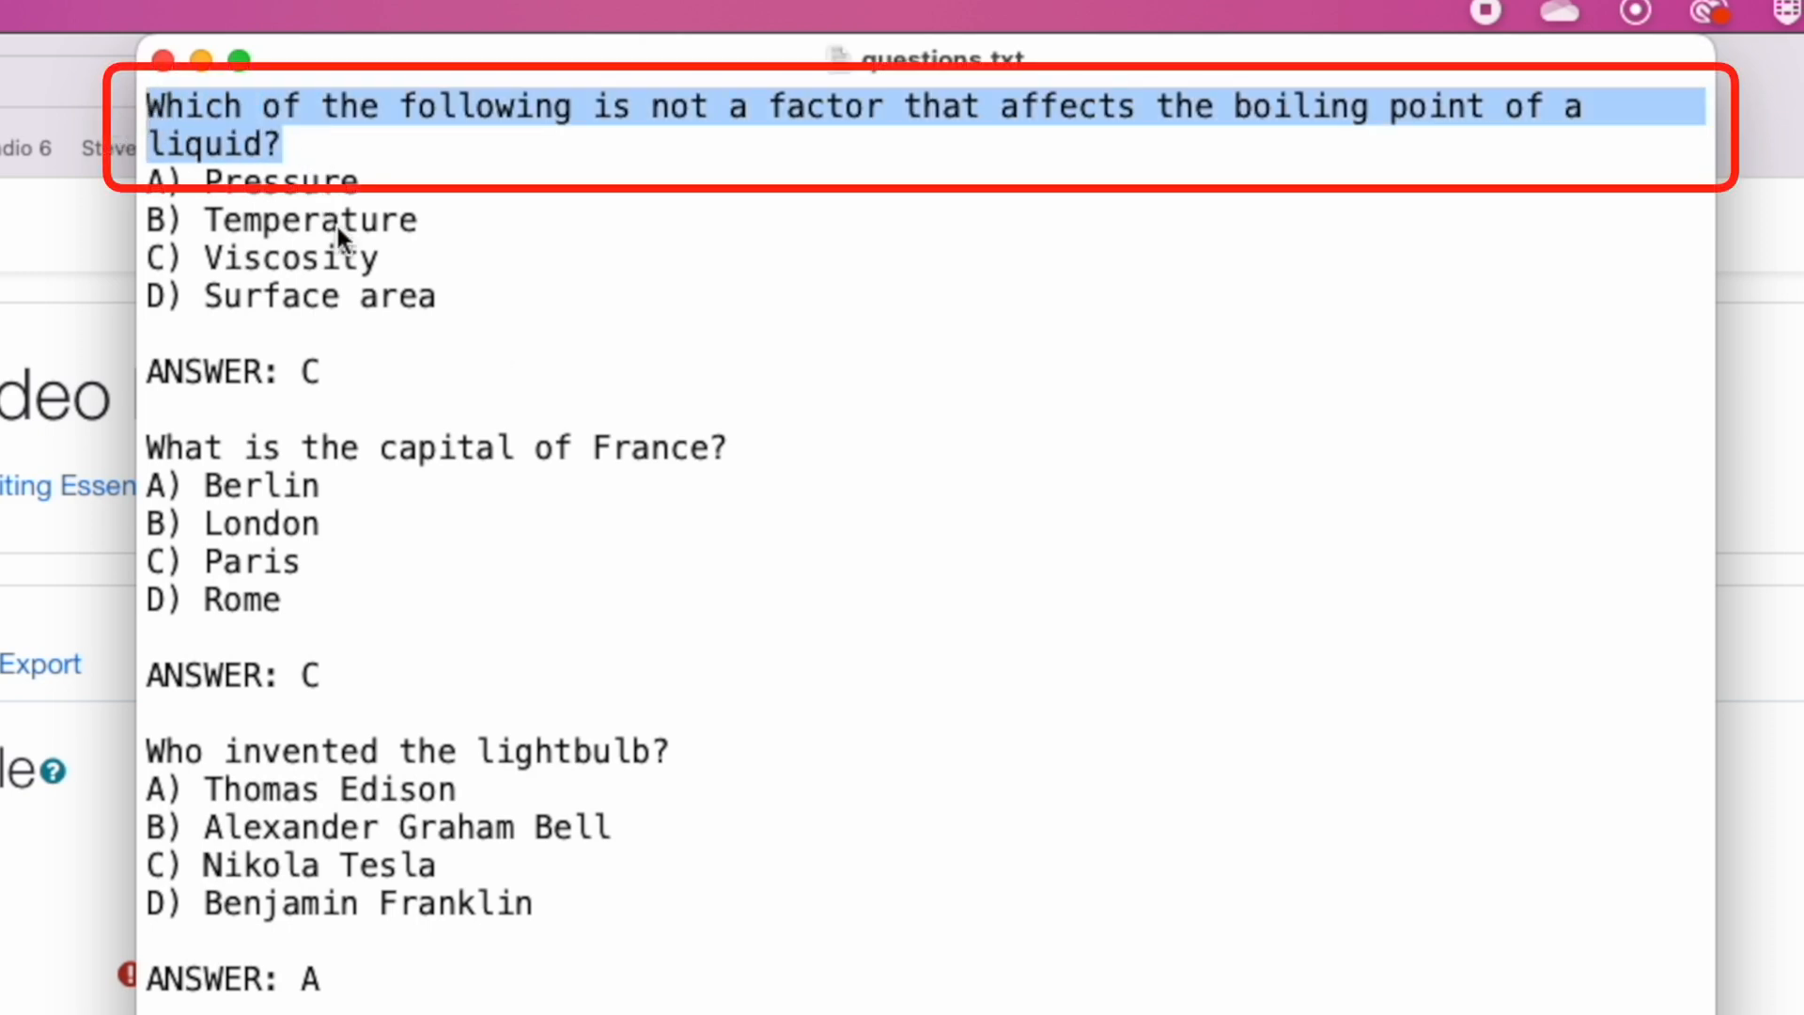
pyautogui.click(462, 297)
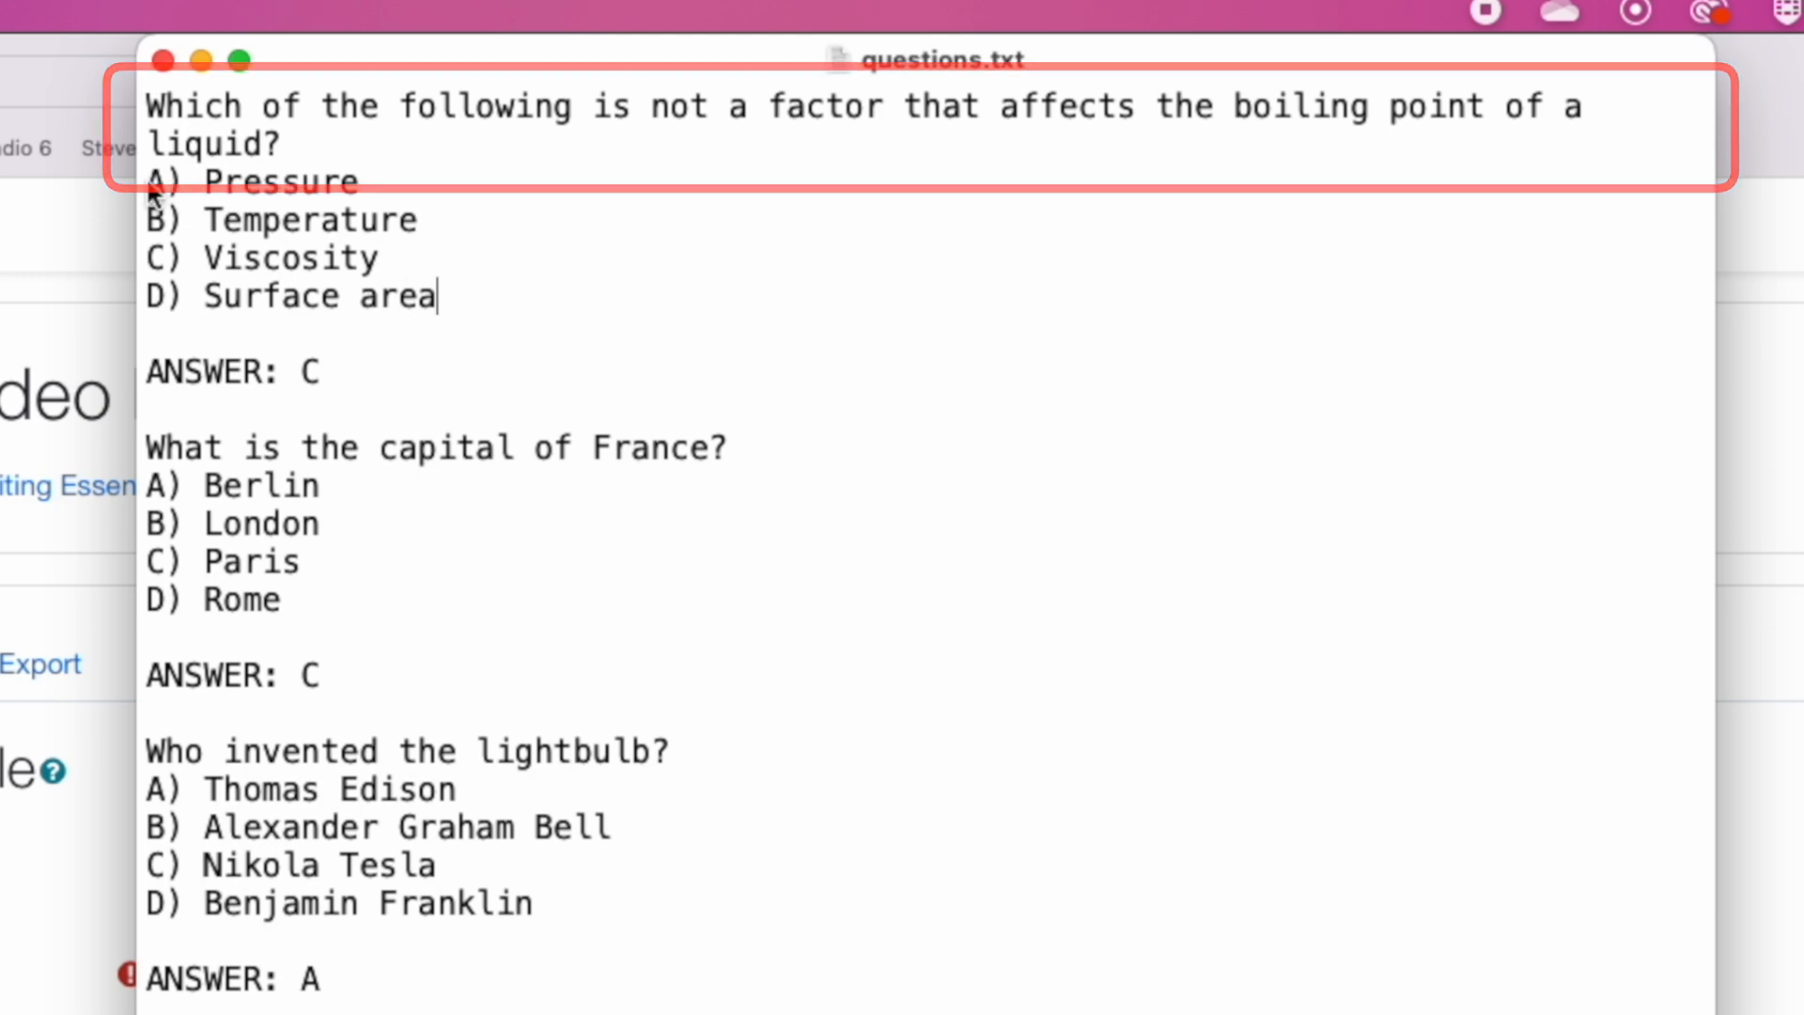
pyautogui.moveTo(153, 188); pyautogui.dragTo(462, 306)
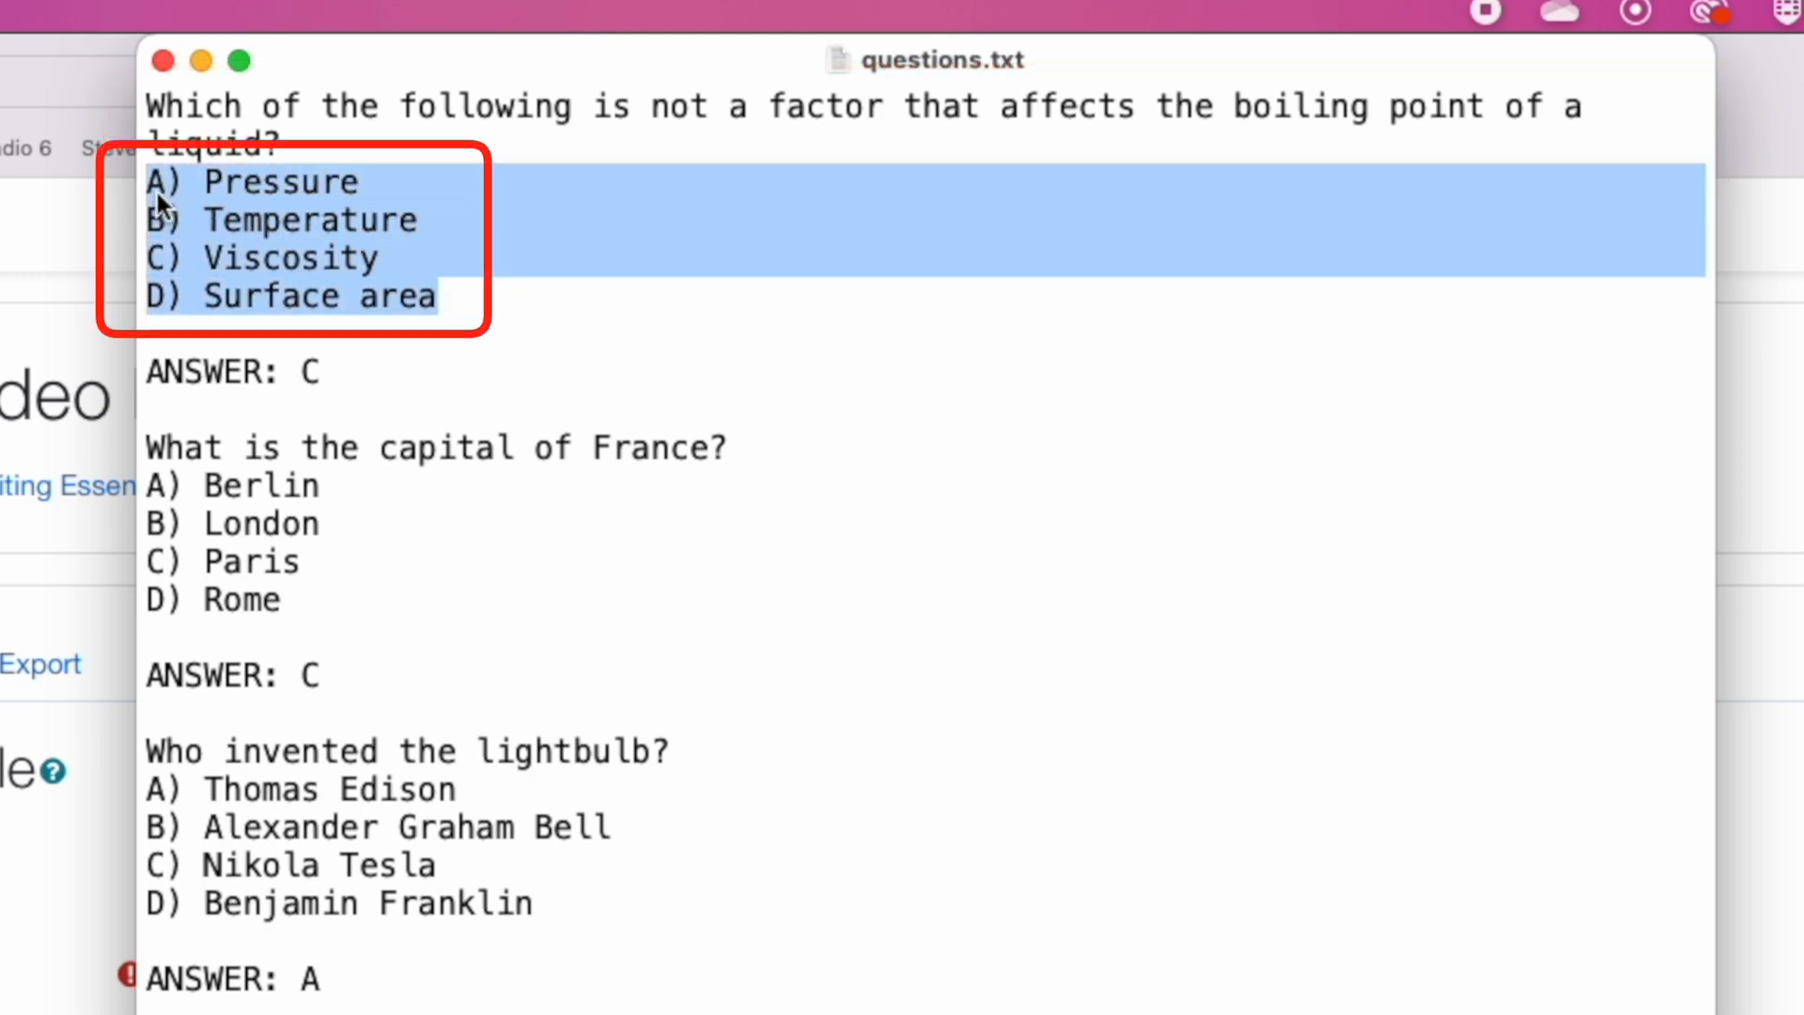
pyautogui.click(430, 214)
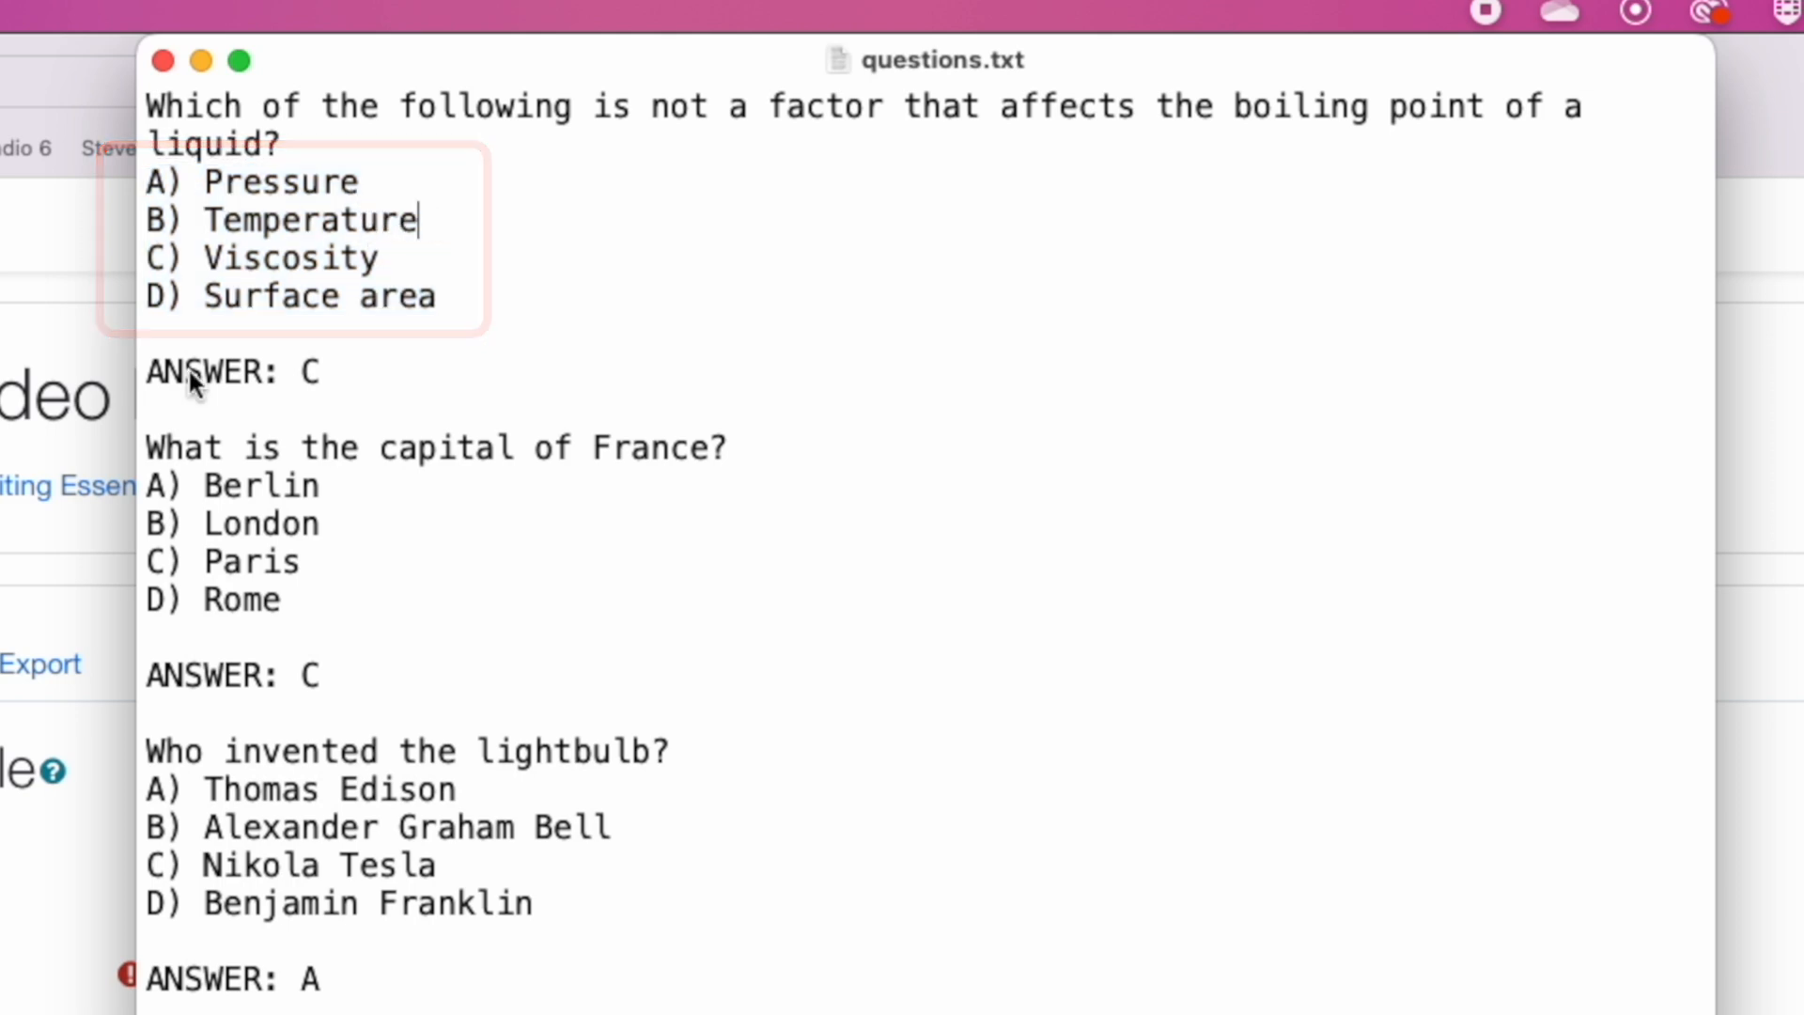
pyautogui.moveTo(148, 374); pyautogui.dragTo(305, 386)
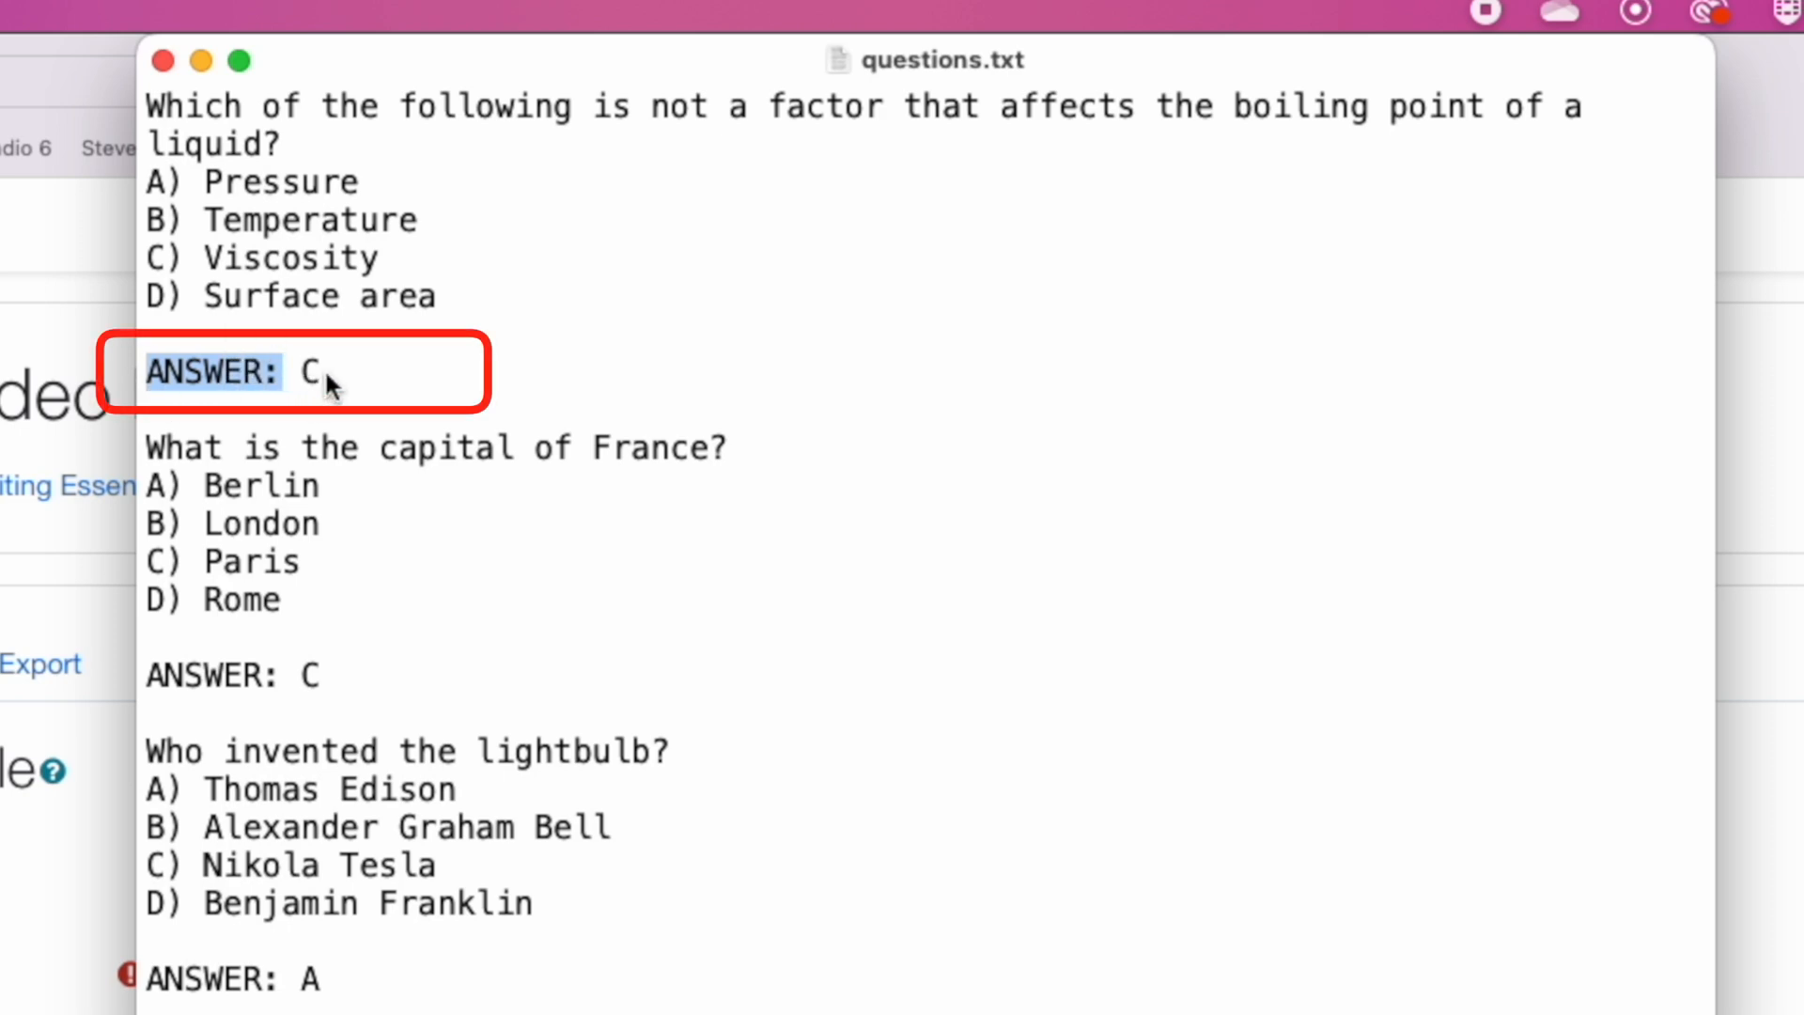
pyautogui.click(330, 370)
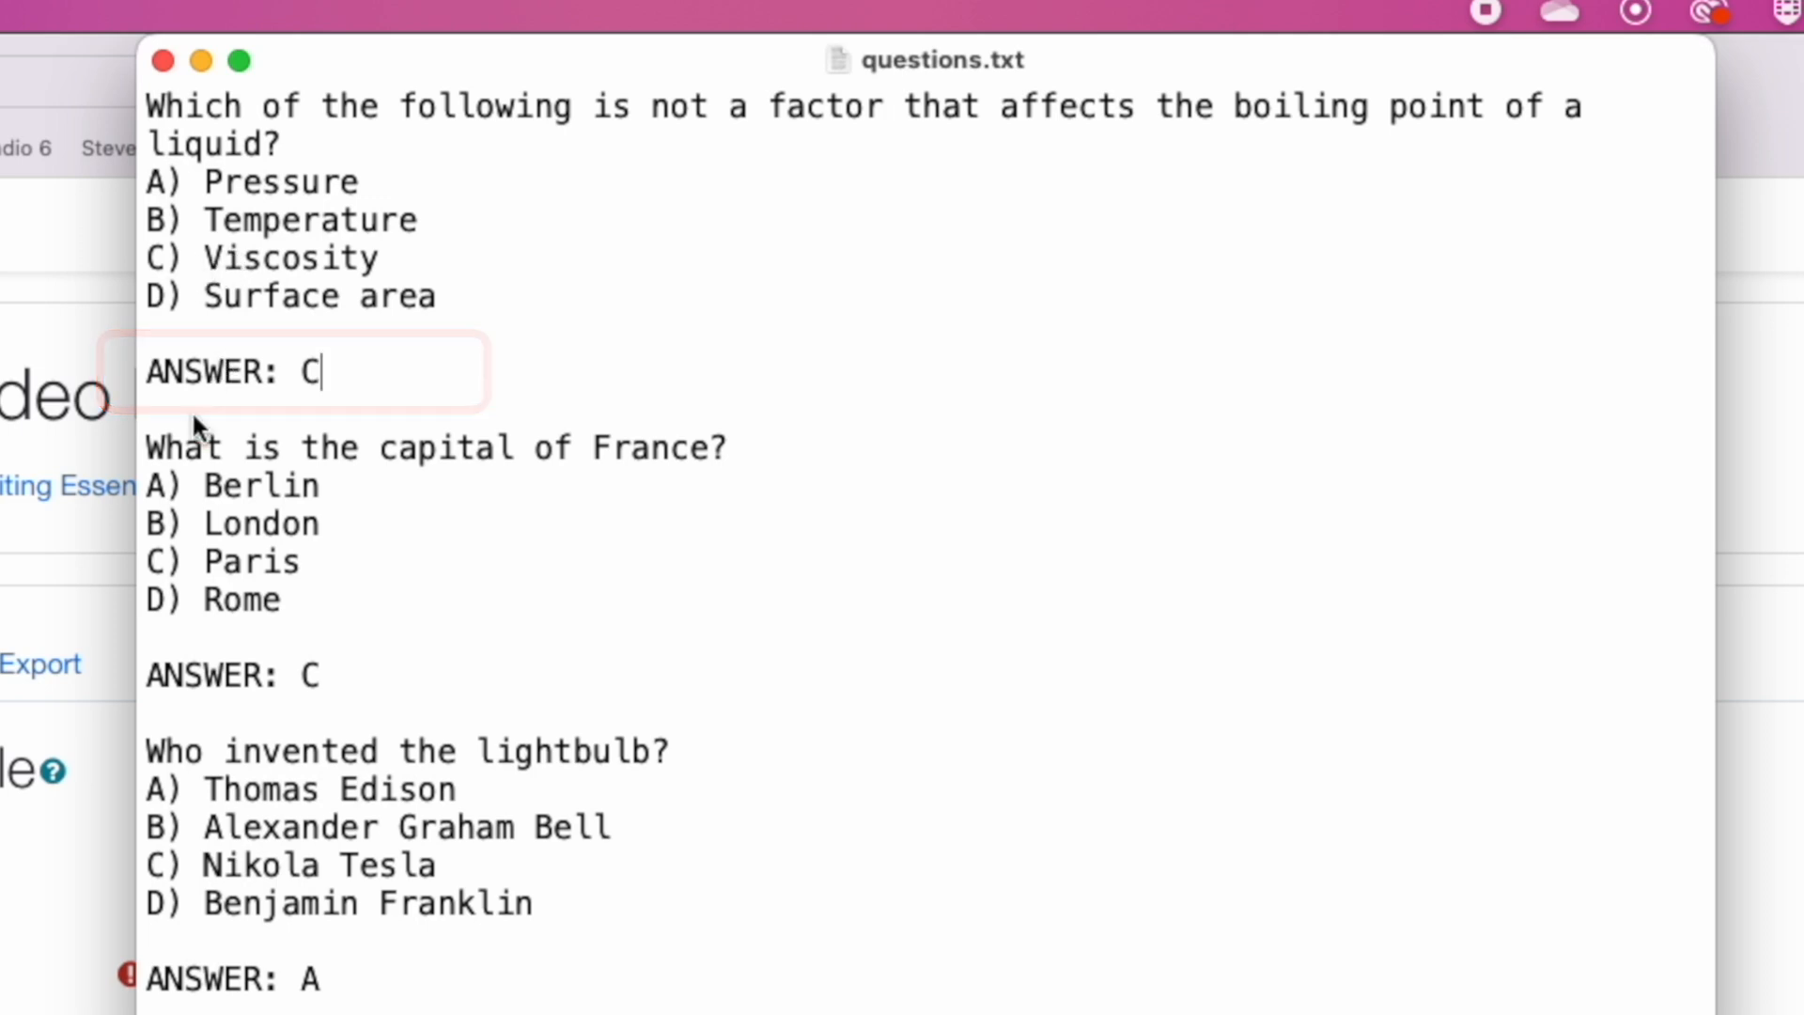
pyautogui.scroll(-5, 239, 443)
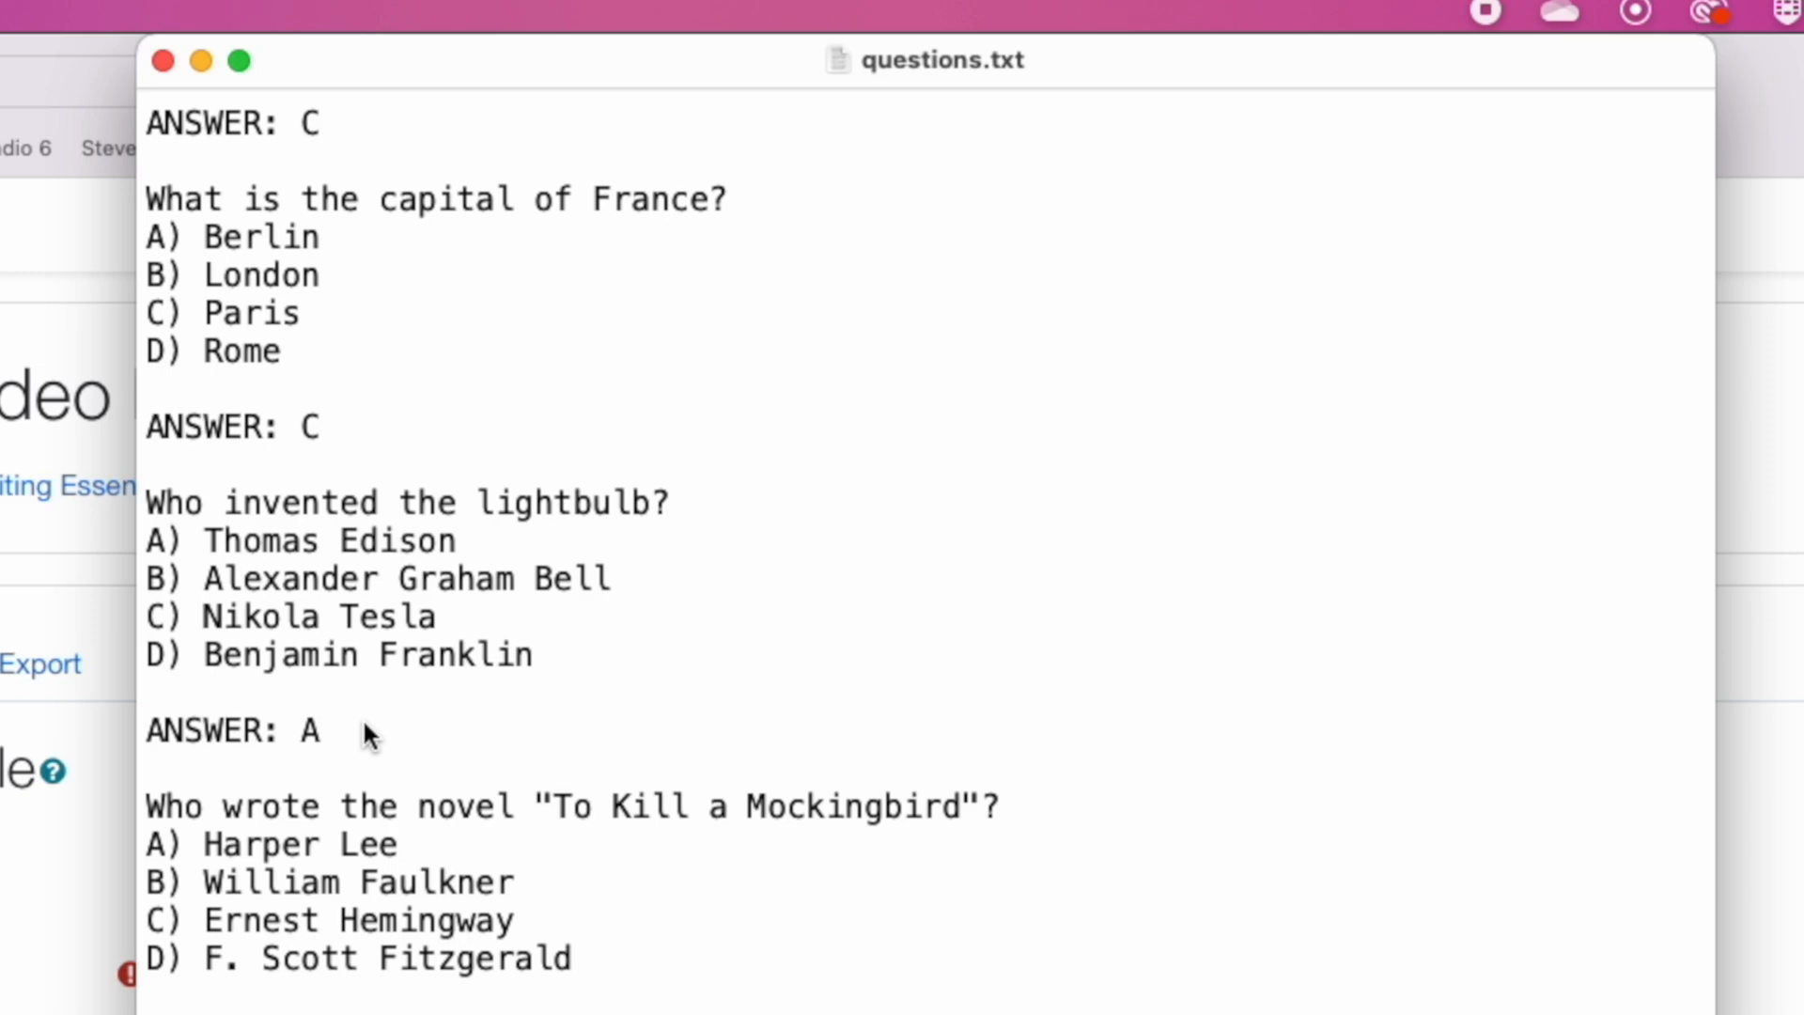
pyautogui.scroll(-15, 380, 721)
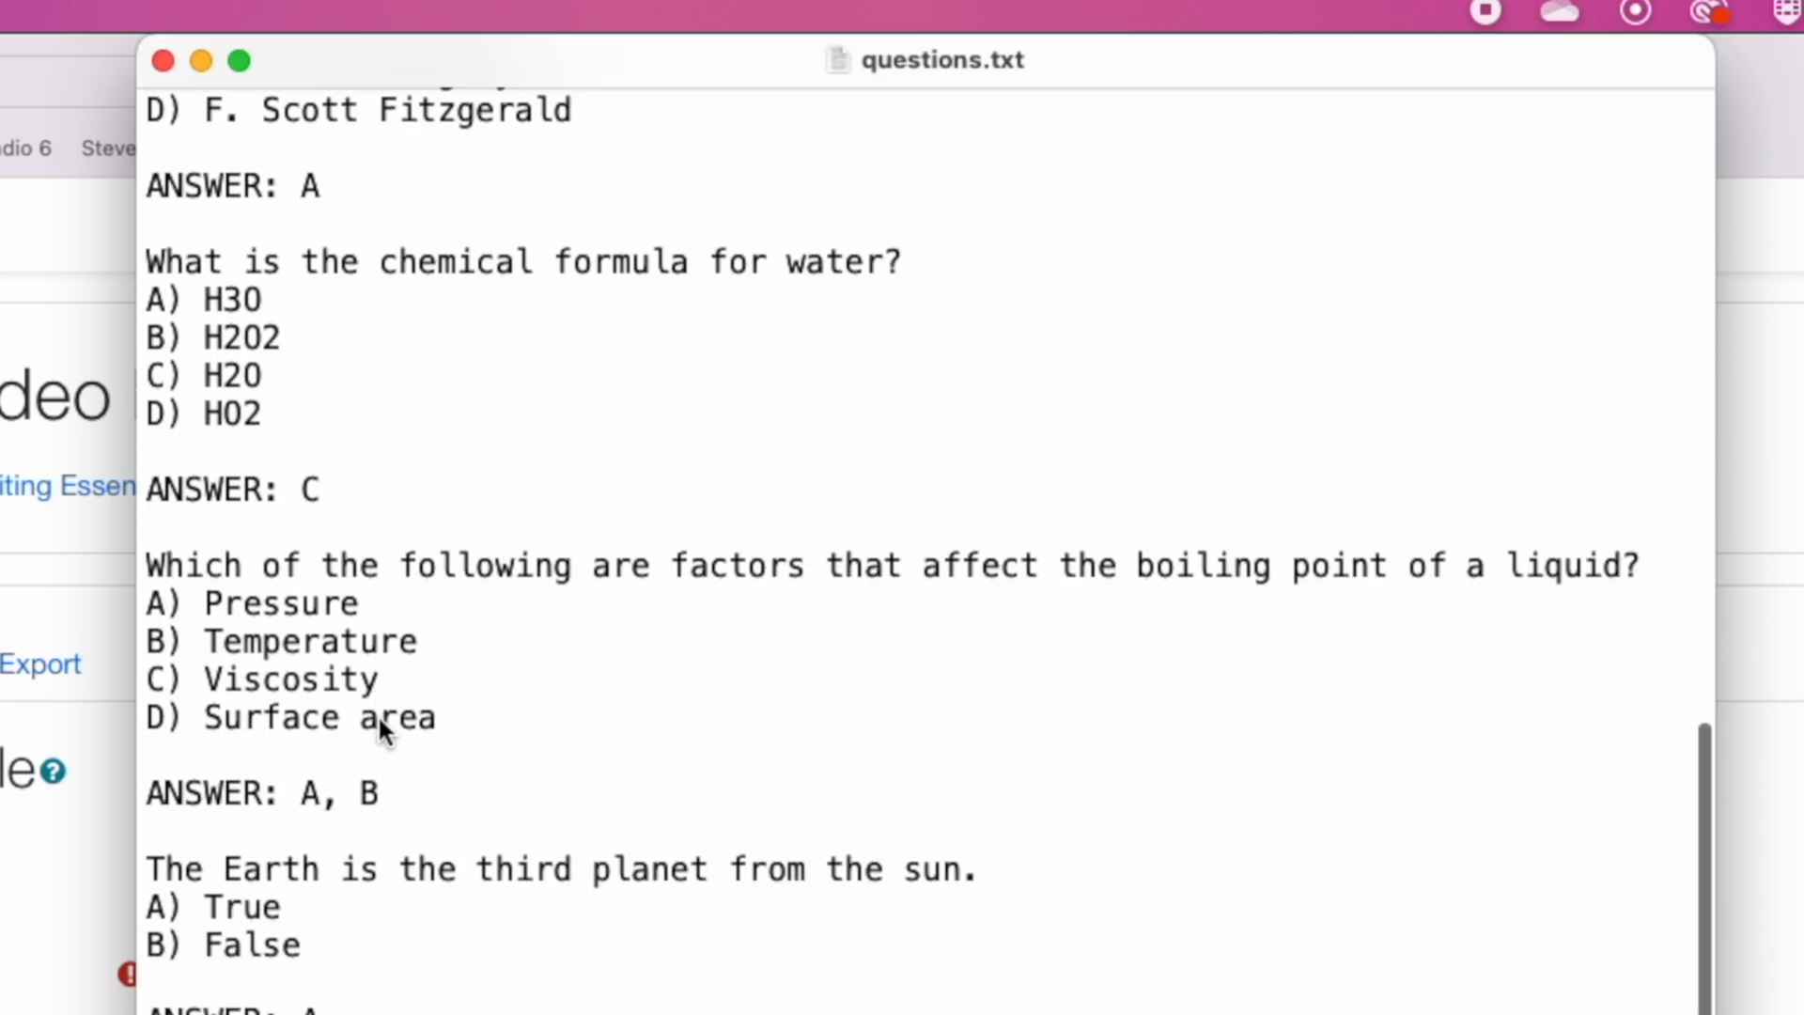
pyautogui.scroll(-2, 272, 758)
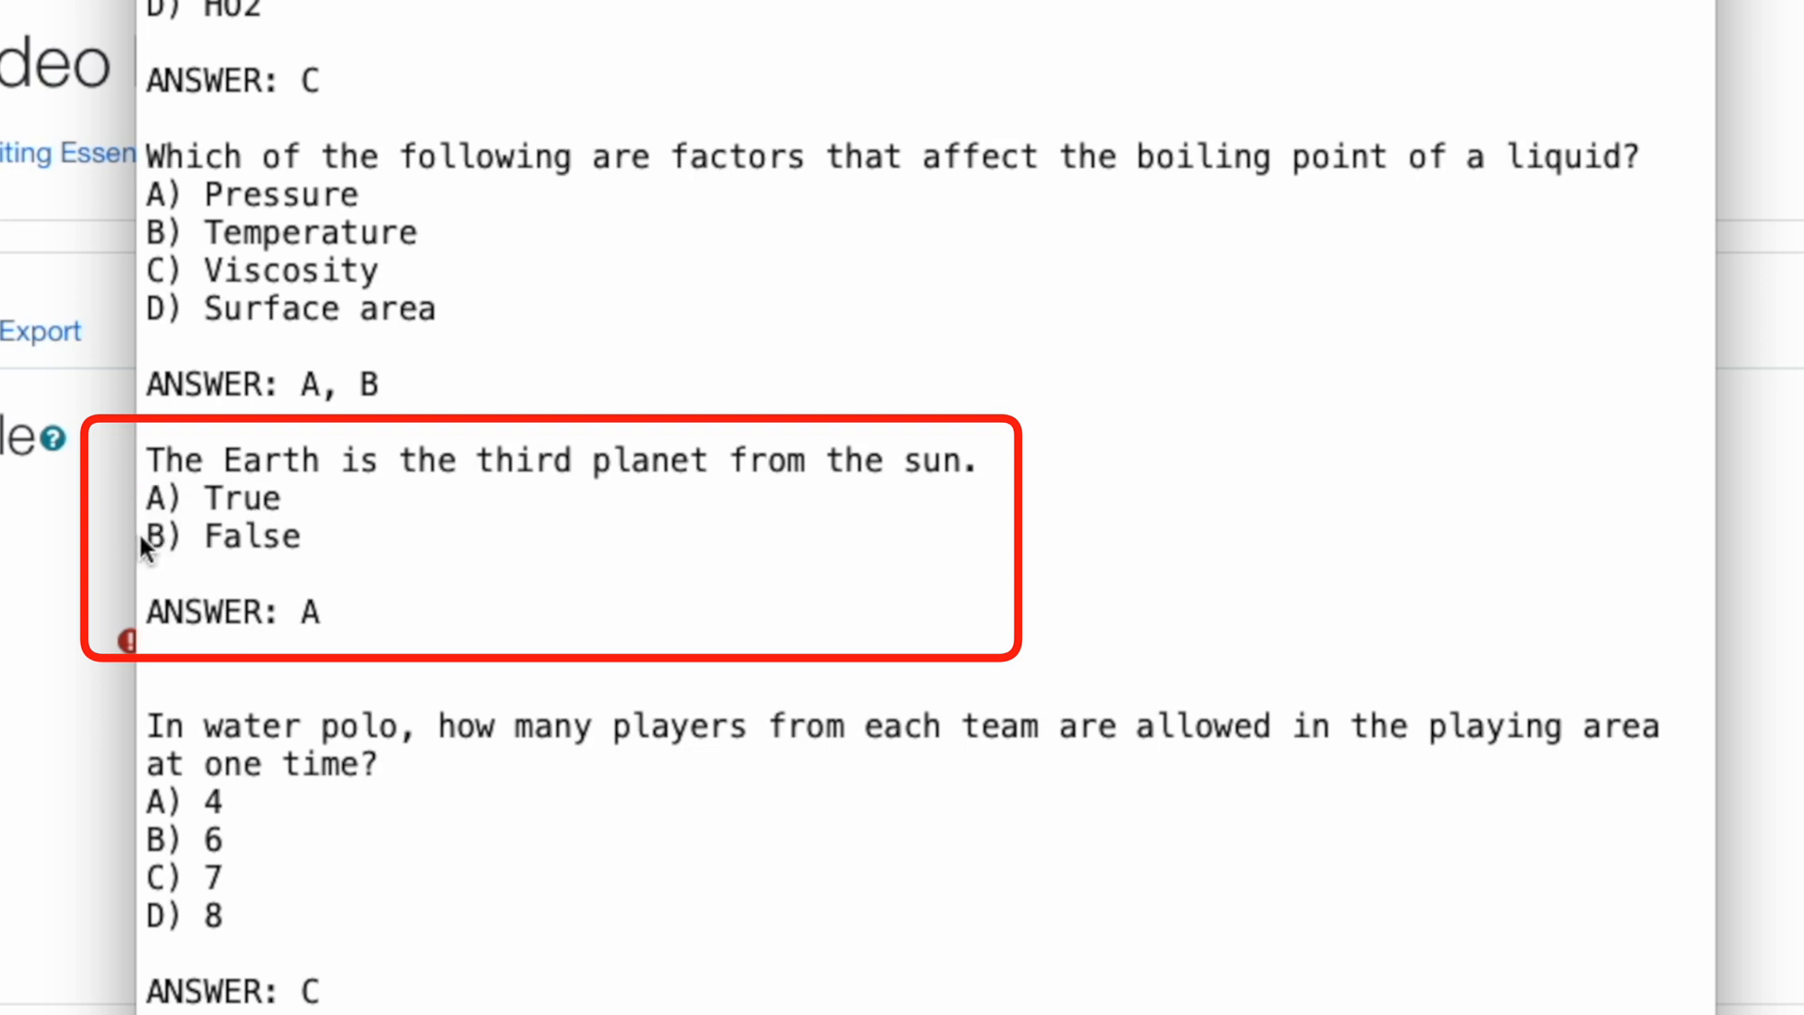
pyautogui.scroll(-3, 255, 522)
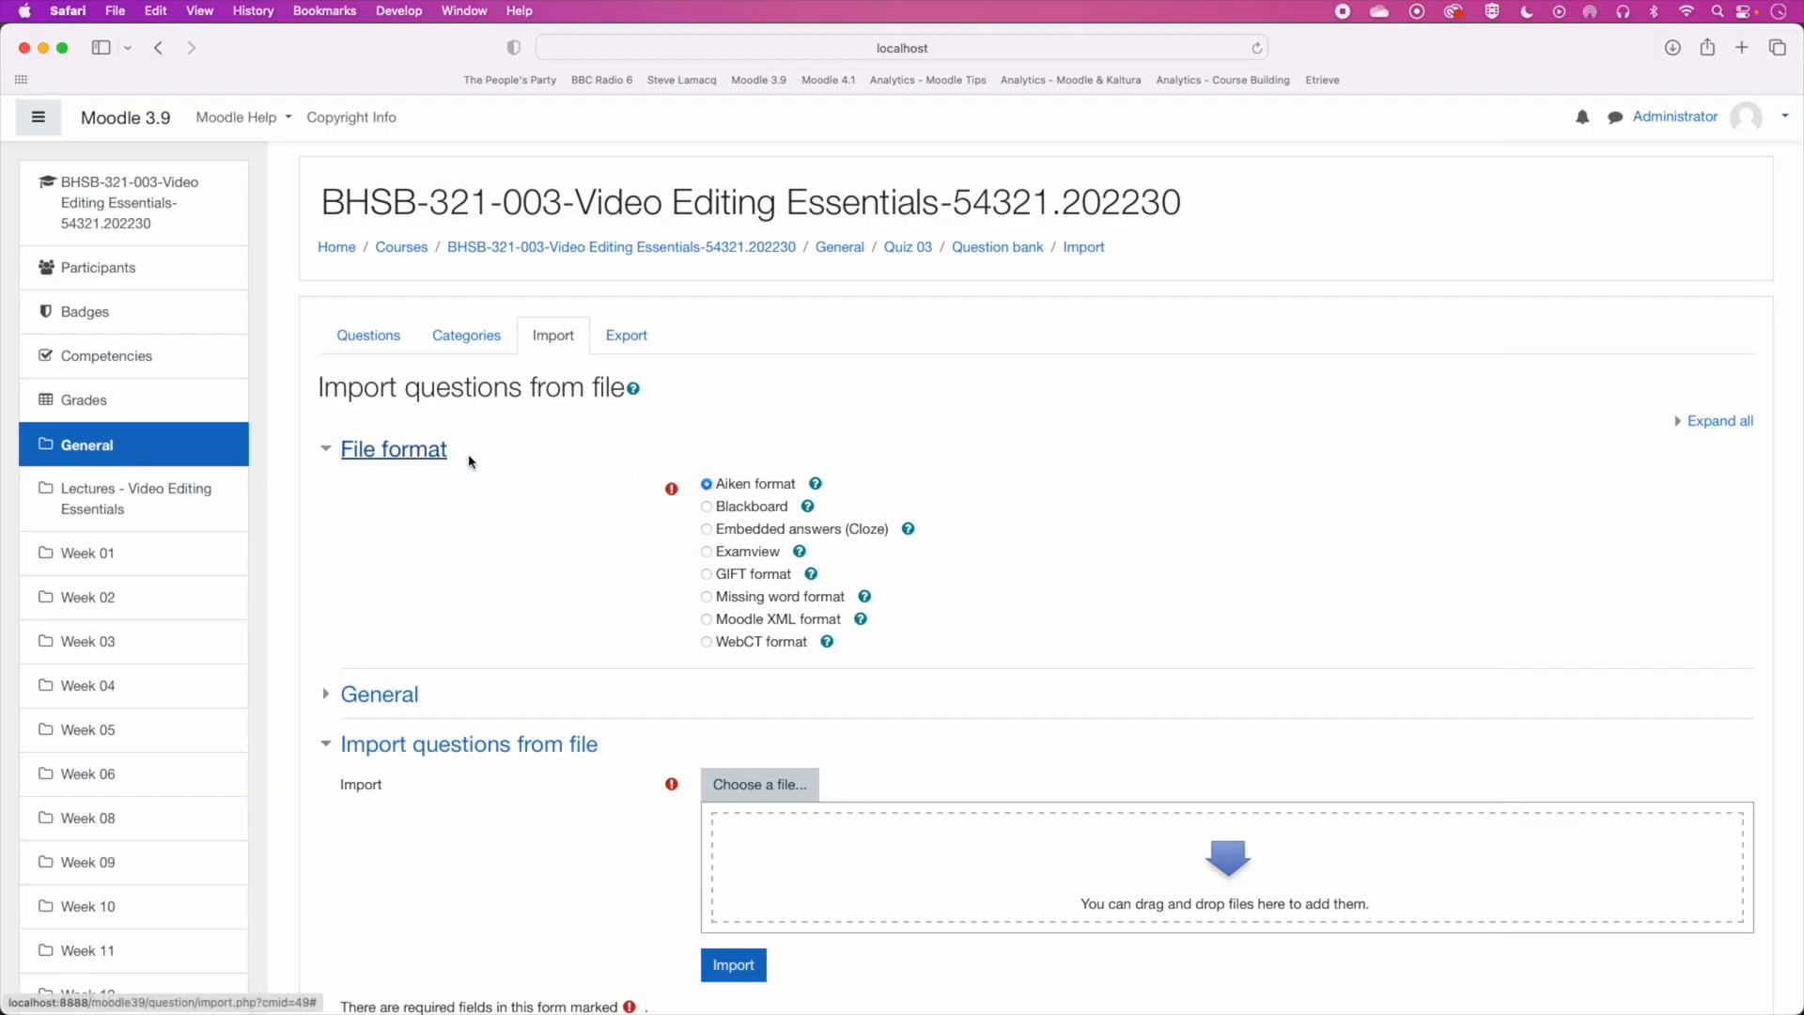
# Step: Set the import category for the questions to Default for Quiz 03
pyautogui.scroll(-3, 613, 524)
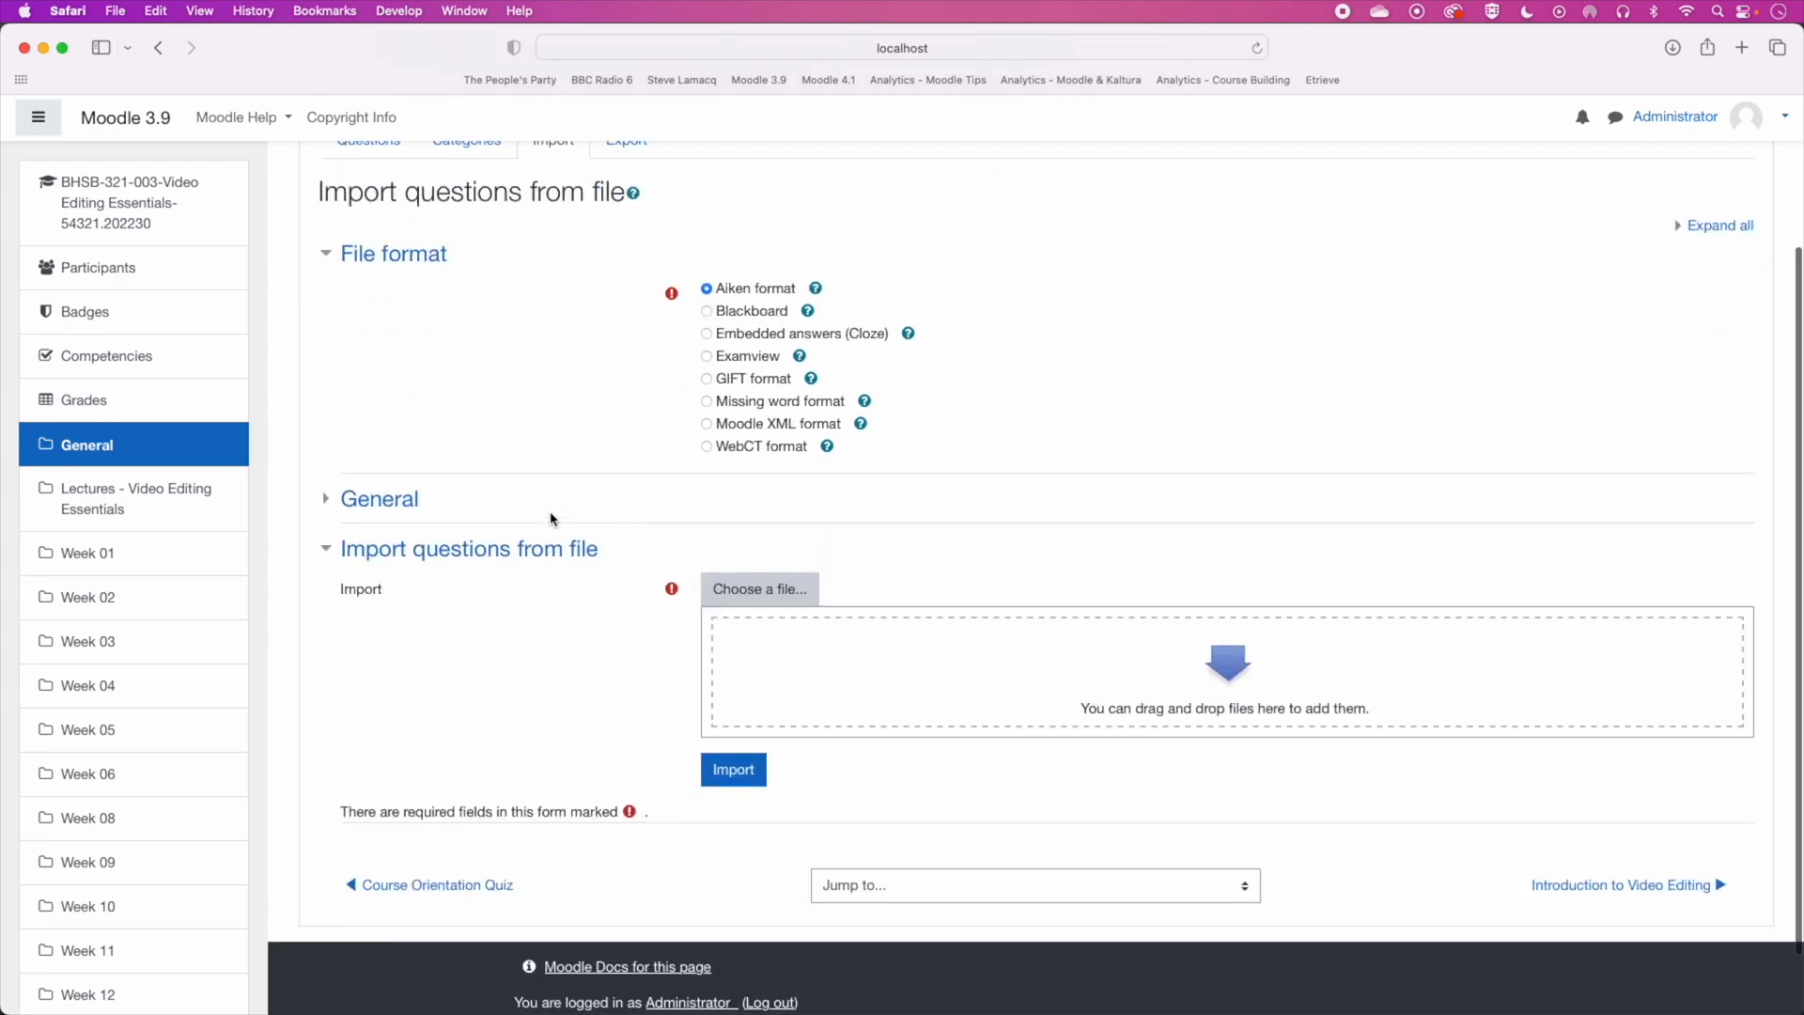
pyautogui.click(386, 499)
pyautogui.click(785, 541)
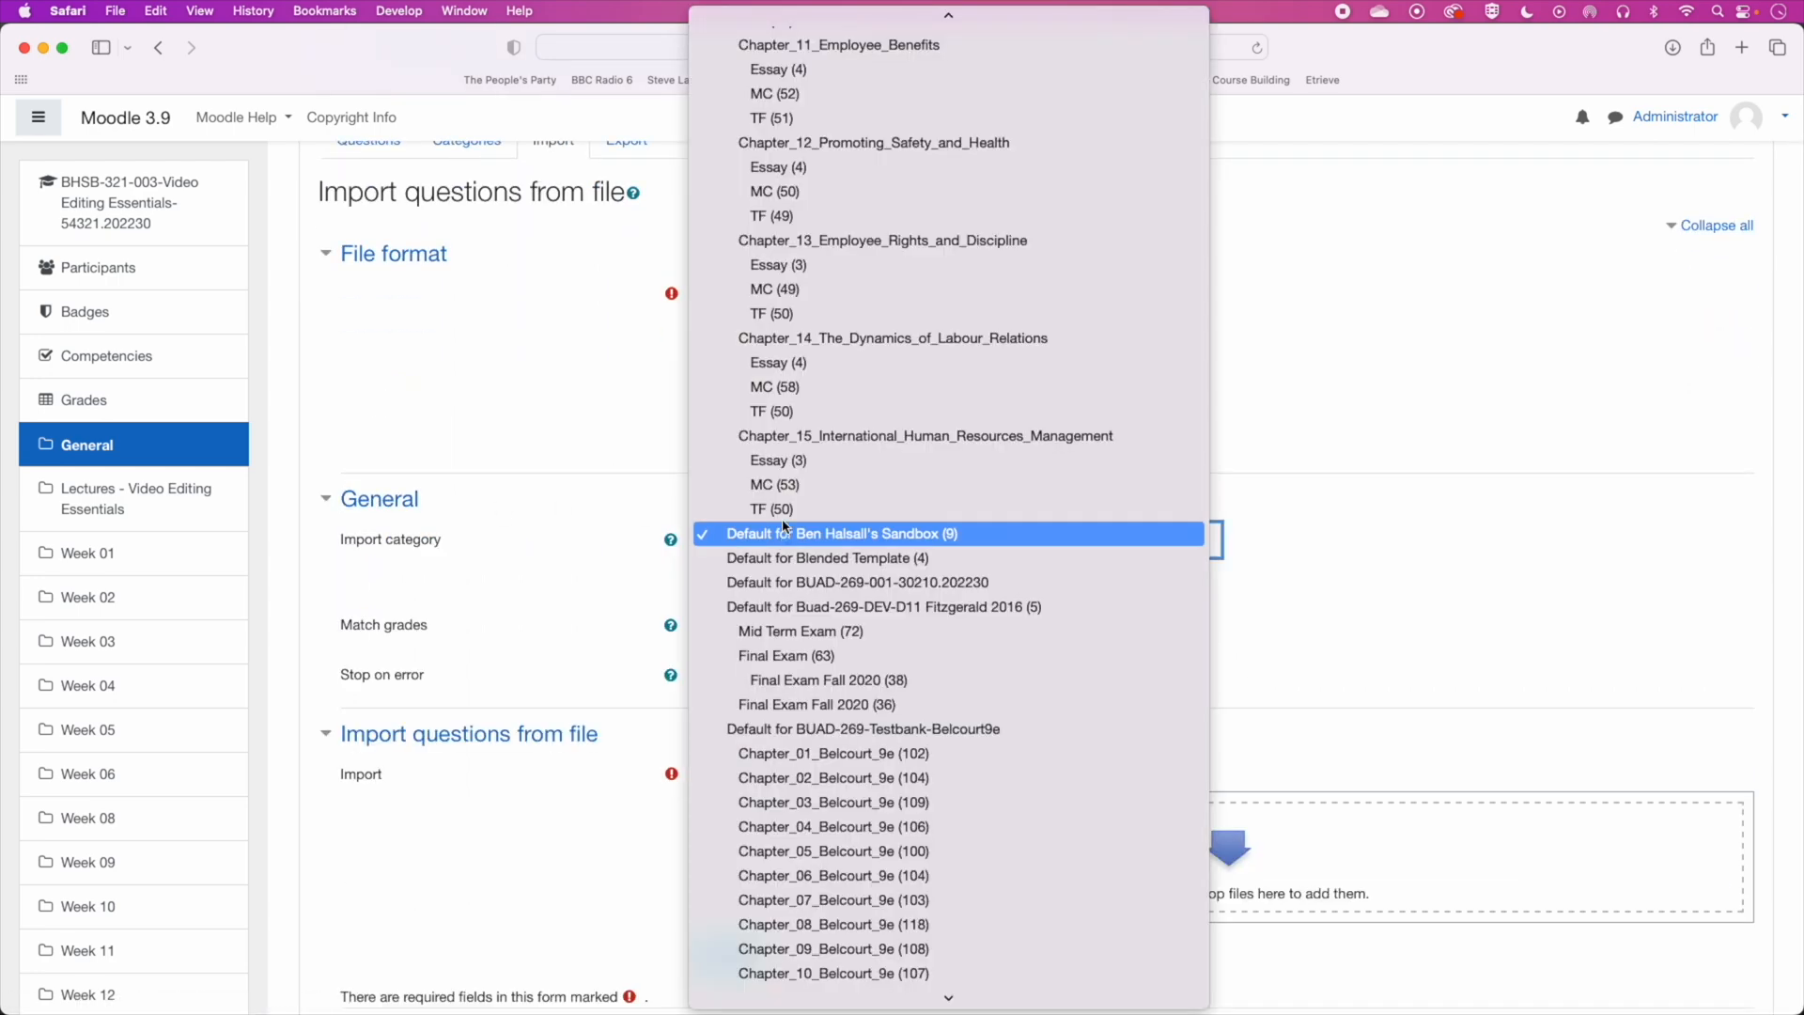
pyautogui.scroll(10, 785, 524)
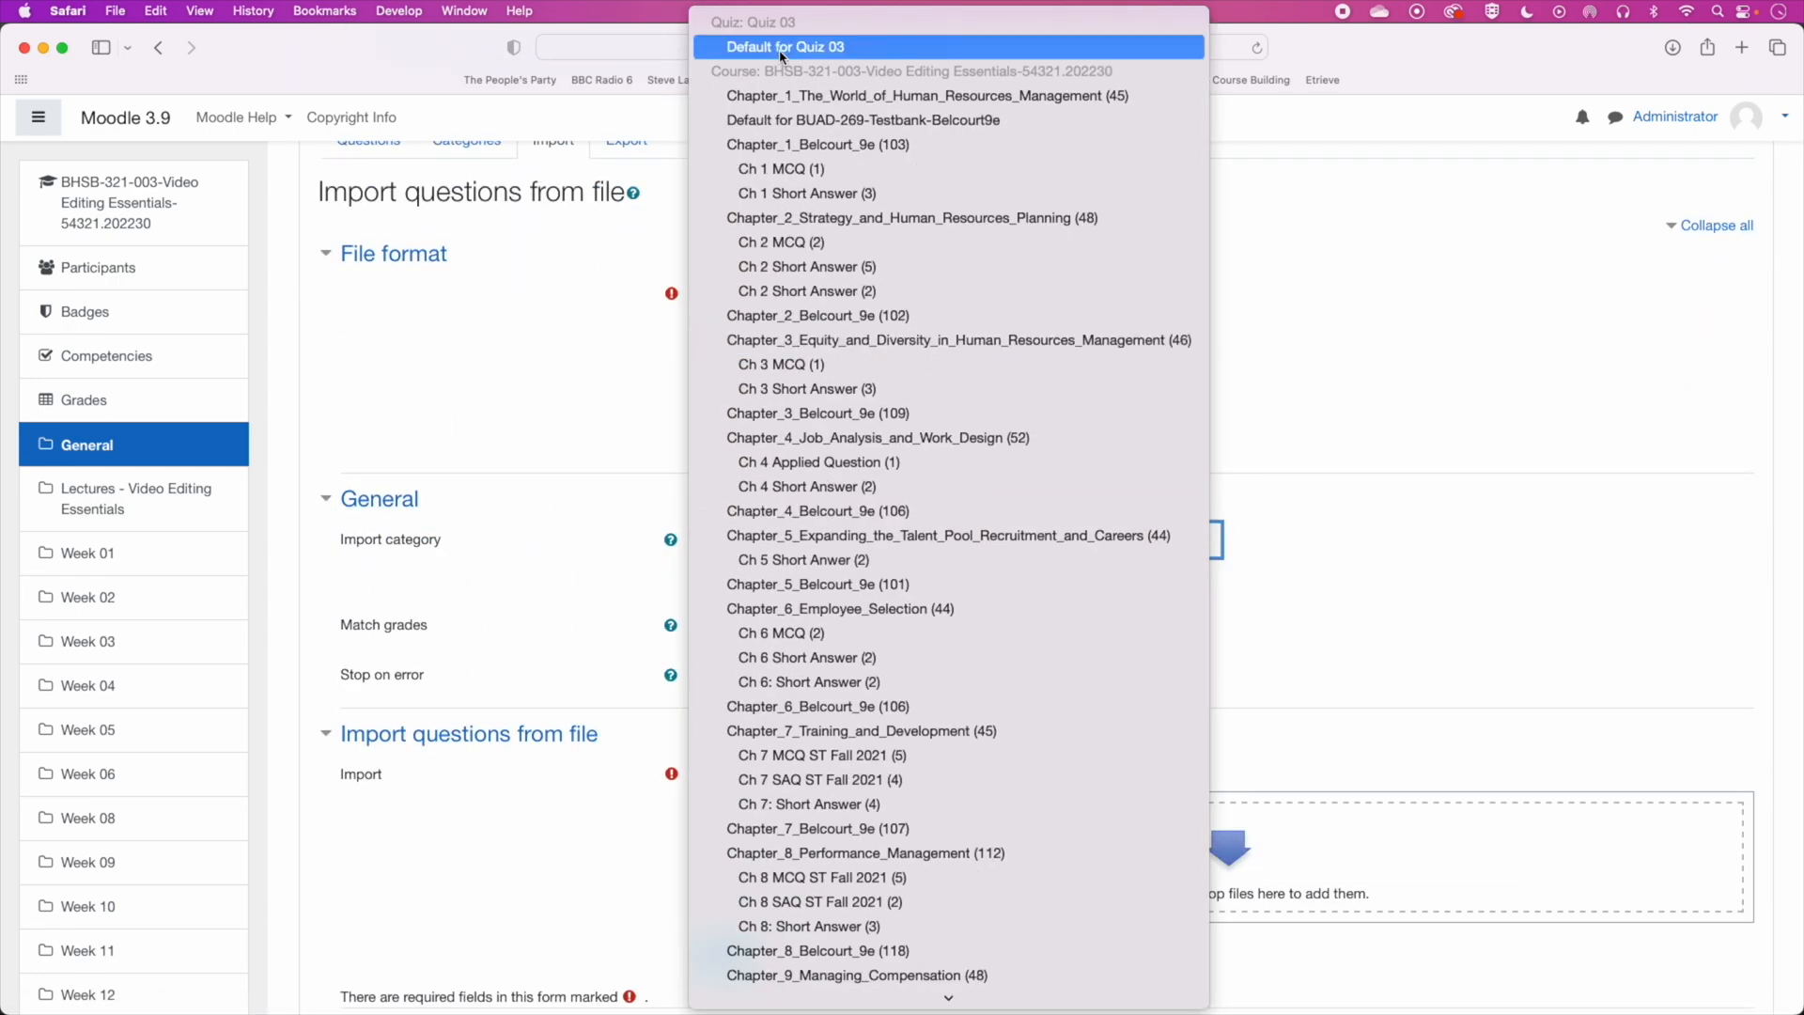
pyautogui.click(848, 53)
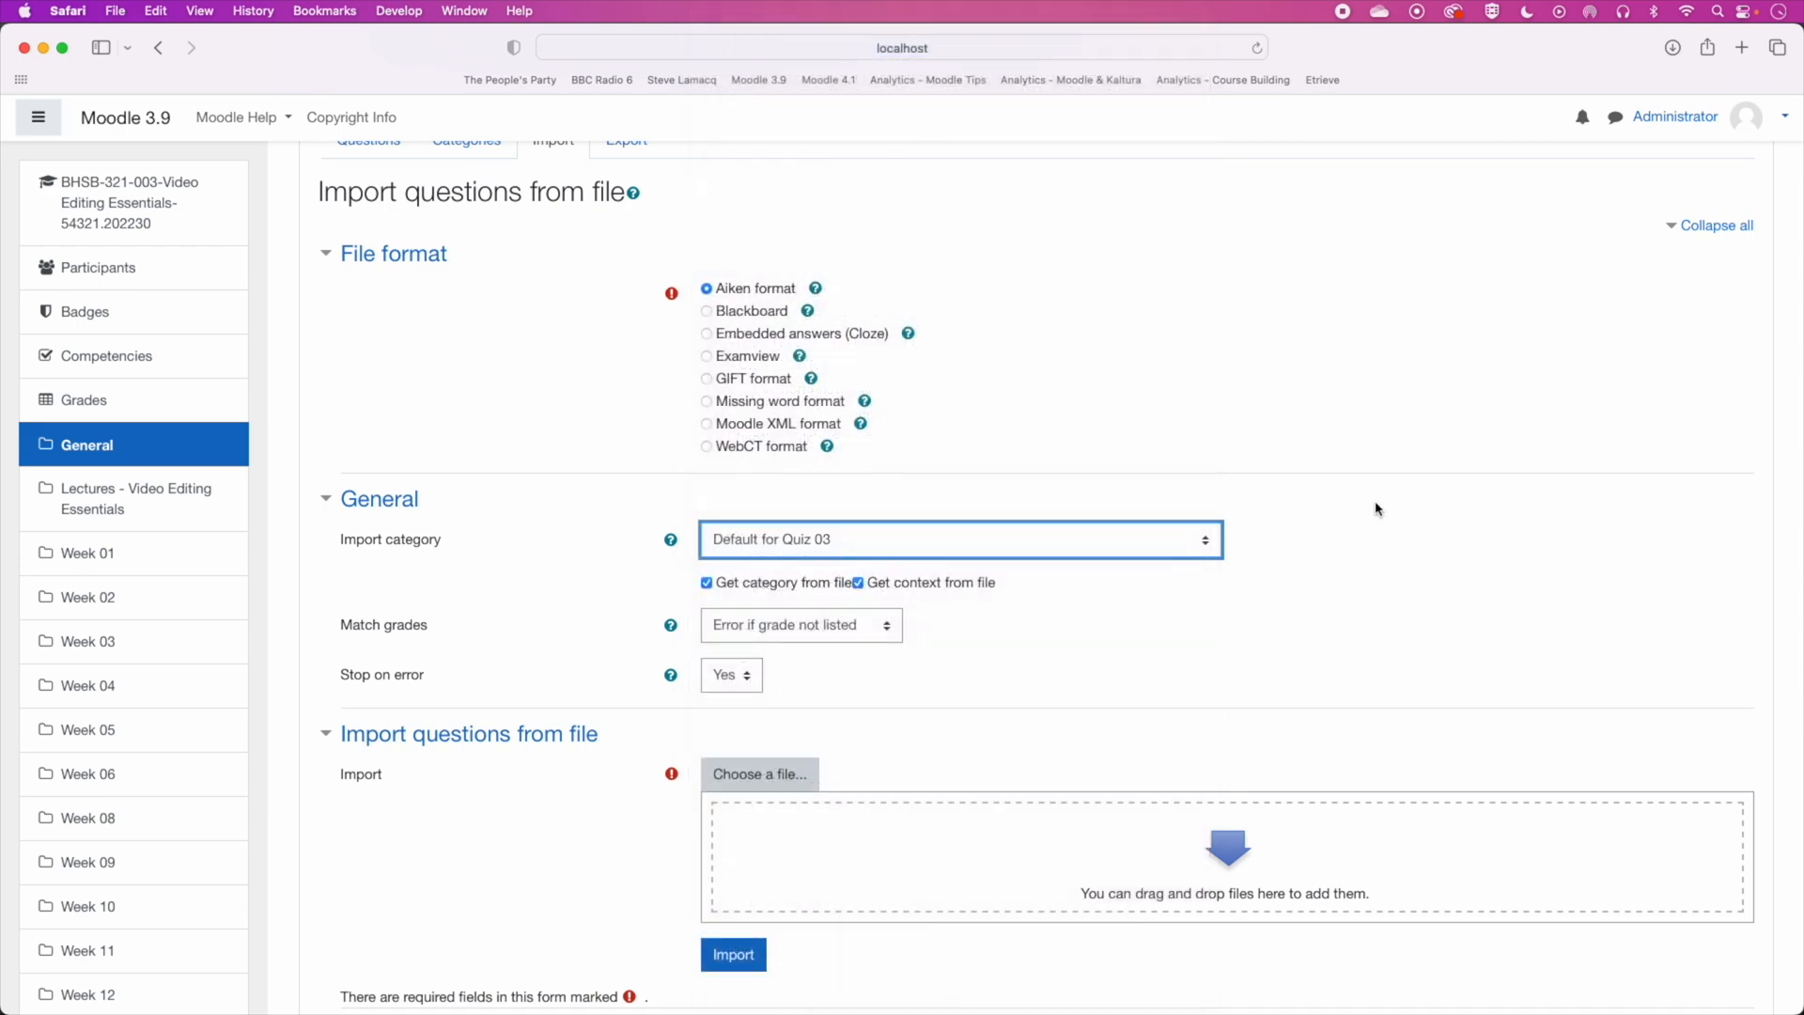
# Step: Upload questions.txt from the Desktop as the file to import
pyautogui.click(759, 771)
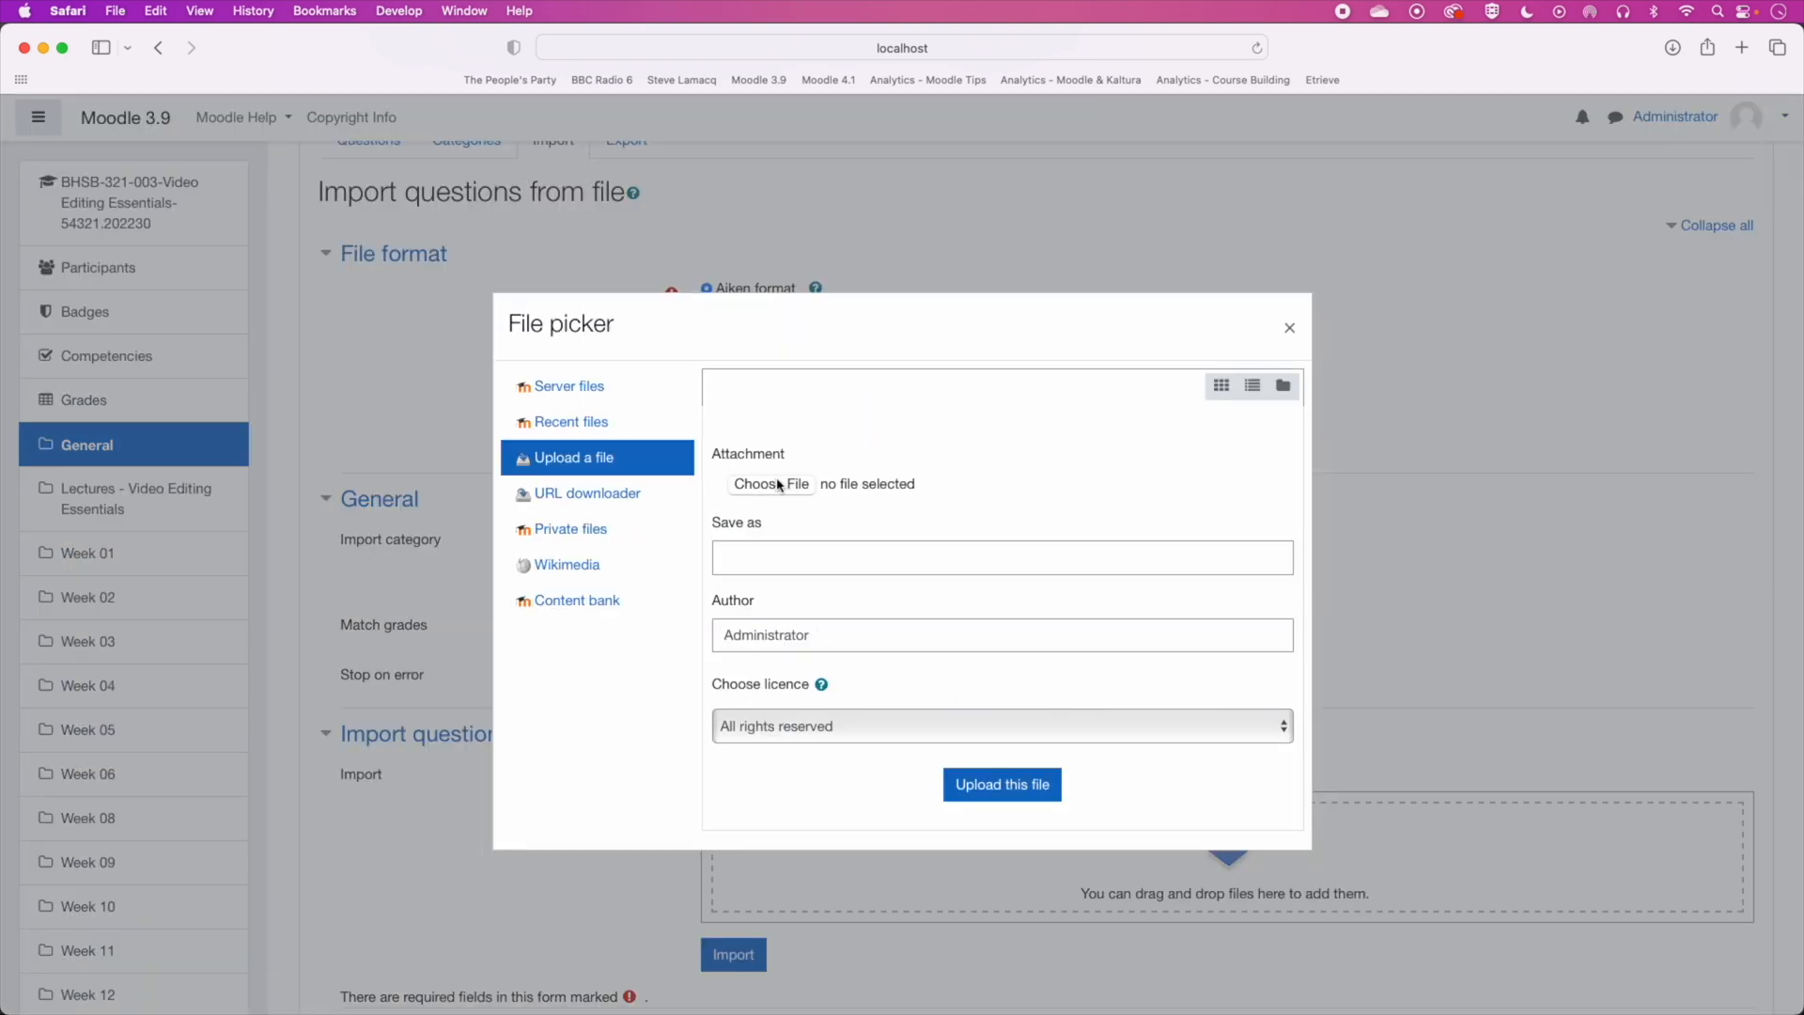
pyautogui.click(773, 484)
pyautogui.click(486, 256)
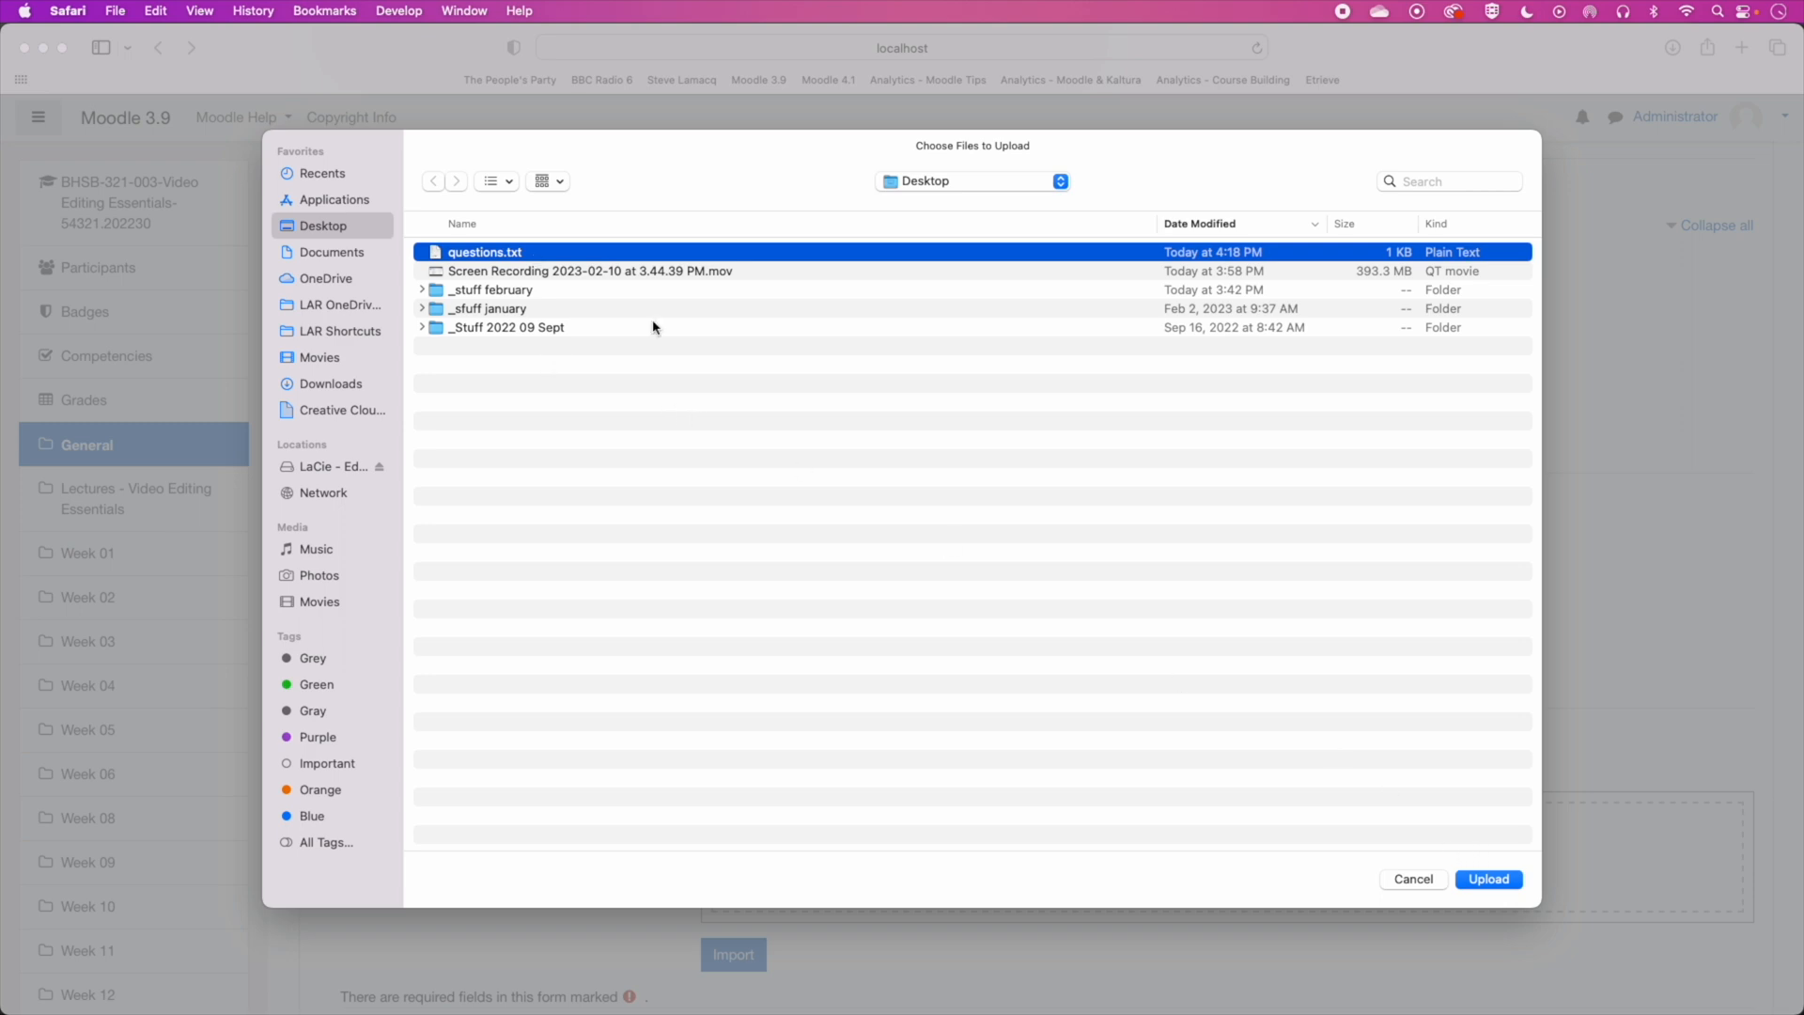
pyautogui.click(1488, 879)
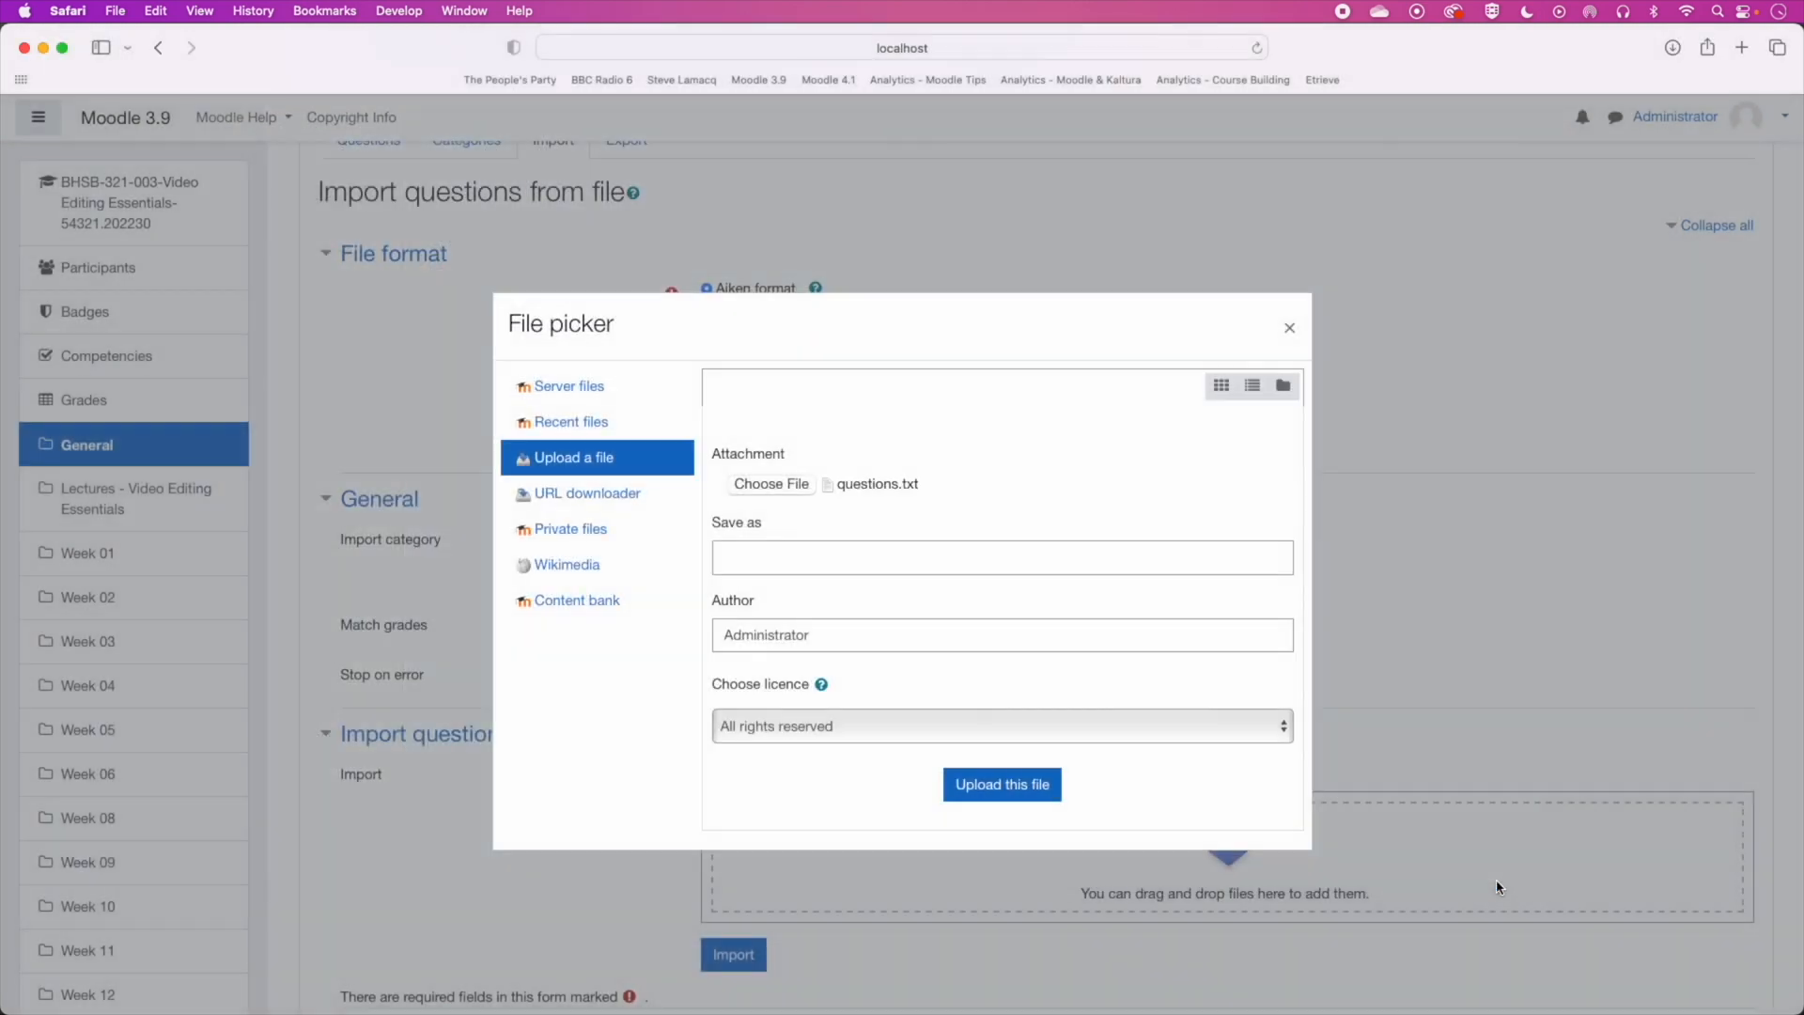
pyautogui.click(999, 786)
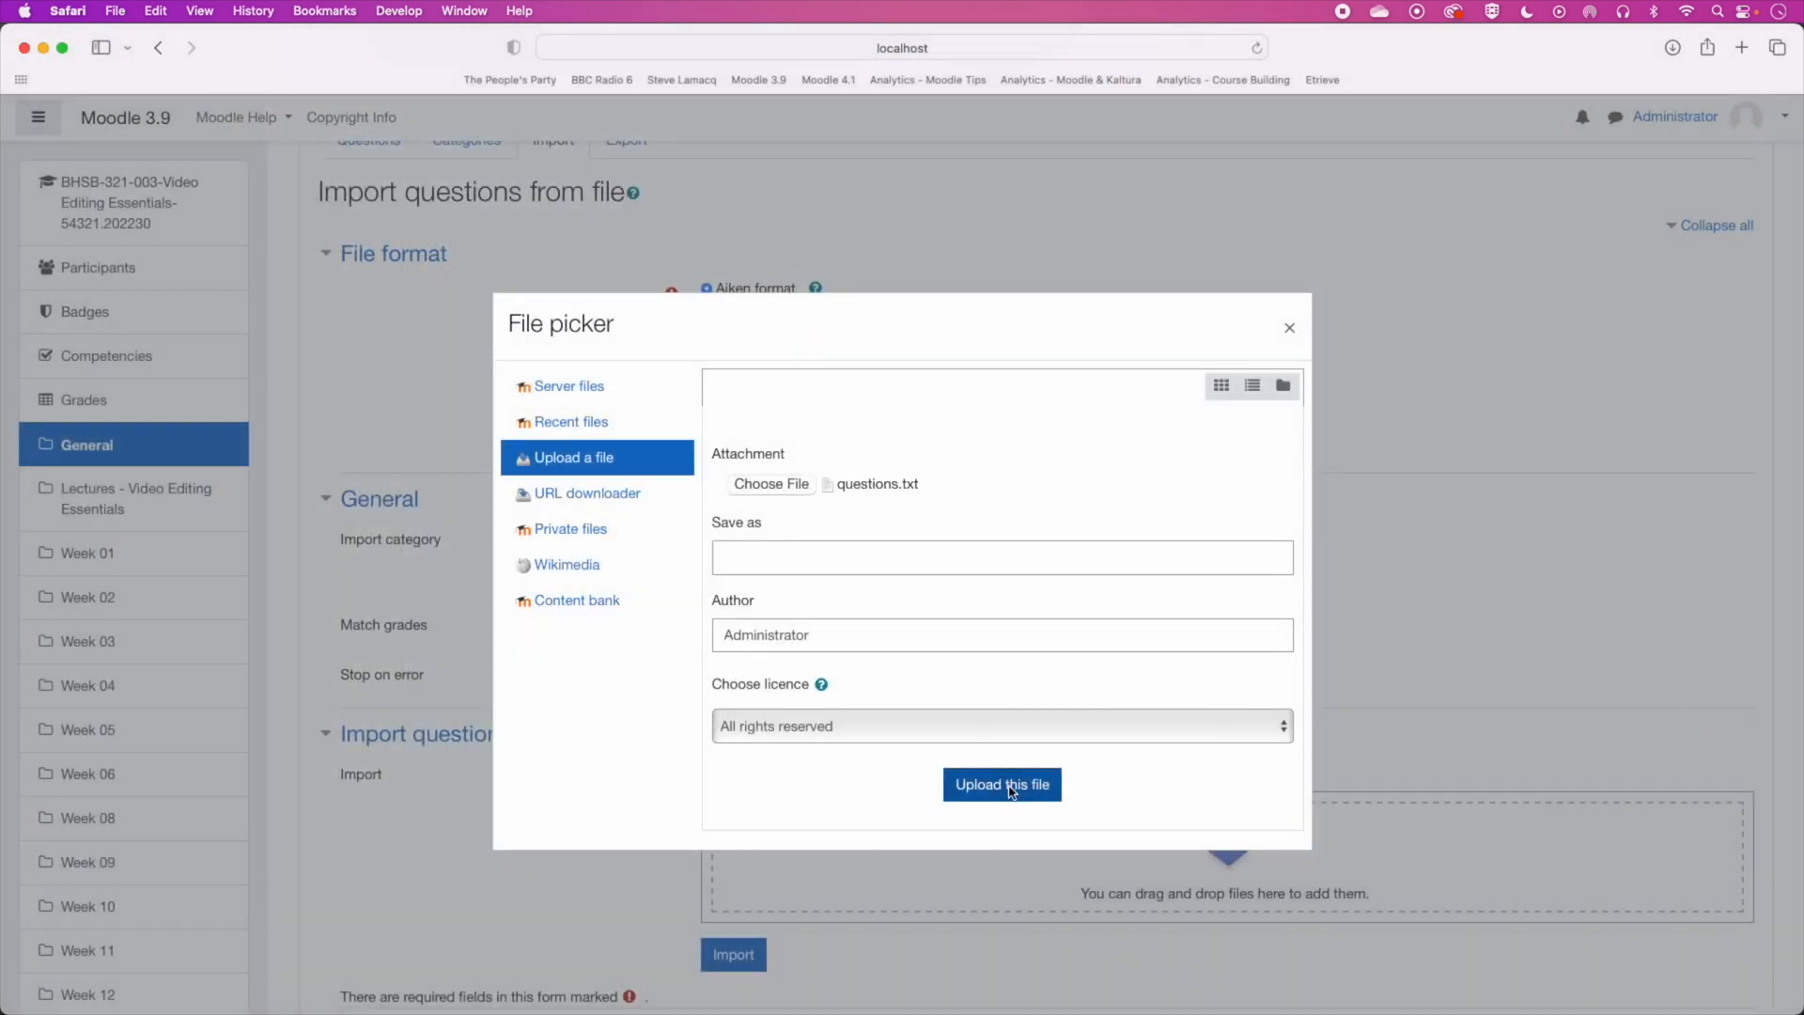
# Step: Import the questions from the uploaded file, look through the listed questions and continue to the question bank
pyautogui.scroll(-3, 804, 951)
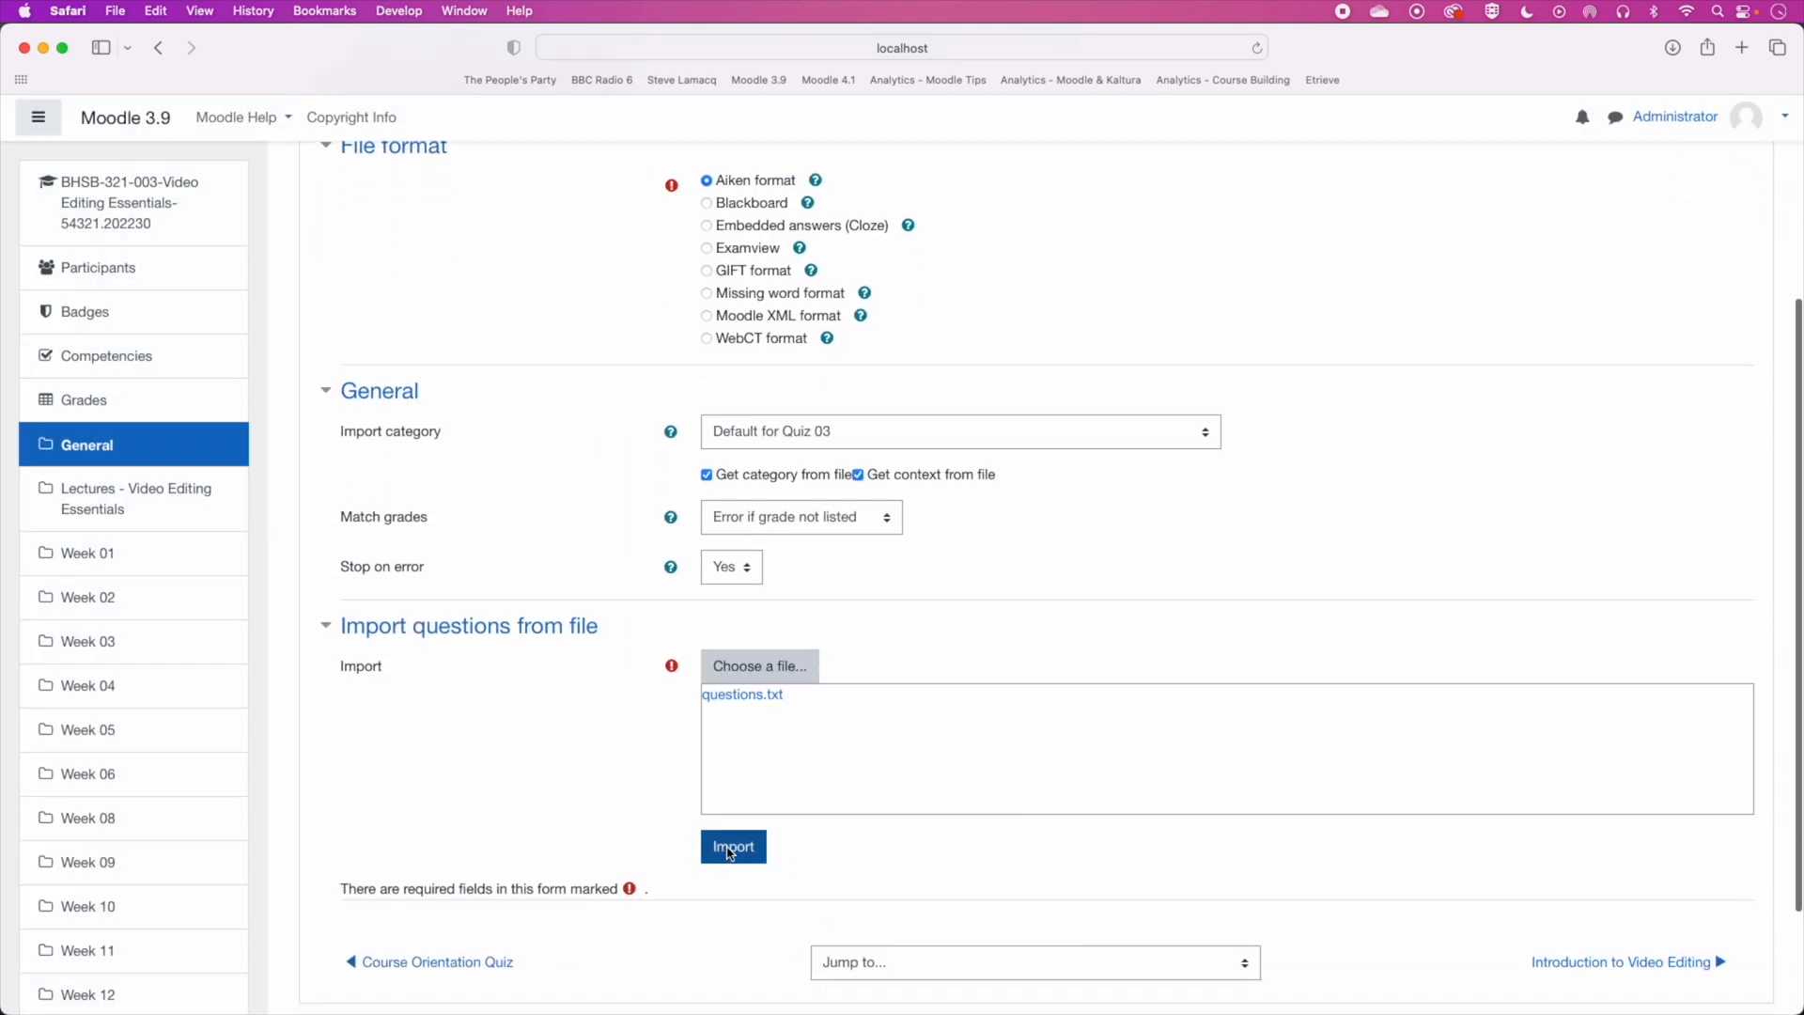
pyautogui.click(732, 849)
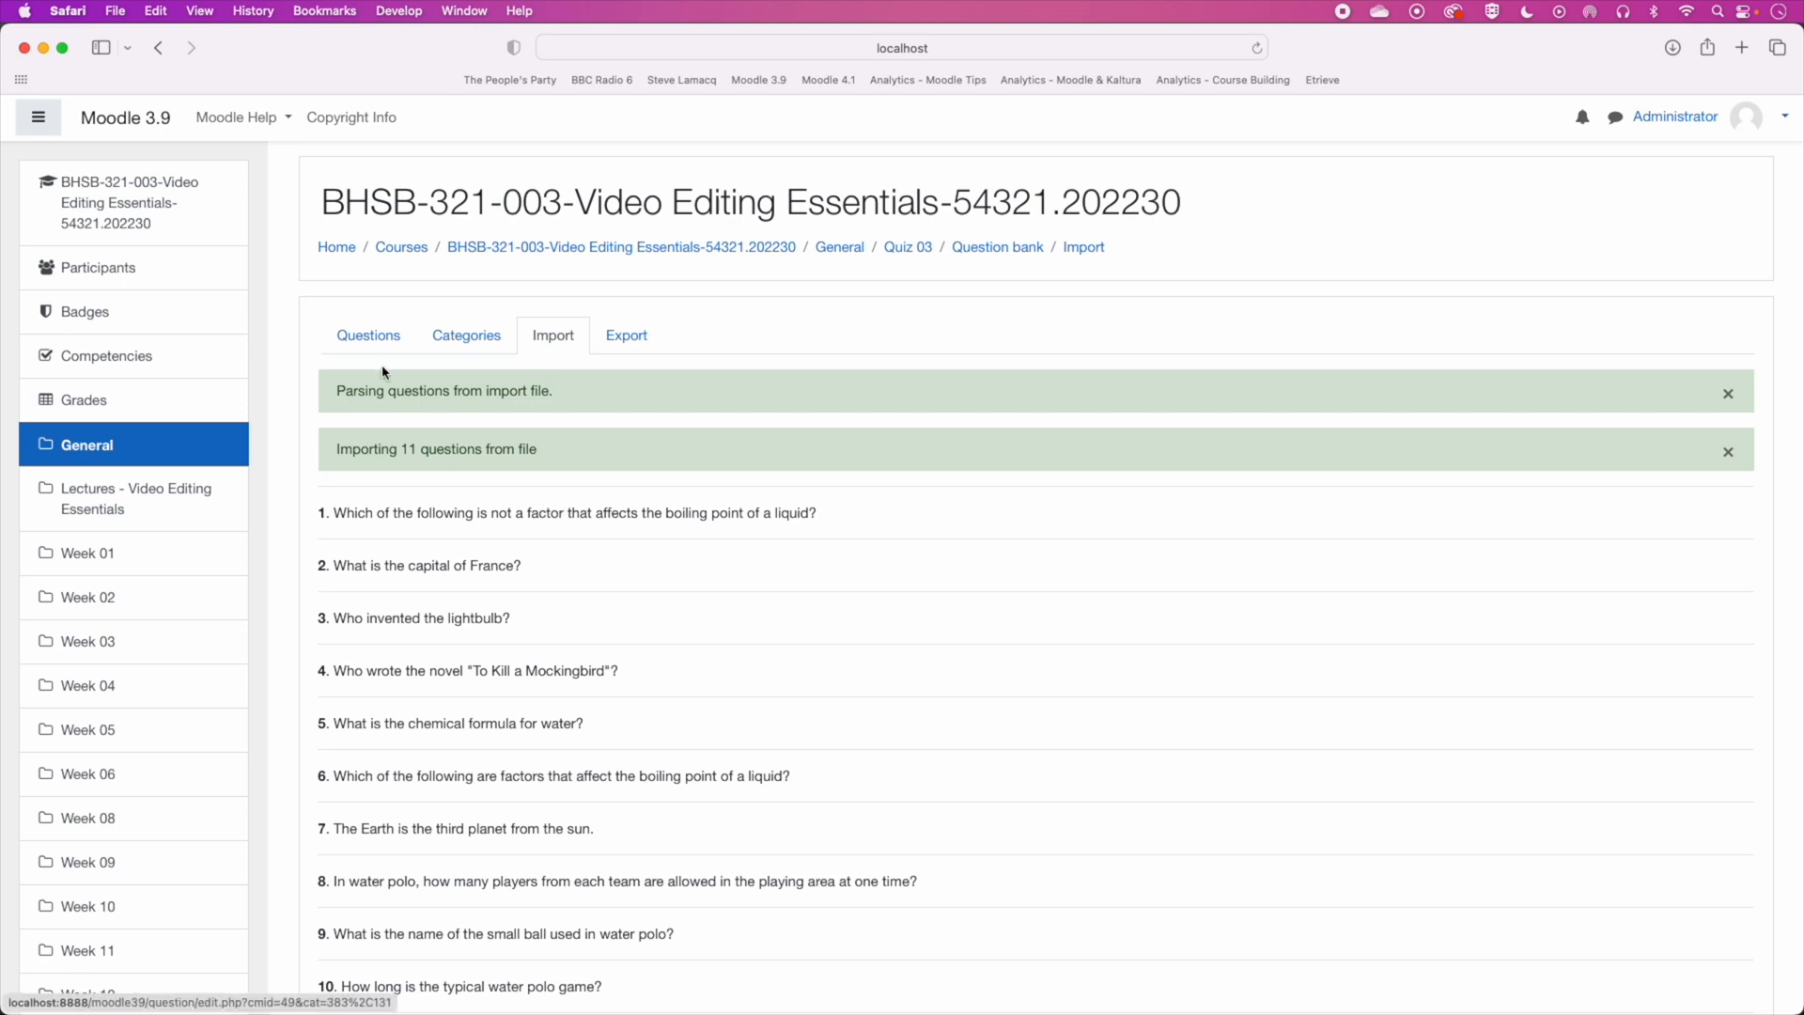
pyautogui.scroll(-1, 609, 459)
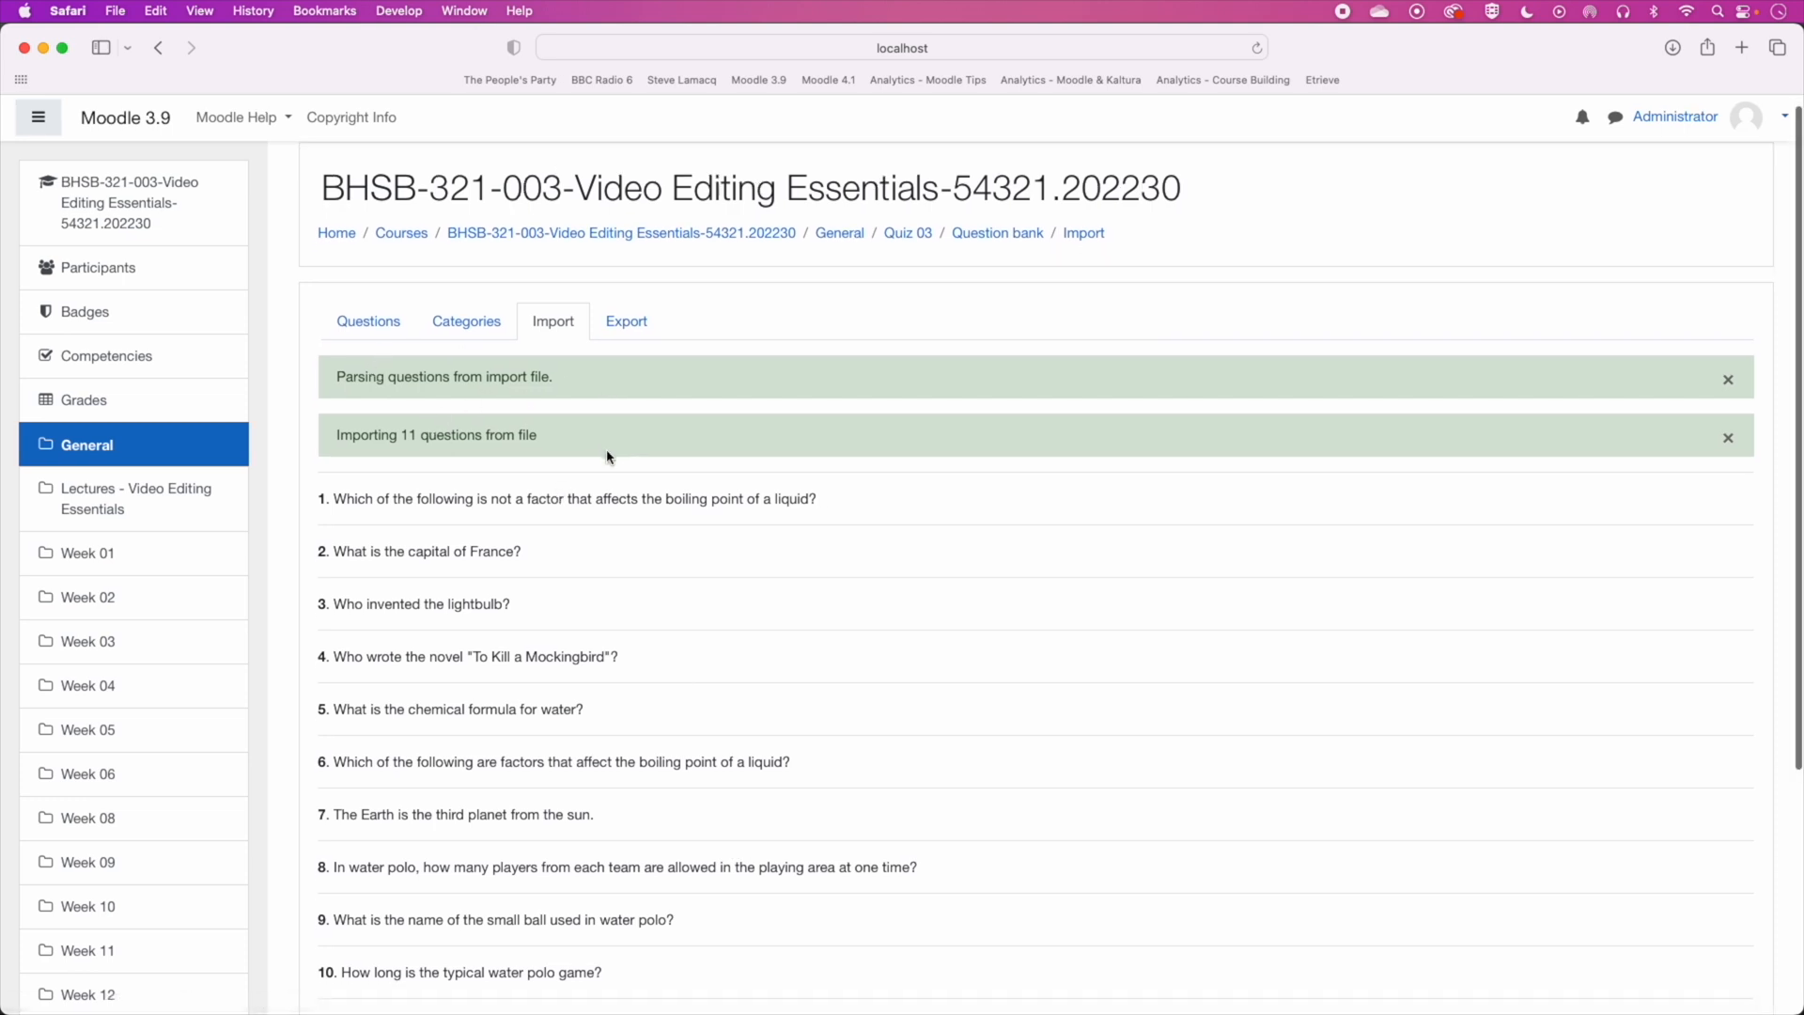
pyautogui.scroll(-2, 609, 458)
pyautogui.scroll(-3, 609, 459)
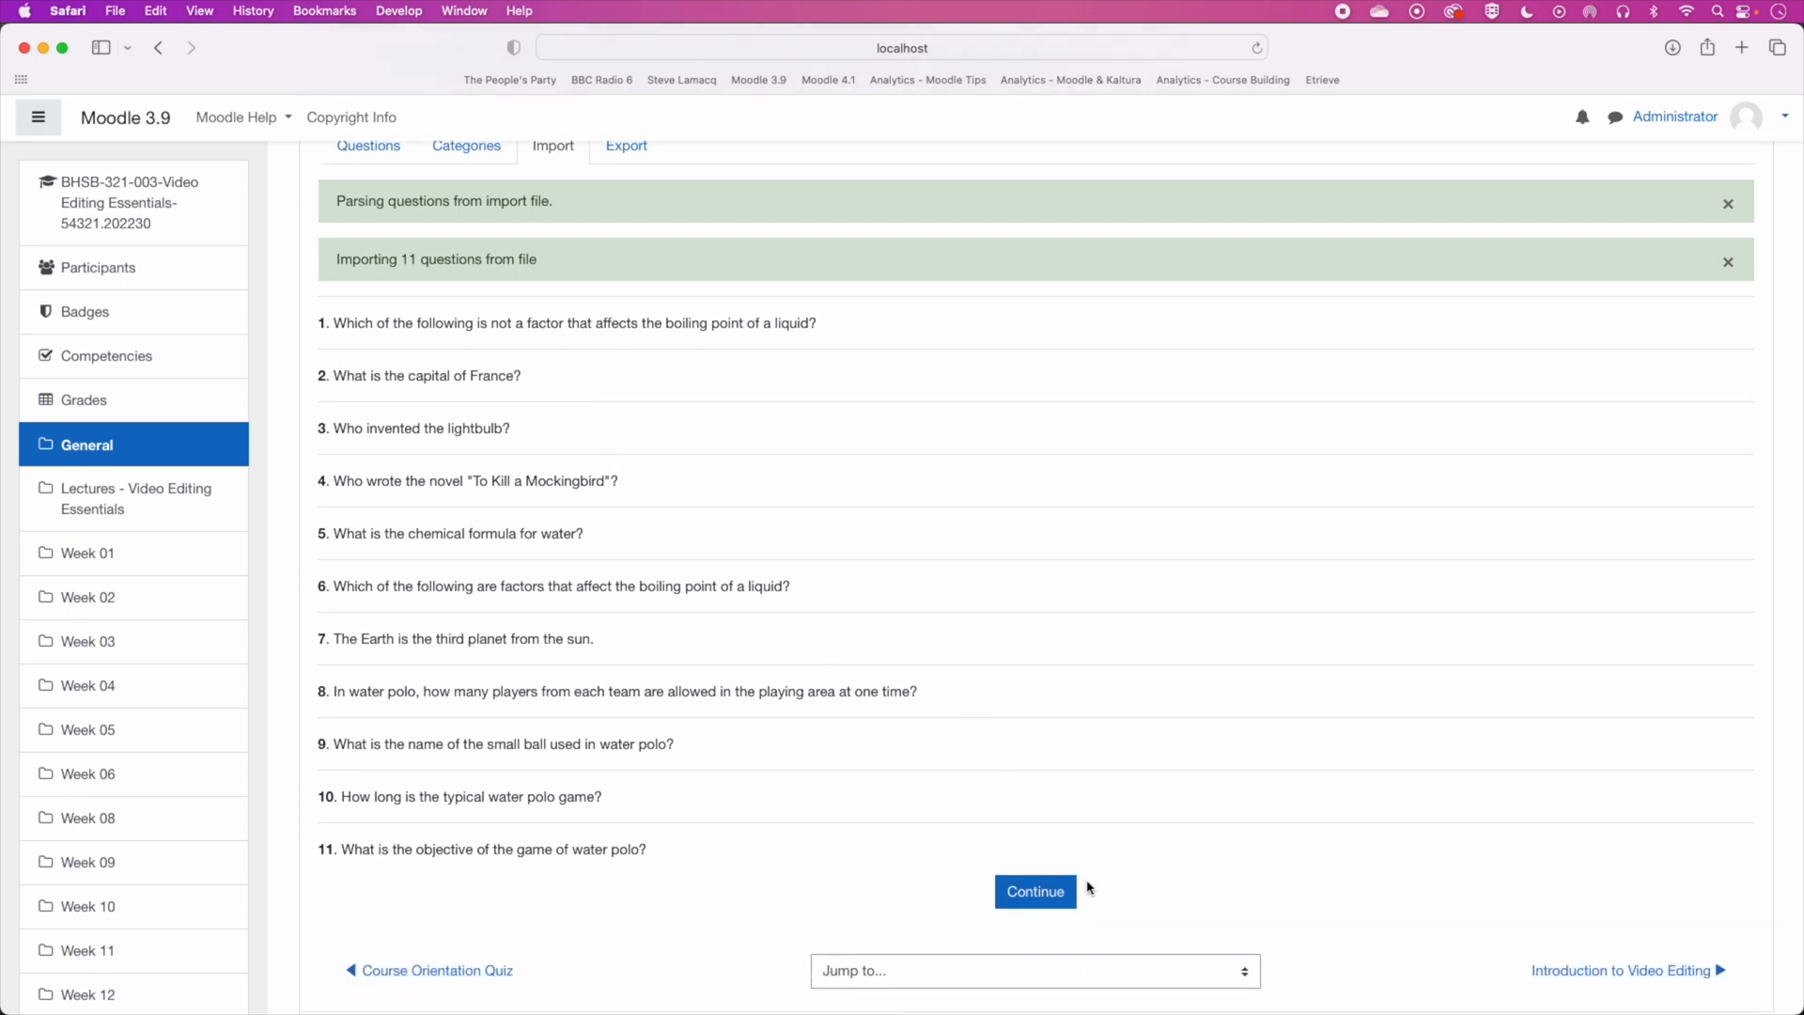
pyautogui.click(1049, 902)
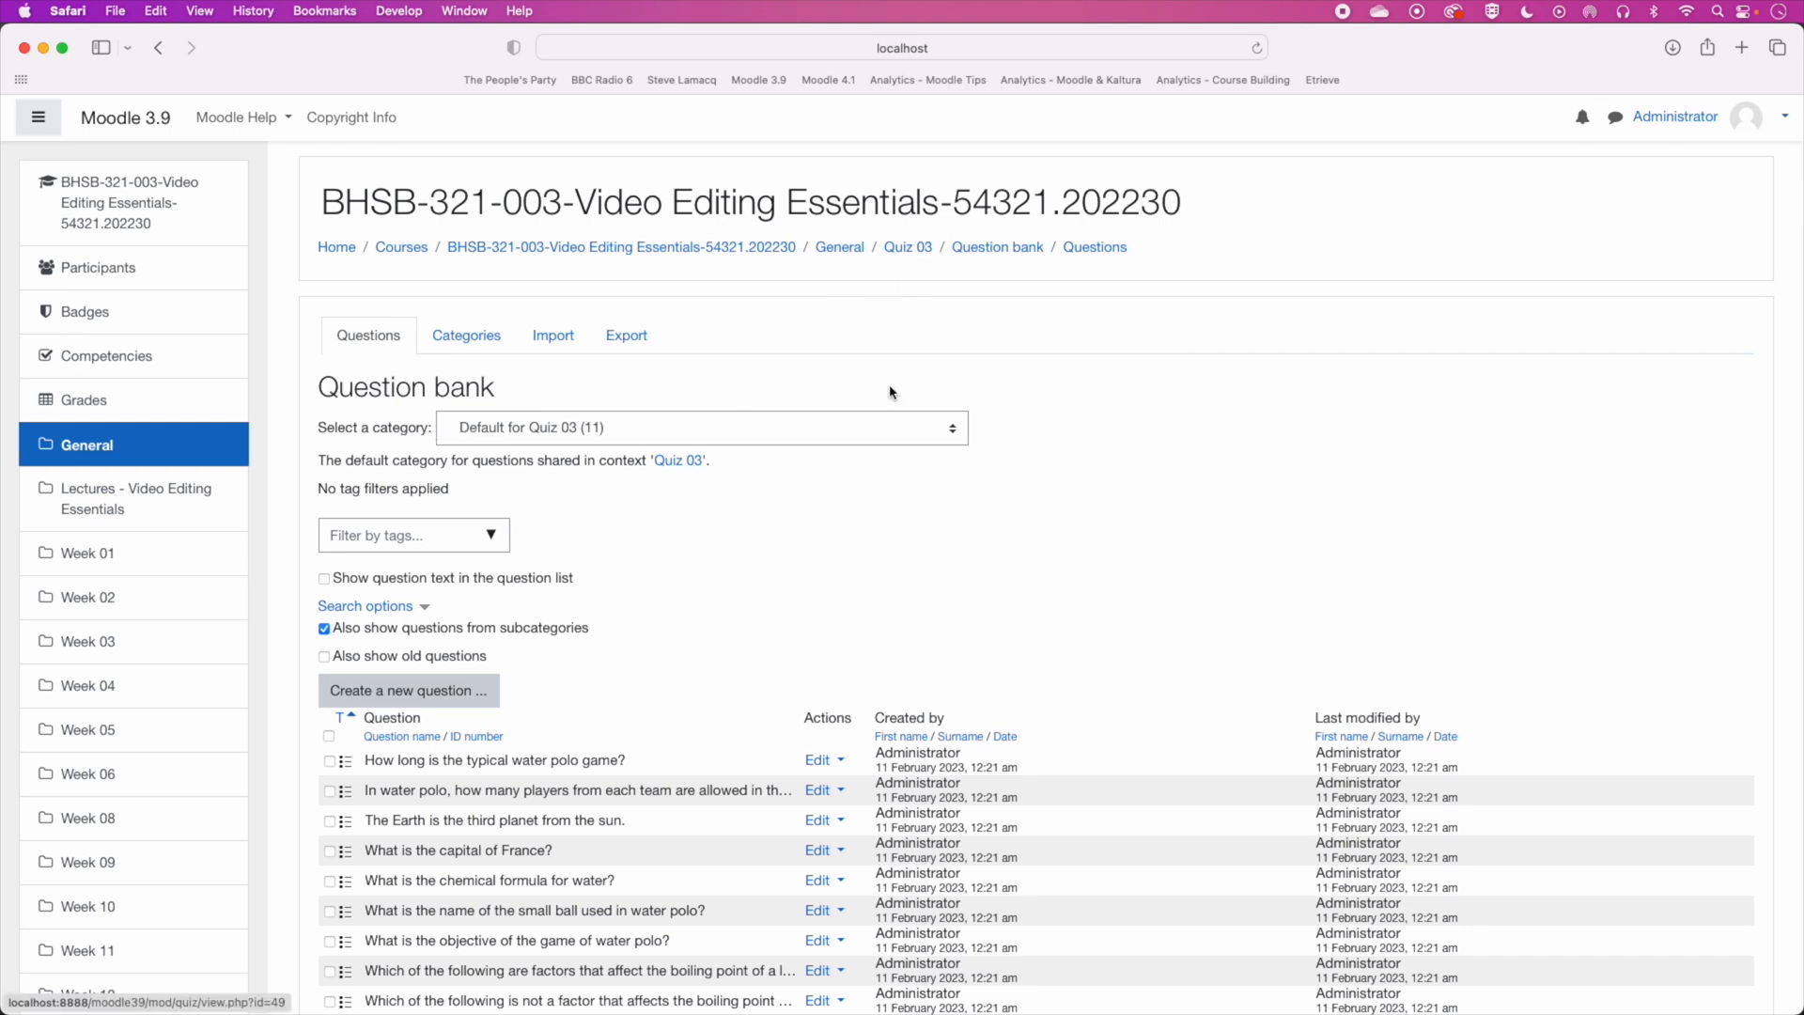
# Step: Review the imported questions and the bulk delete and move options by temporarily selecting the small water polo ball question
pyautogui.scroll(-5, 825, 515)
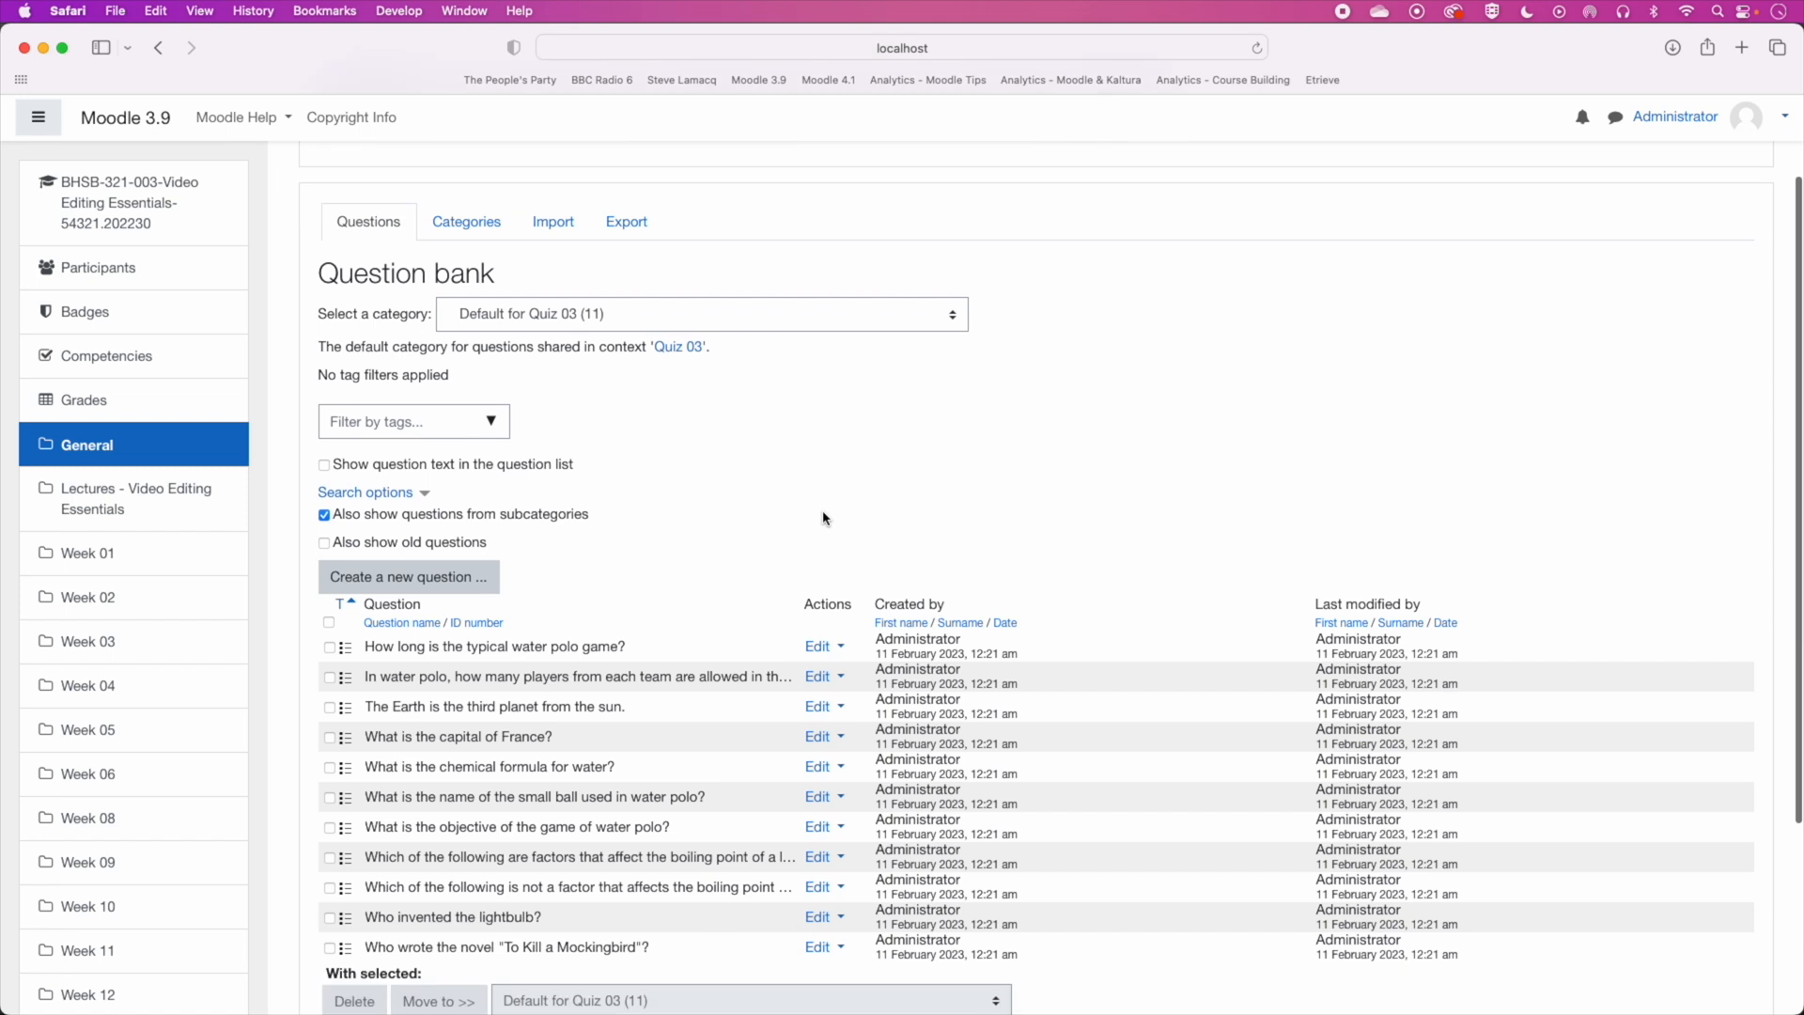
pyautogui.scroll(-2, 825, 517)
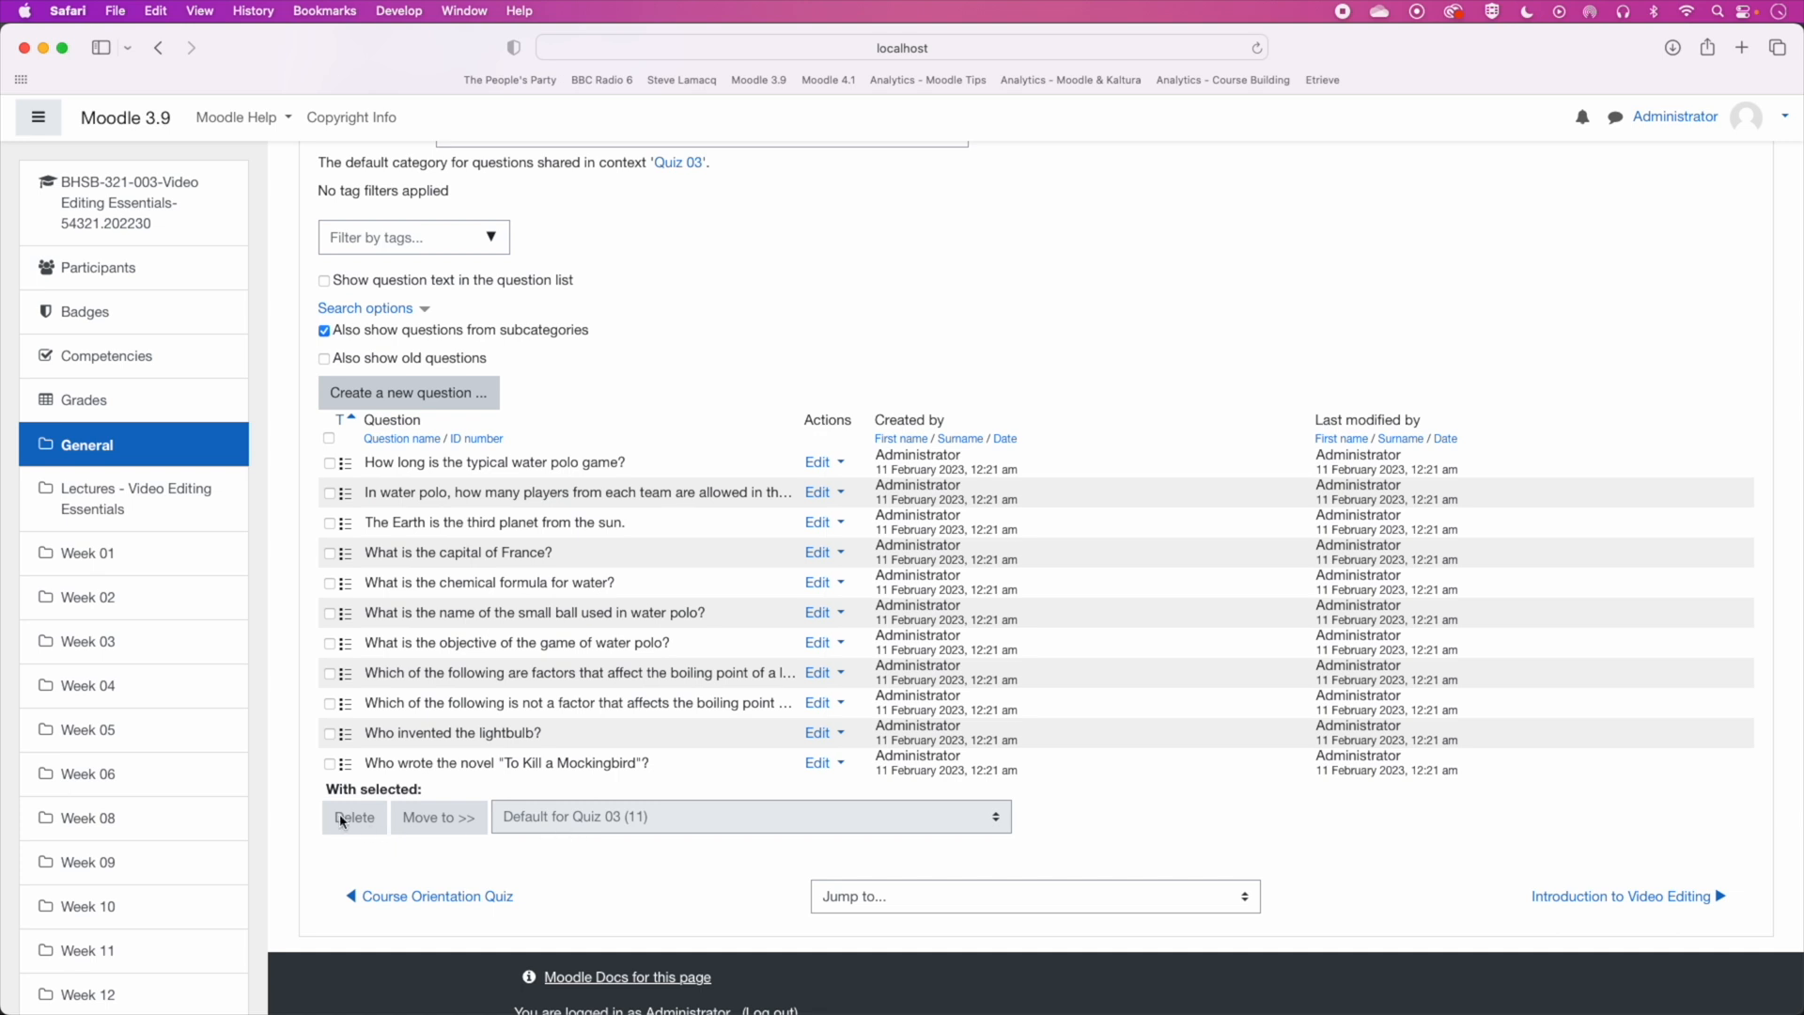
pyautogui.click(330, 614)
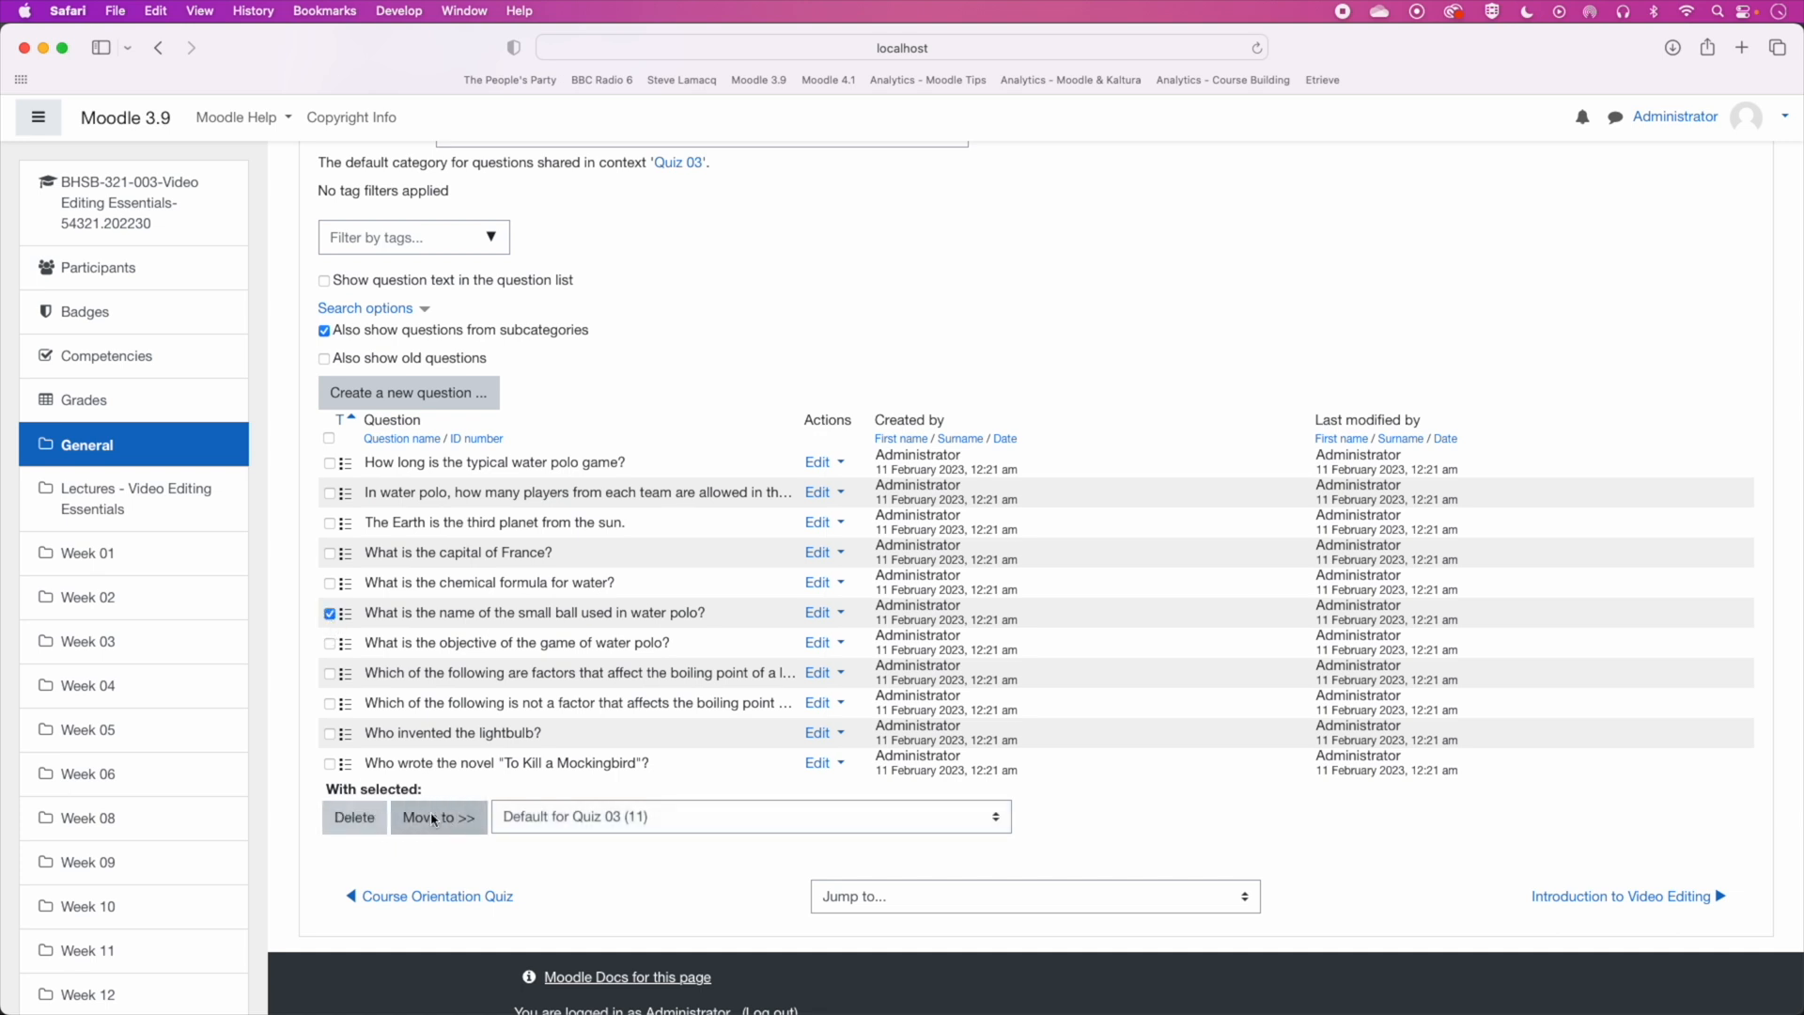
pyautogui.click(330, 614)
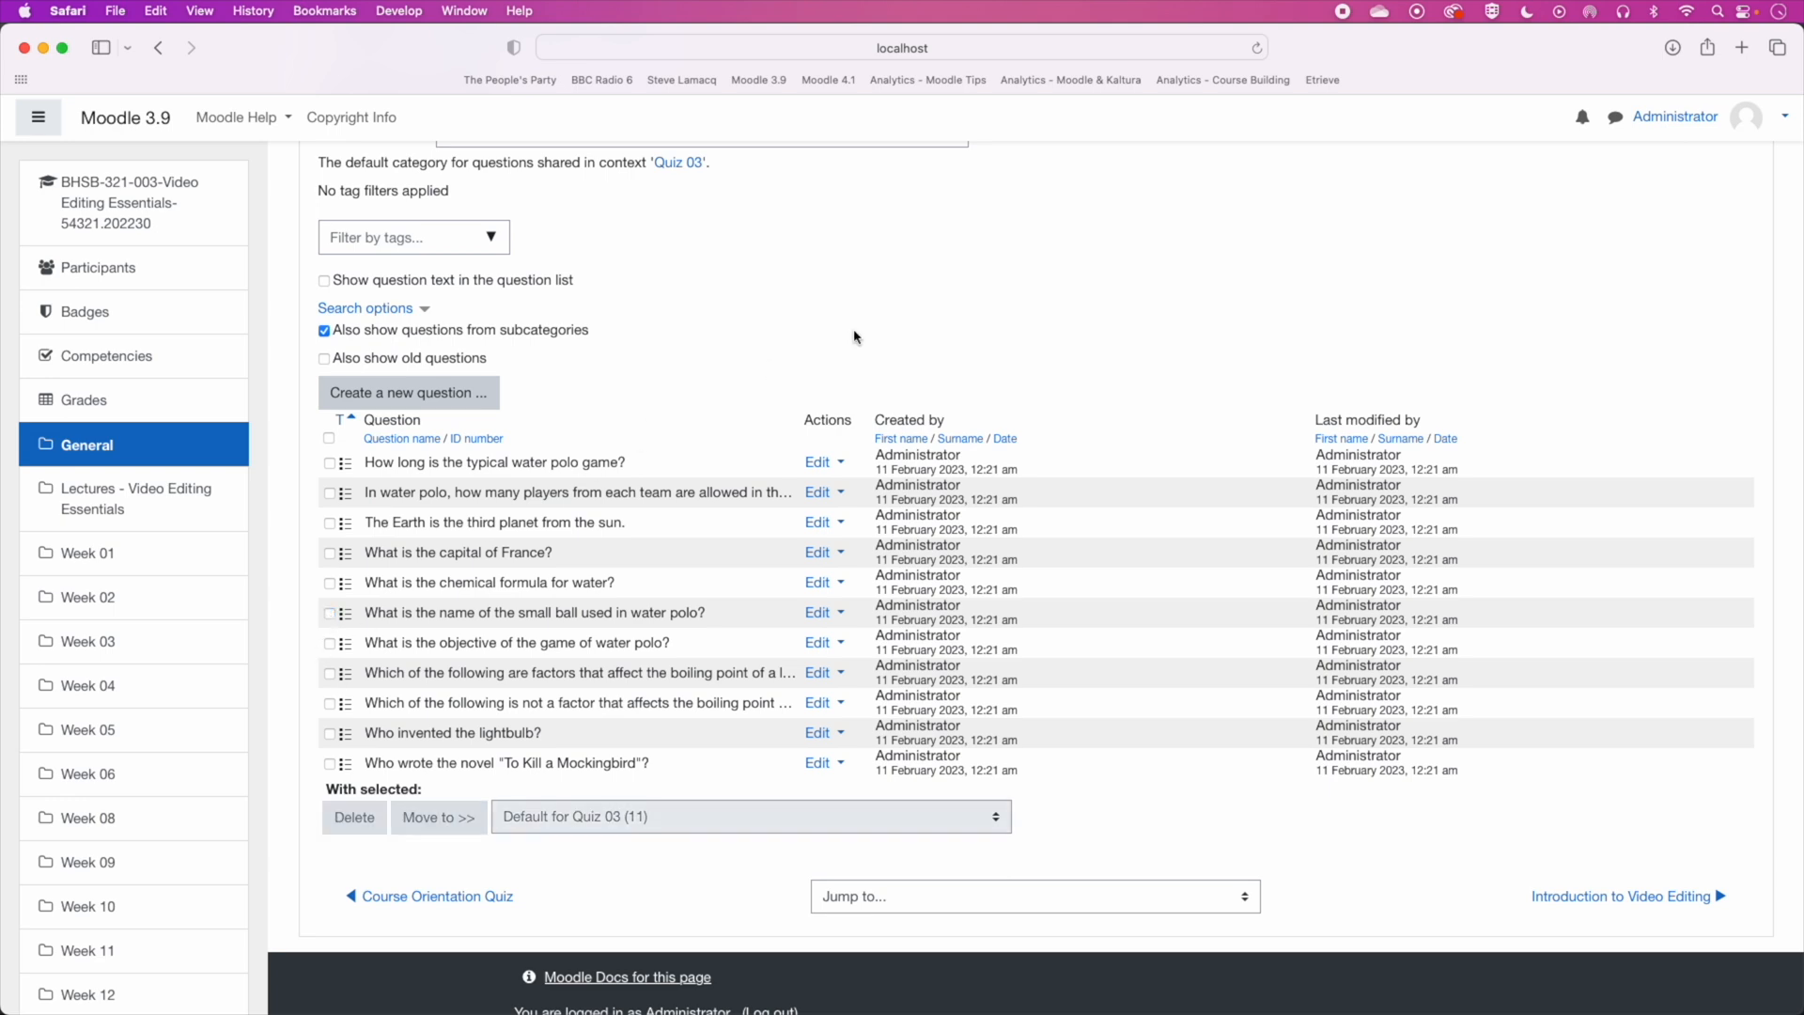
# Step: Return to Quiz 03, open it for editing and bring up the dialog for adding questions from the question bank
pyautogui.scroll(5, 856, 337)
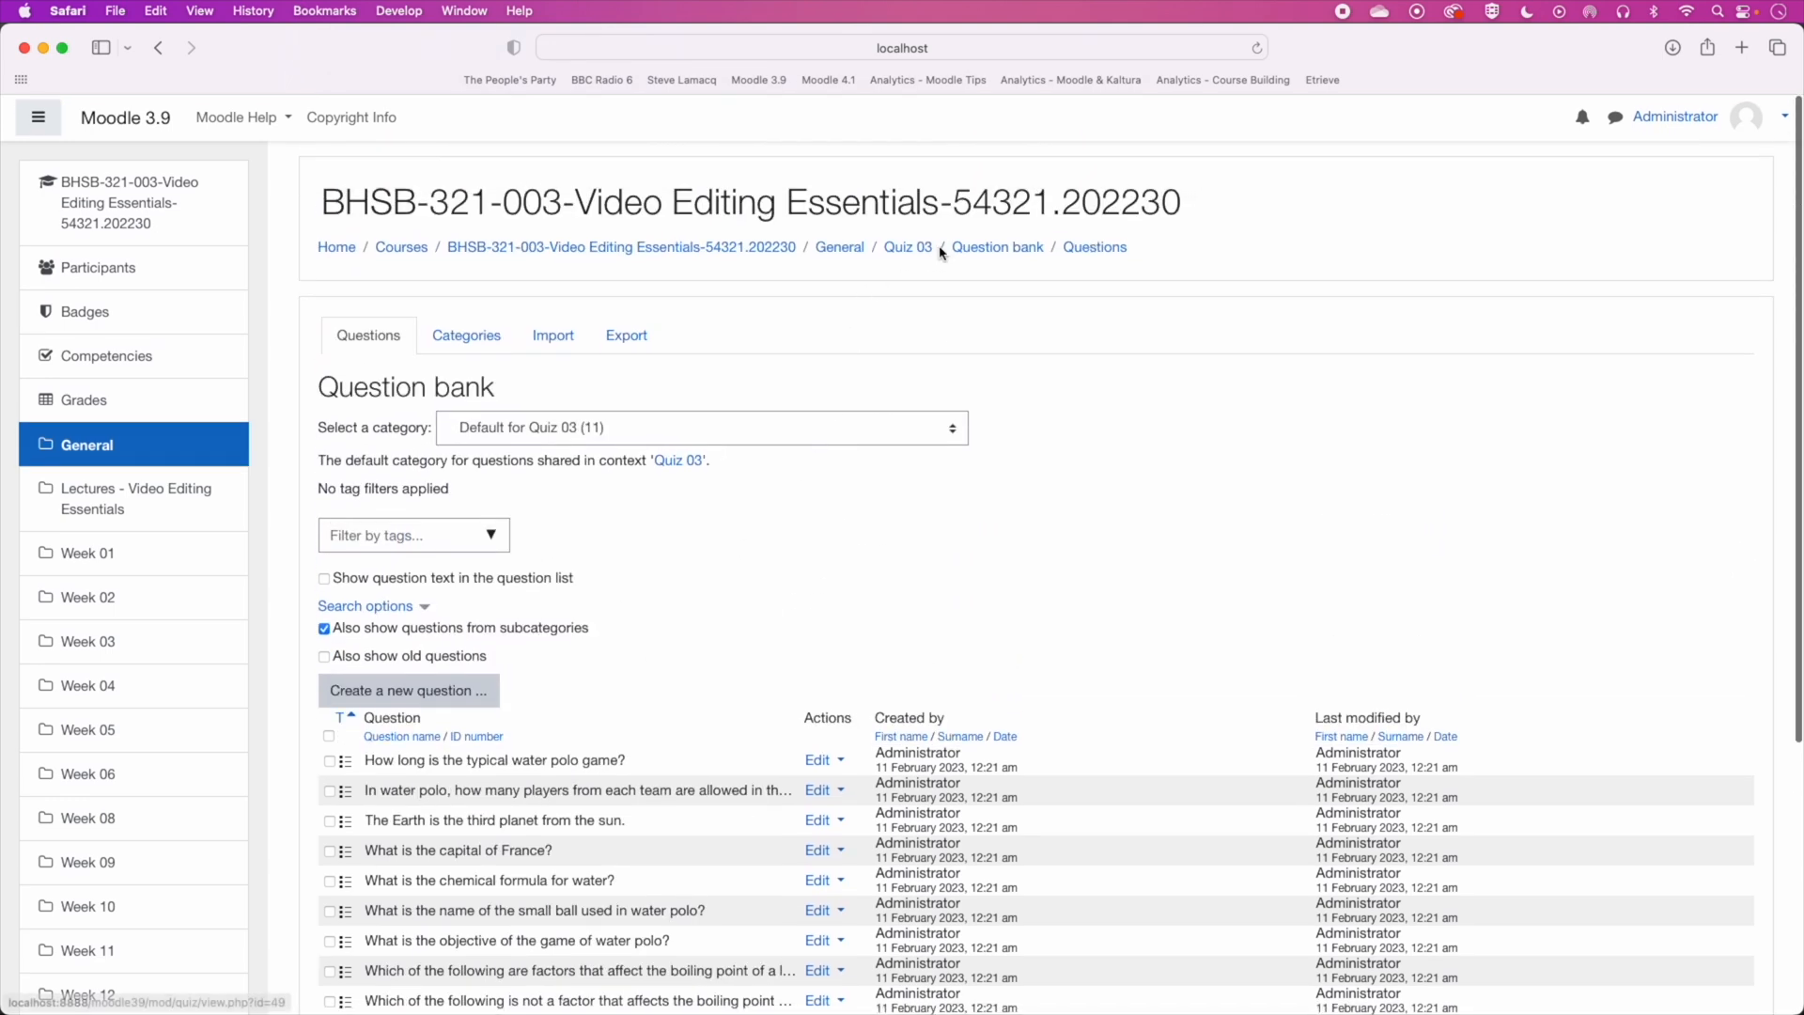
pyautogui.click(919, 249)
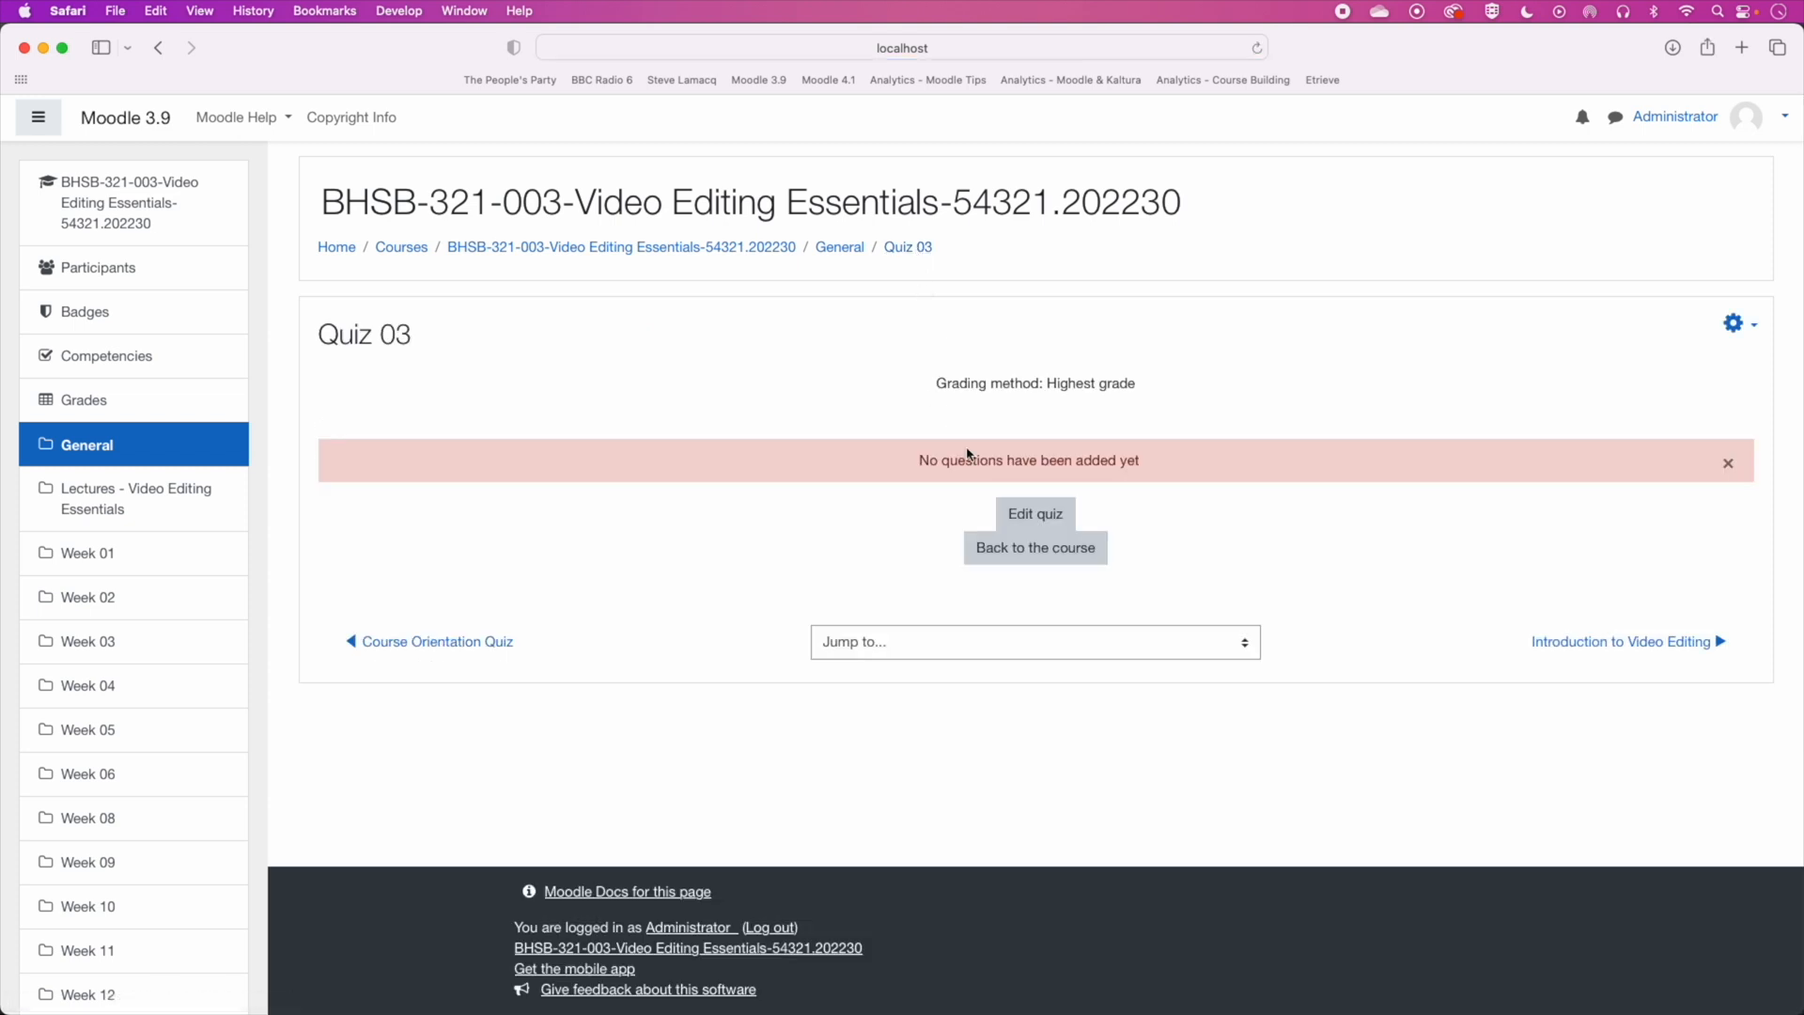
pyautogui.click(1037, 517)
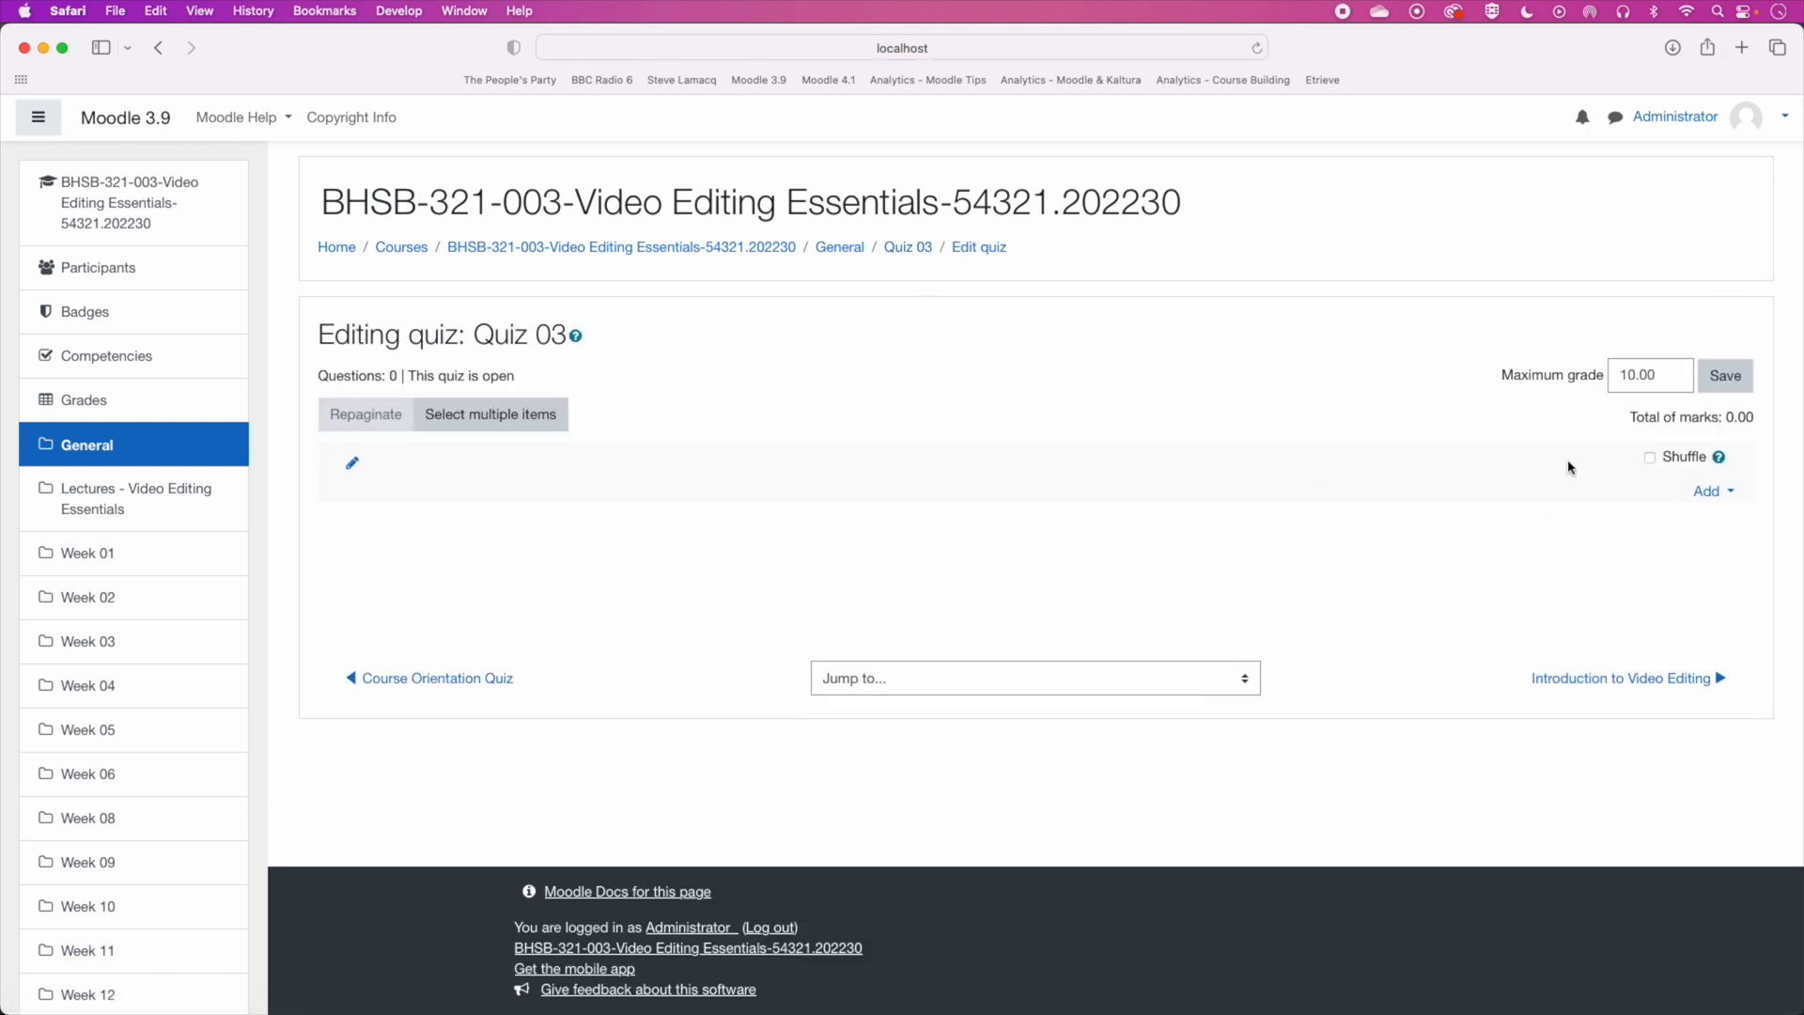
pyautogui.click(1721, 493)
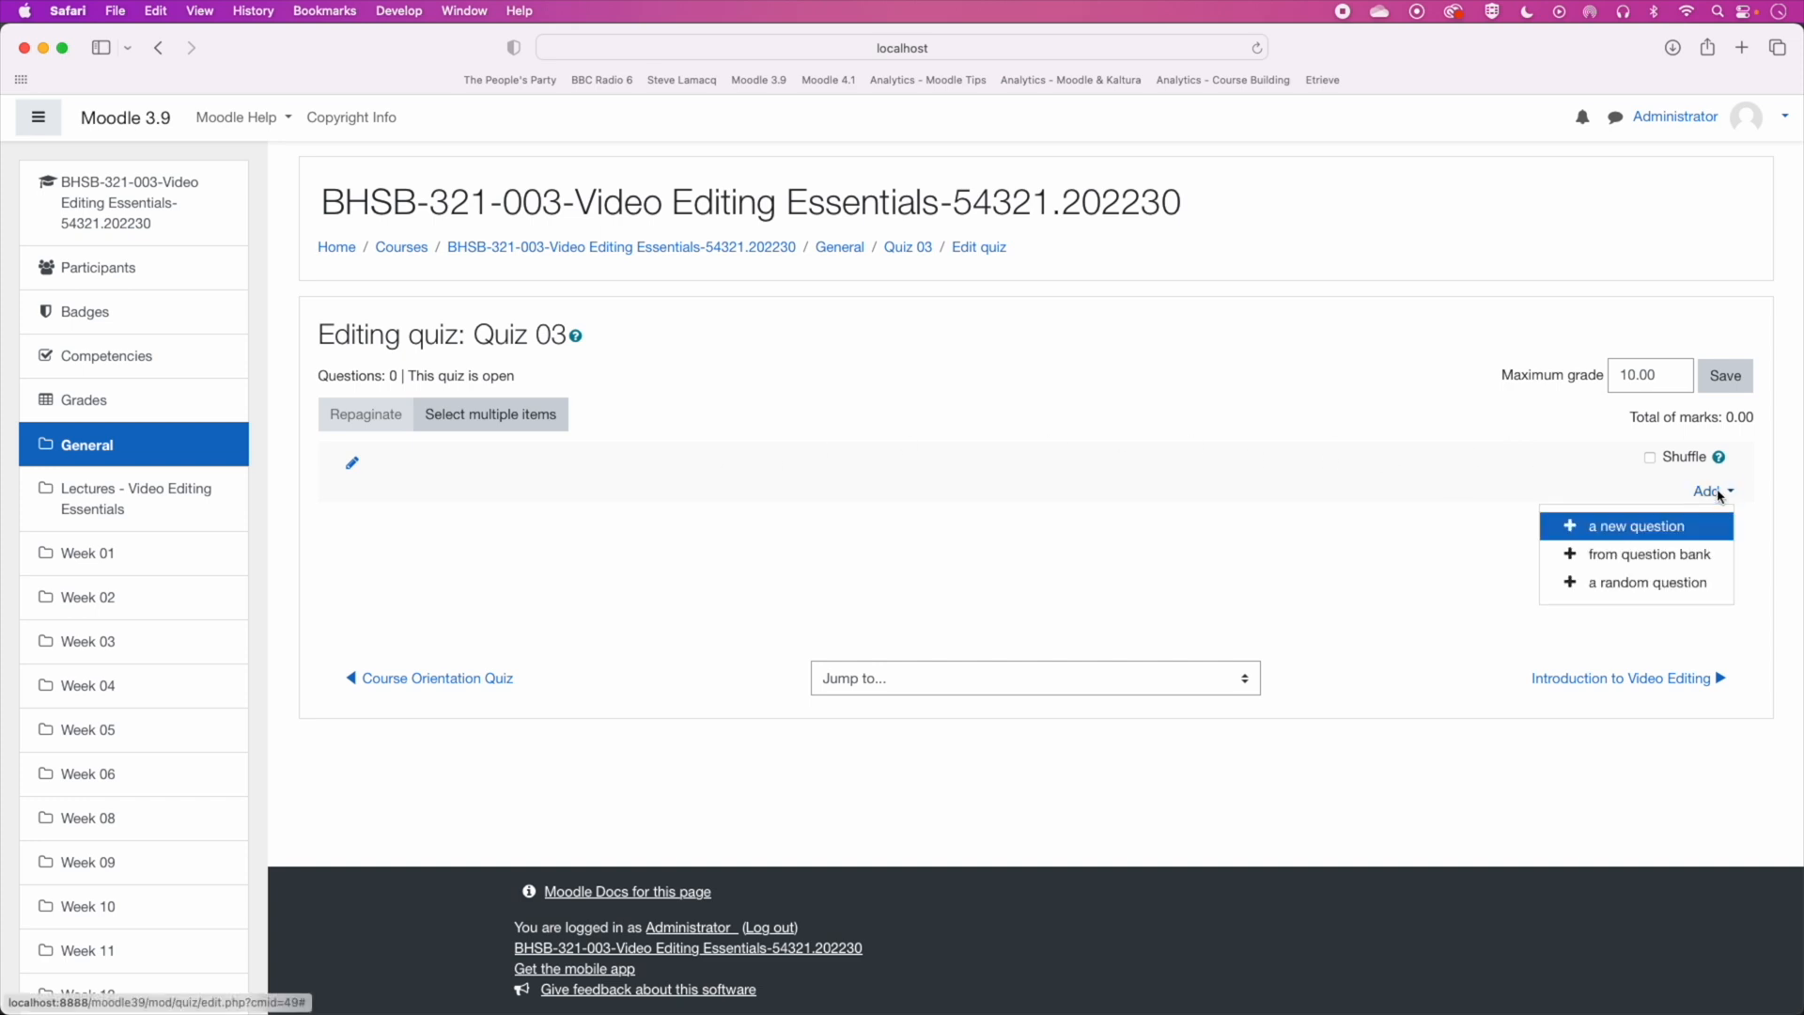
pyautogui.click(1654, 562)
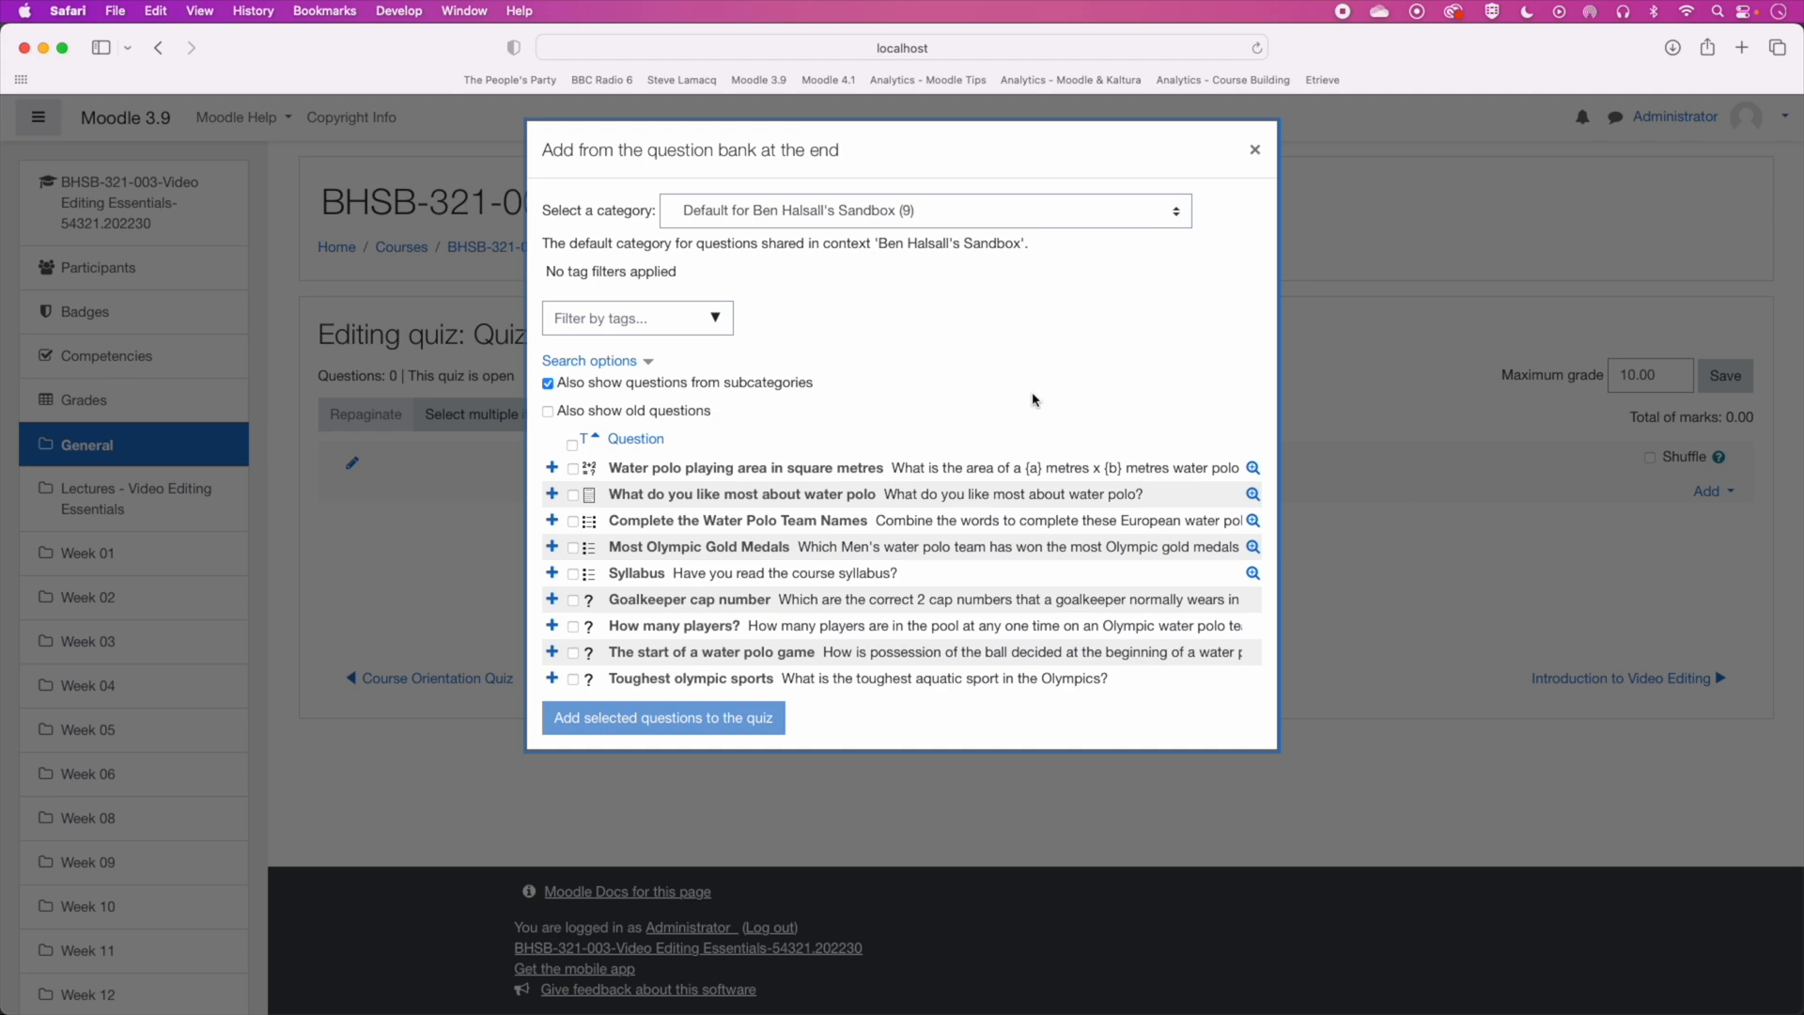
# Step: Choose the Default for Quiz 03 category as the source of the questions to add
pyautogui.click(883, 211)
pyautogui.scroll(10, 883, 216)
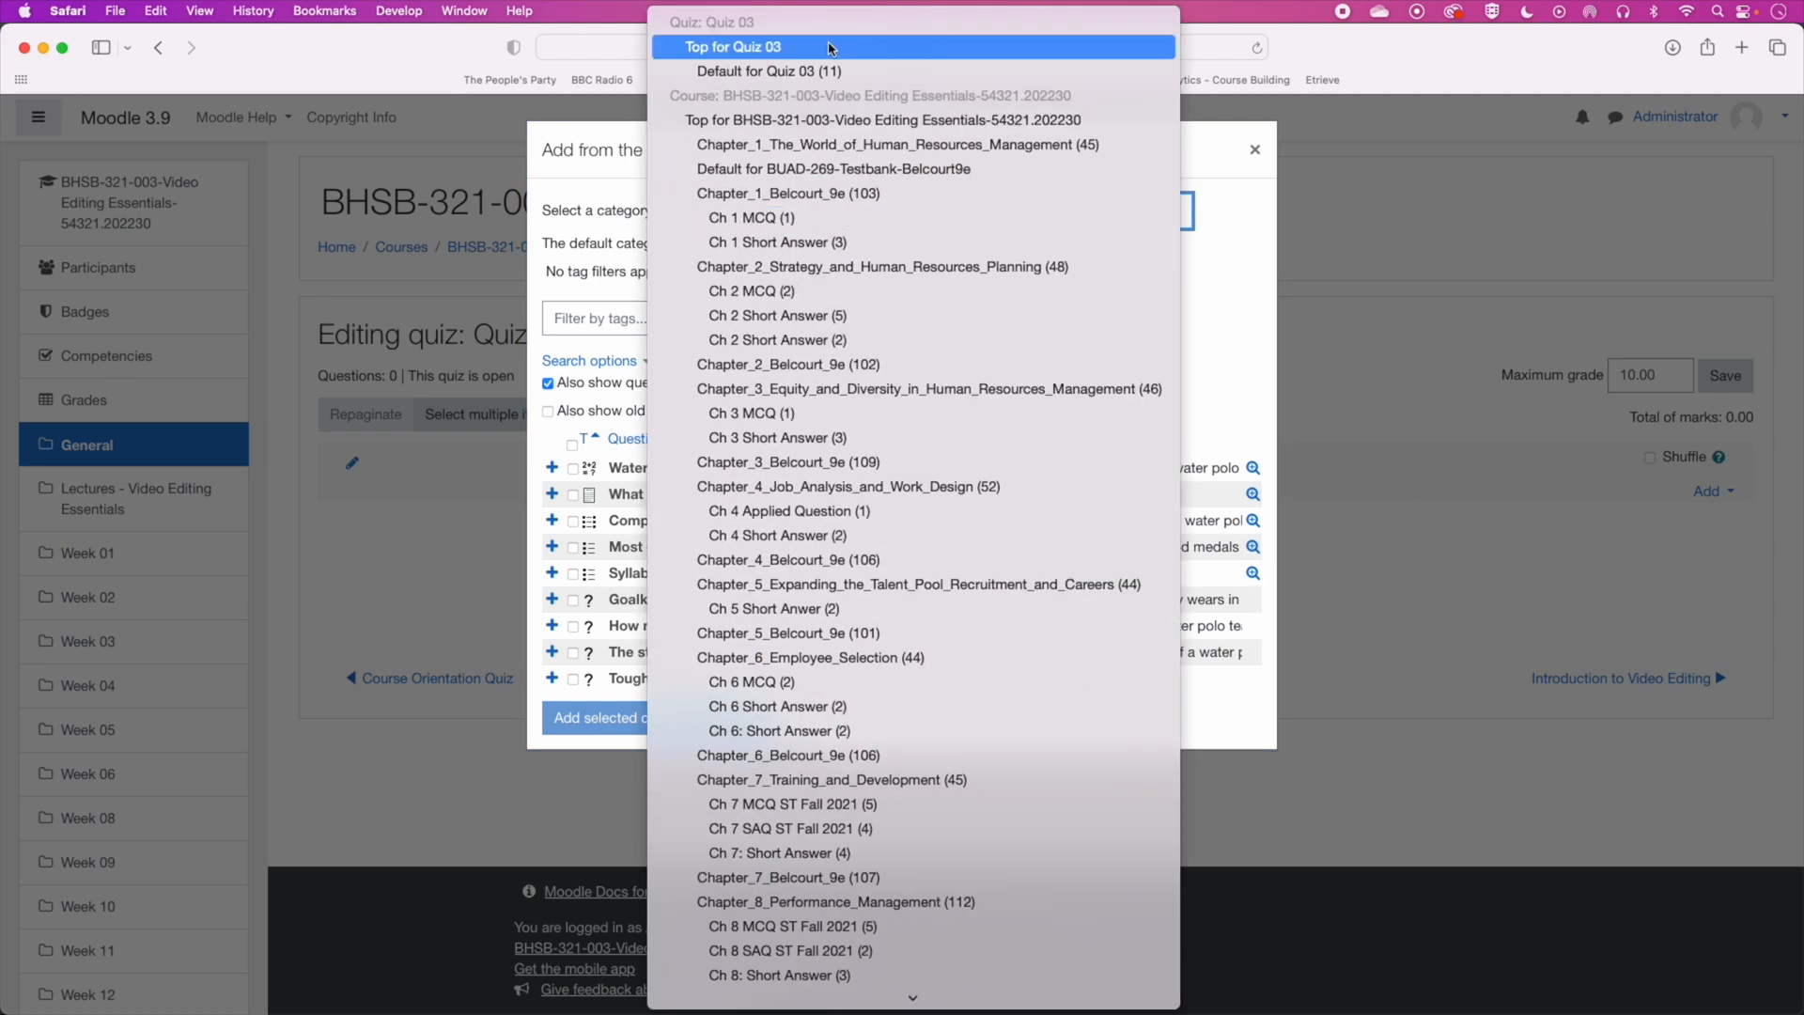
pyautogui.click(810, 73)
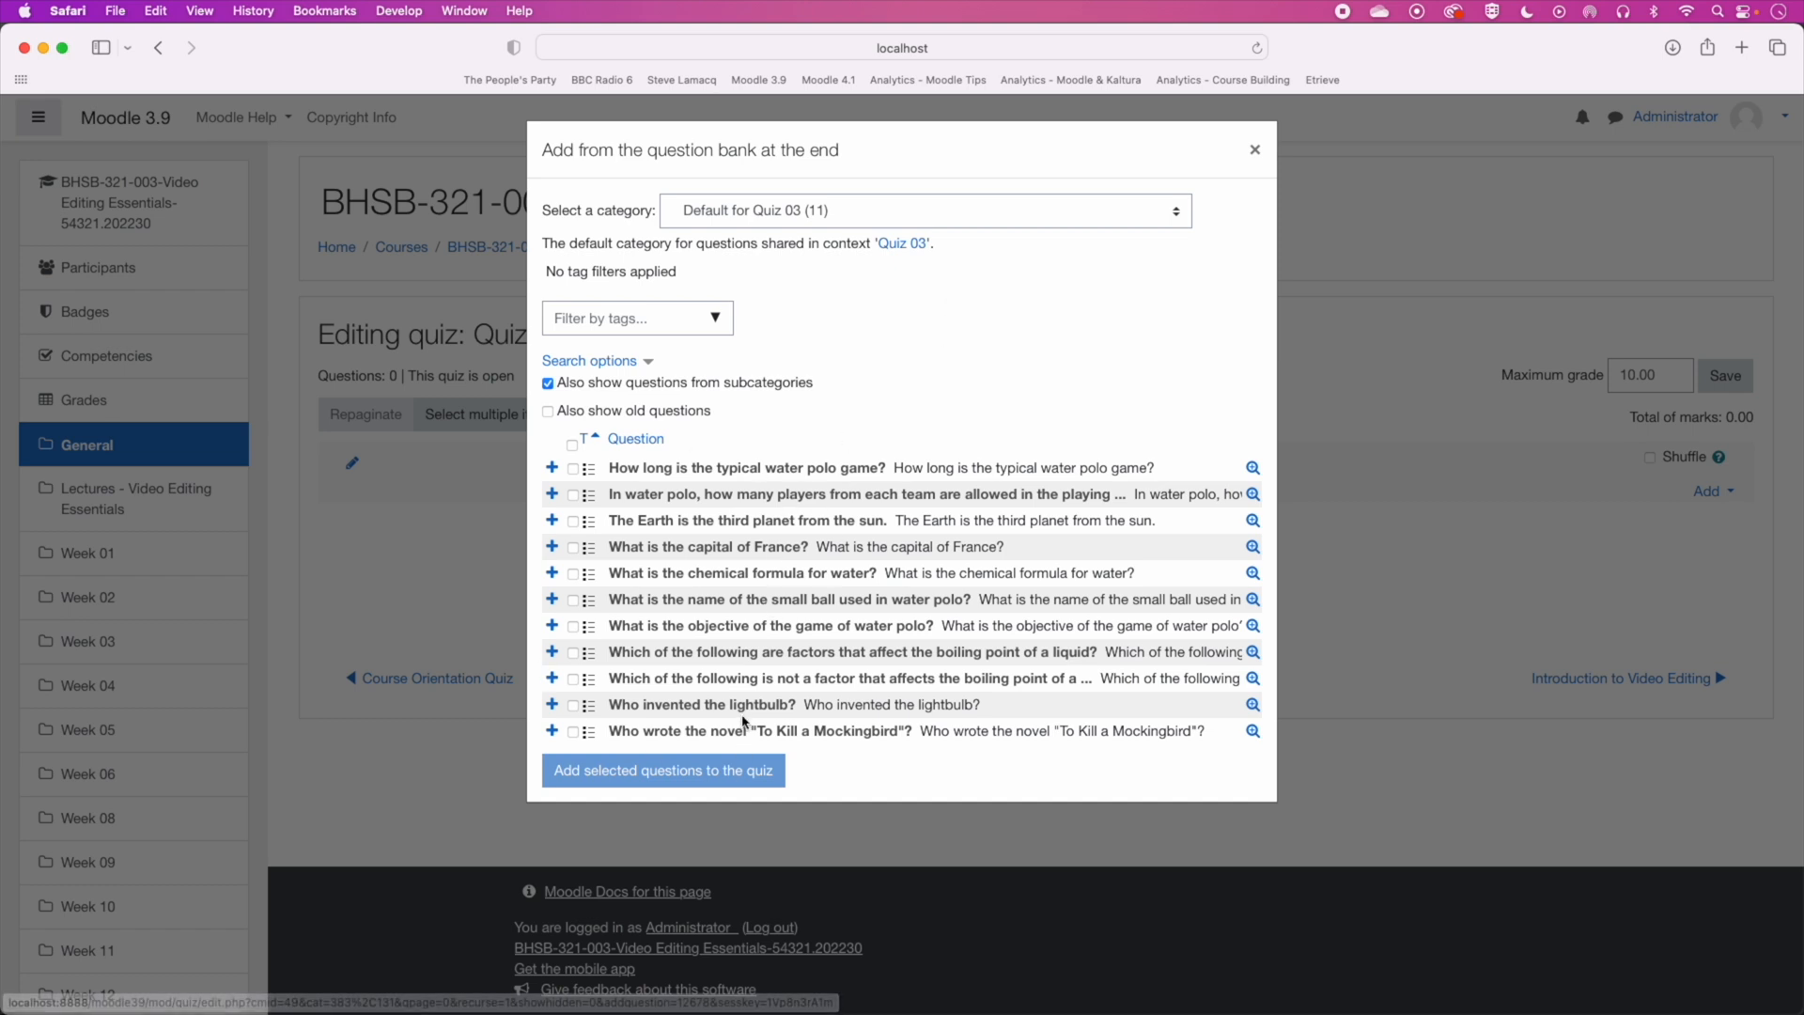
# Step: Select all the questions in the Default for Quiz 03 category and add them to the quiz
pyautogui.click(573, 445)
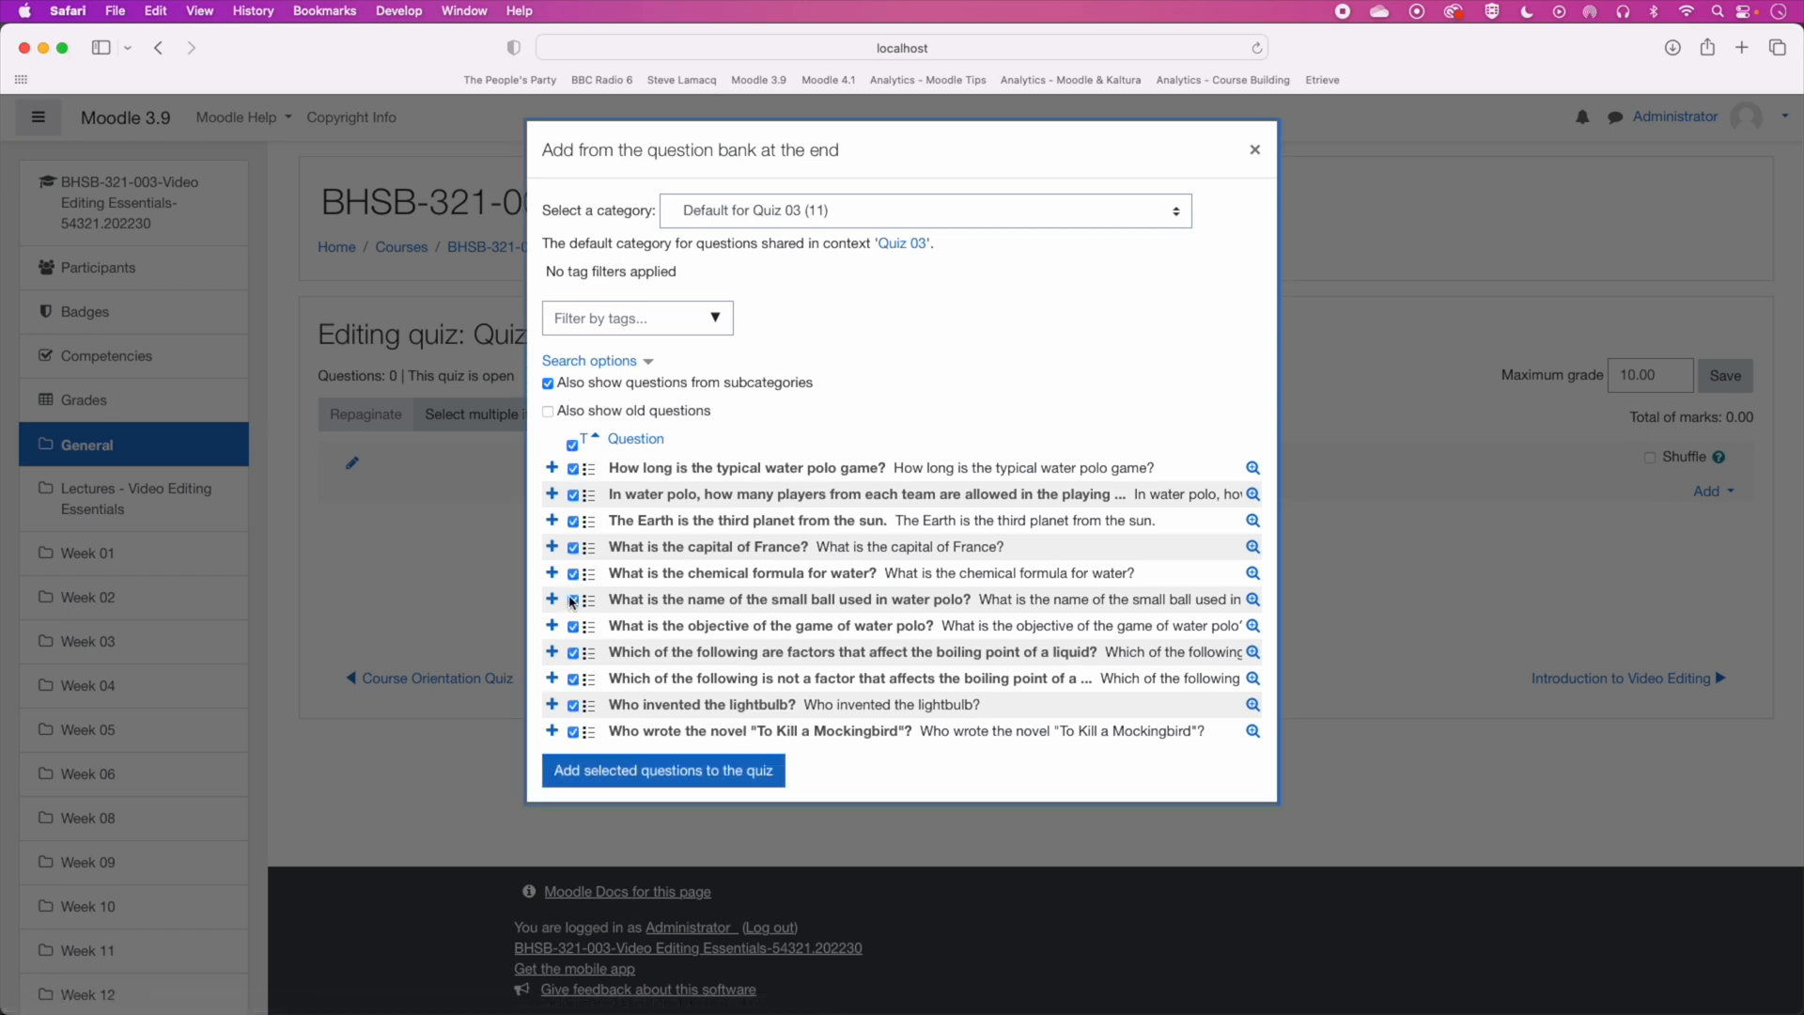
pyautogui.click(575, 523)
pyautogui.click(573, 626)
pyautogui.click(573, 681)
pyautogui.click(573, 627)
pyautogui.click(573, 522)
pyautogui.click(670, 780)
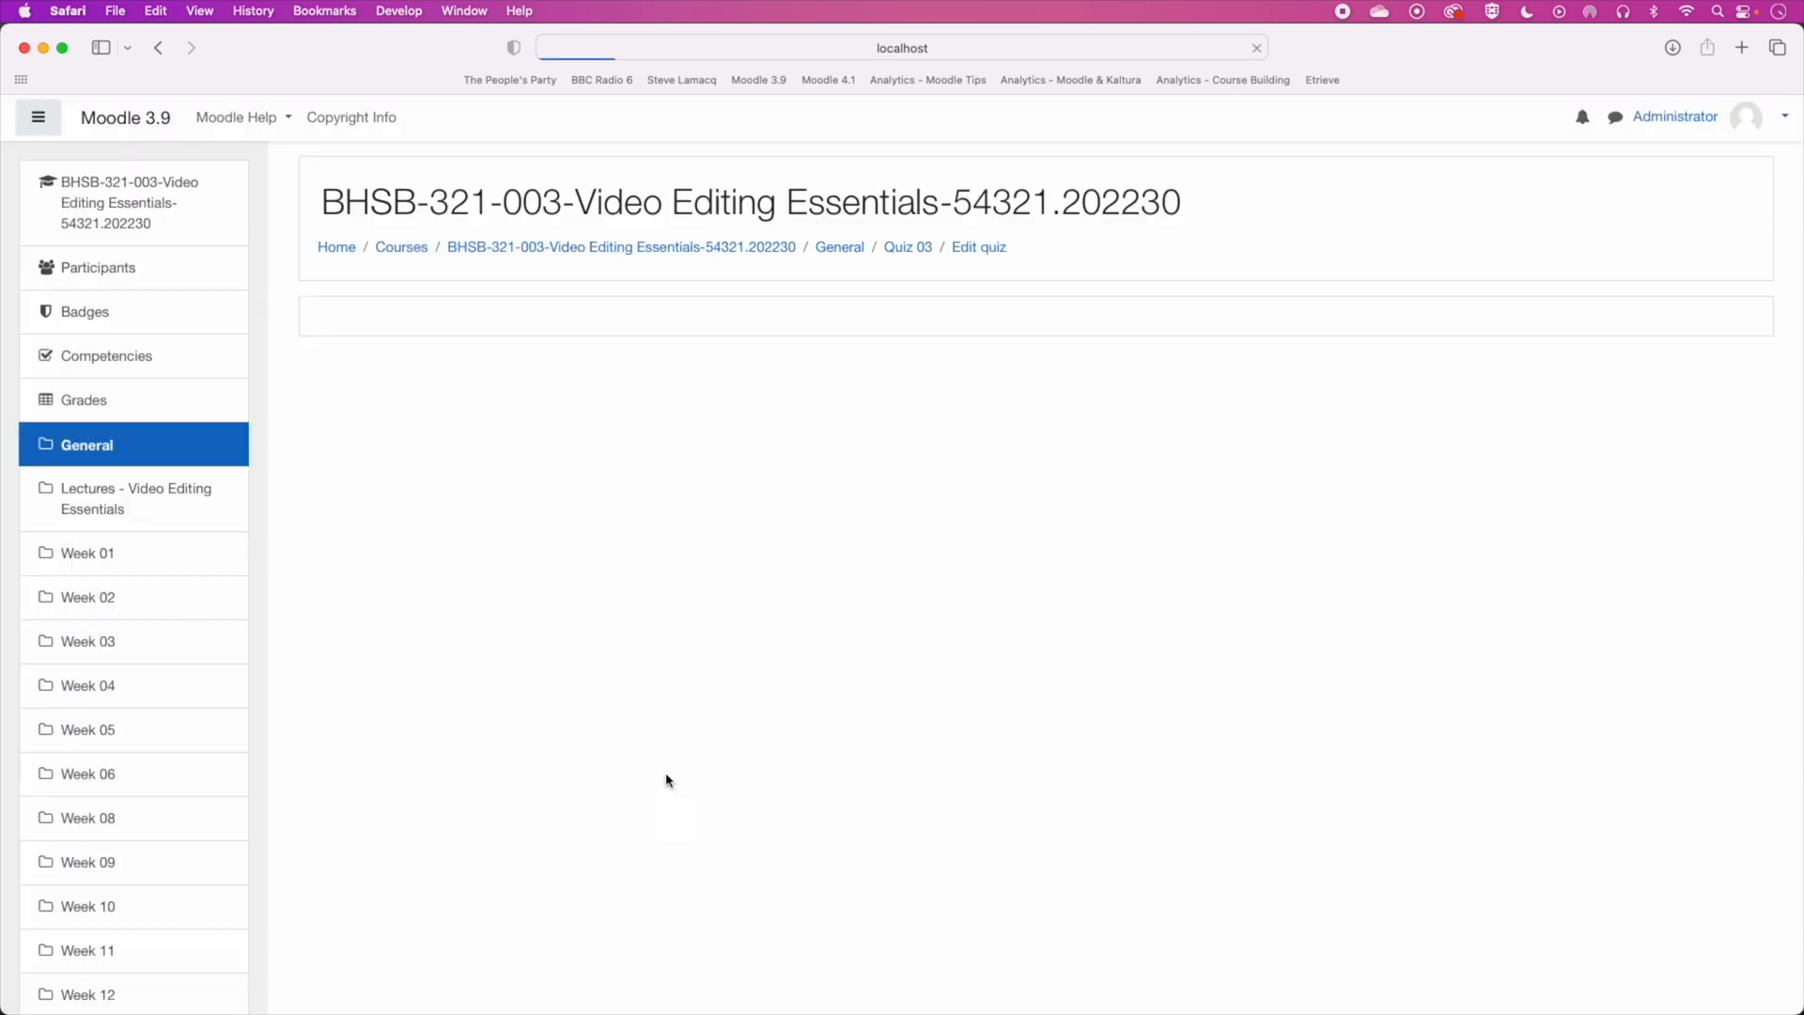
# Step: Look over the questions added to Quiz 03, return to the quiz page and start a preview
pyautogui.scroll(-10, 1259, 434)
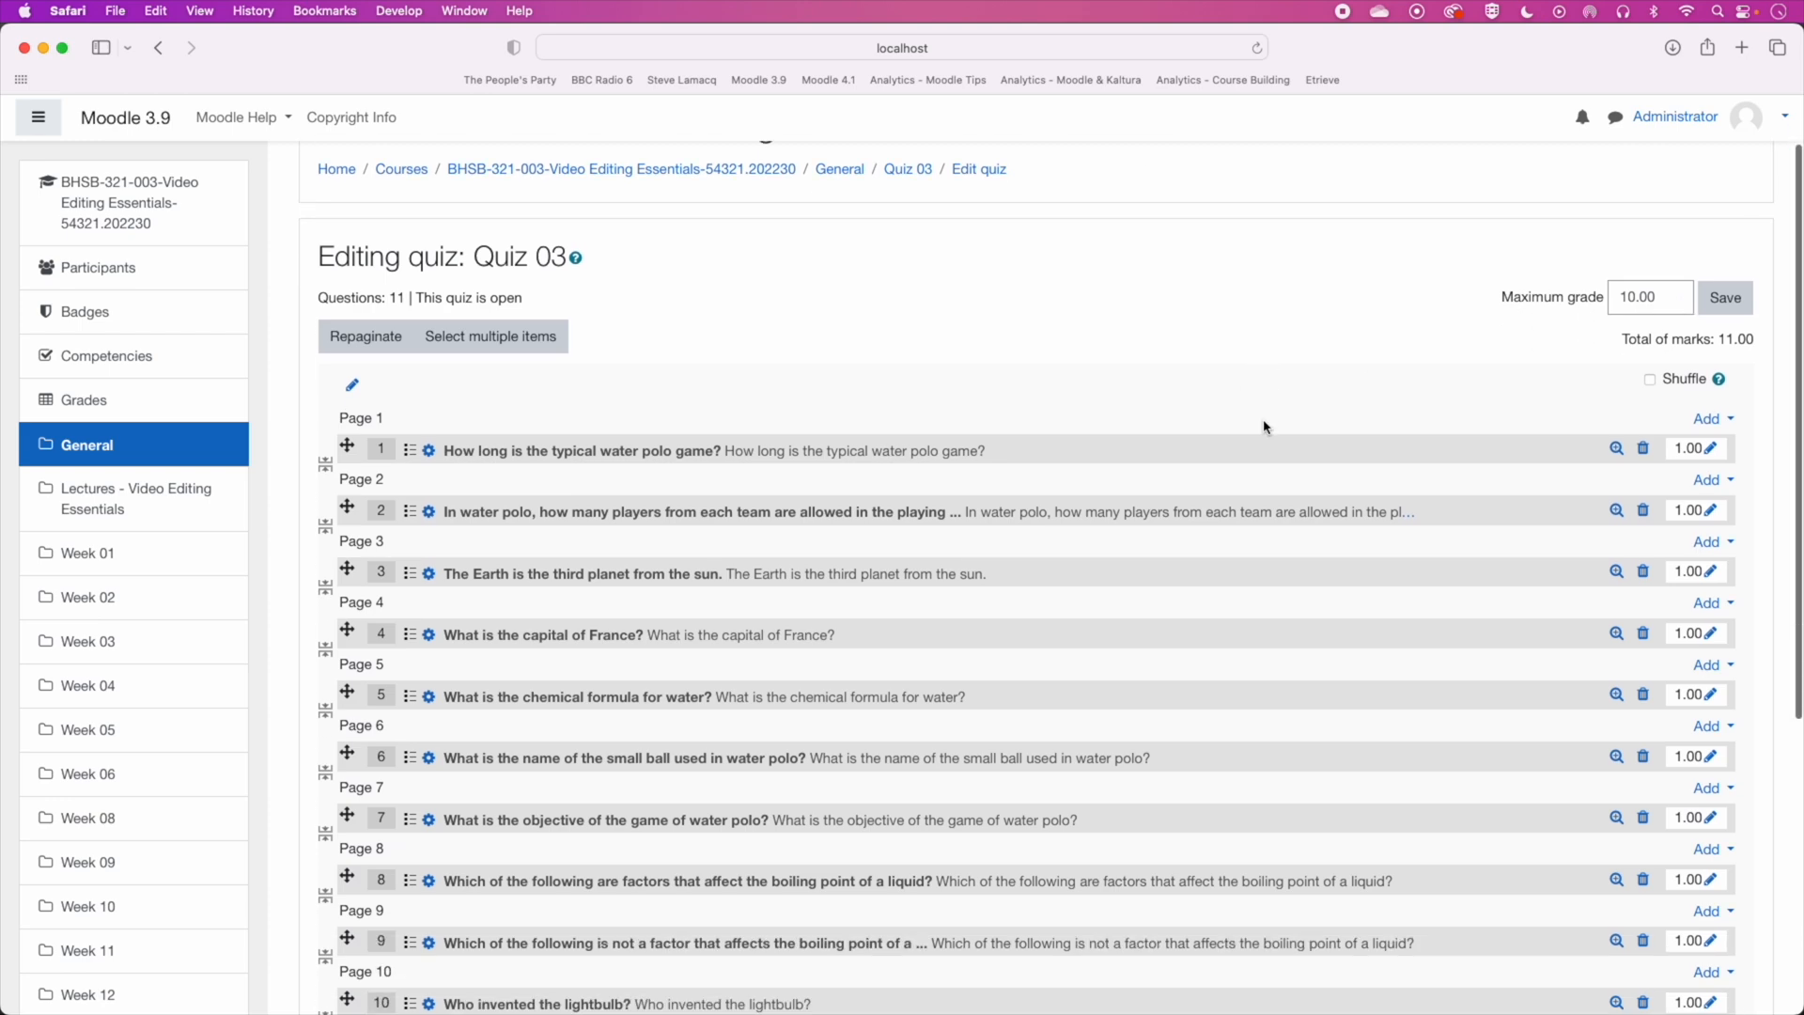
pyautogui.scroll(7, 1262, 427)
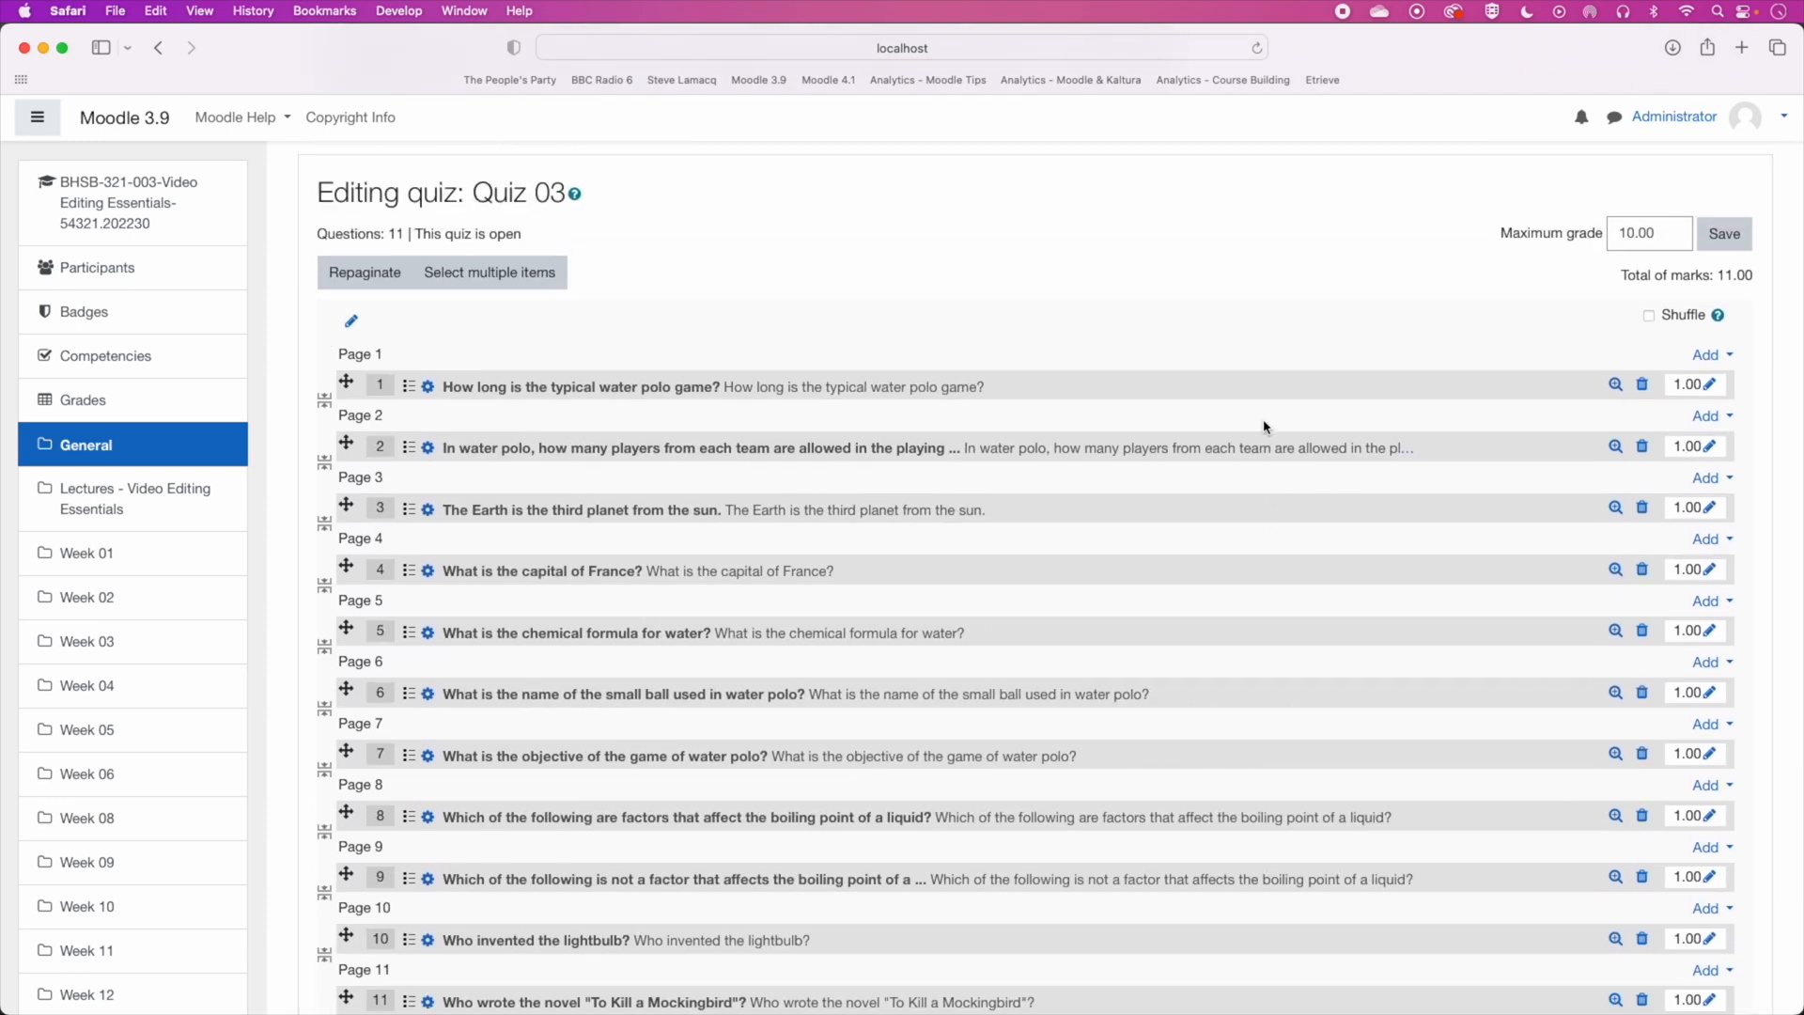
pyautogui.scroll(3, 1260, 423)
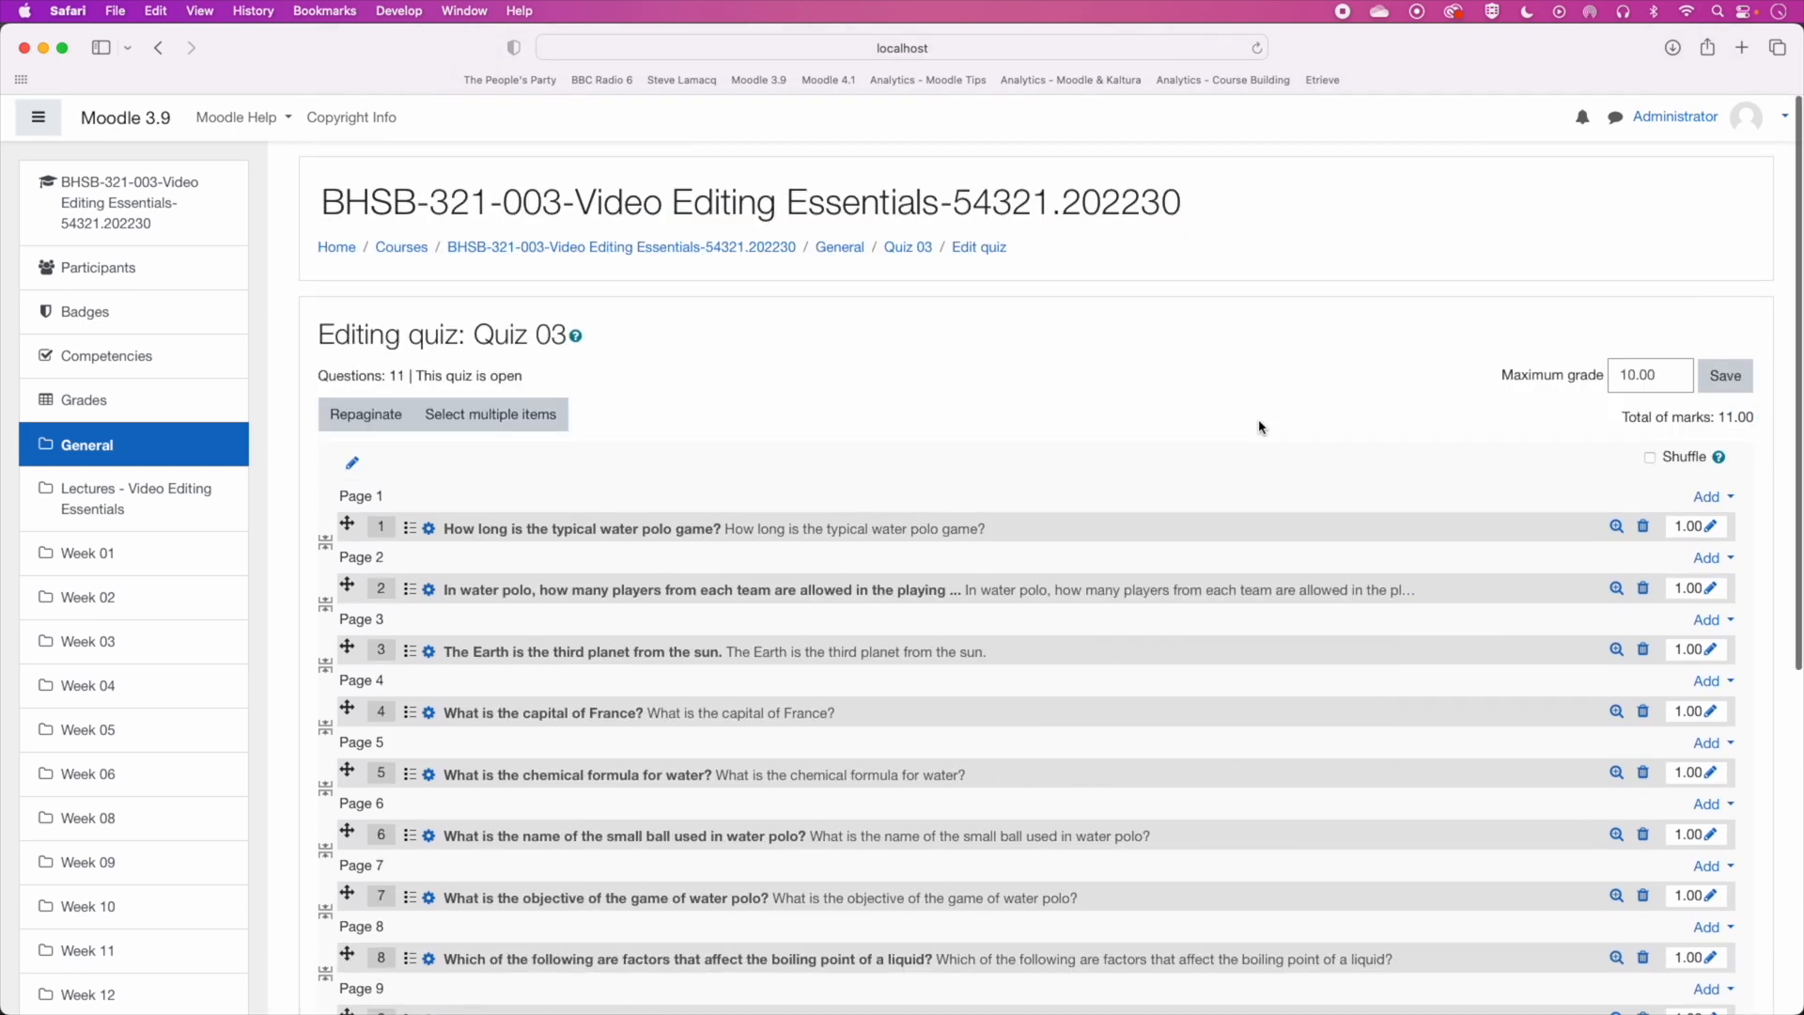
pyautogui.click(910, 249)
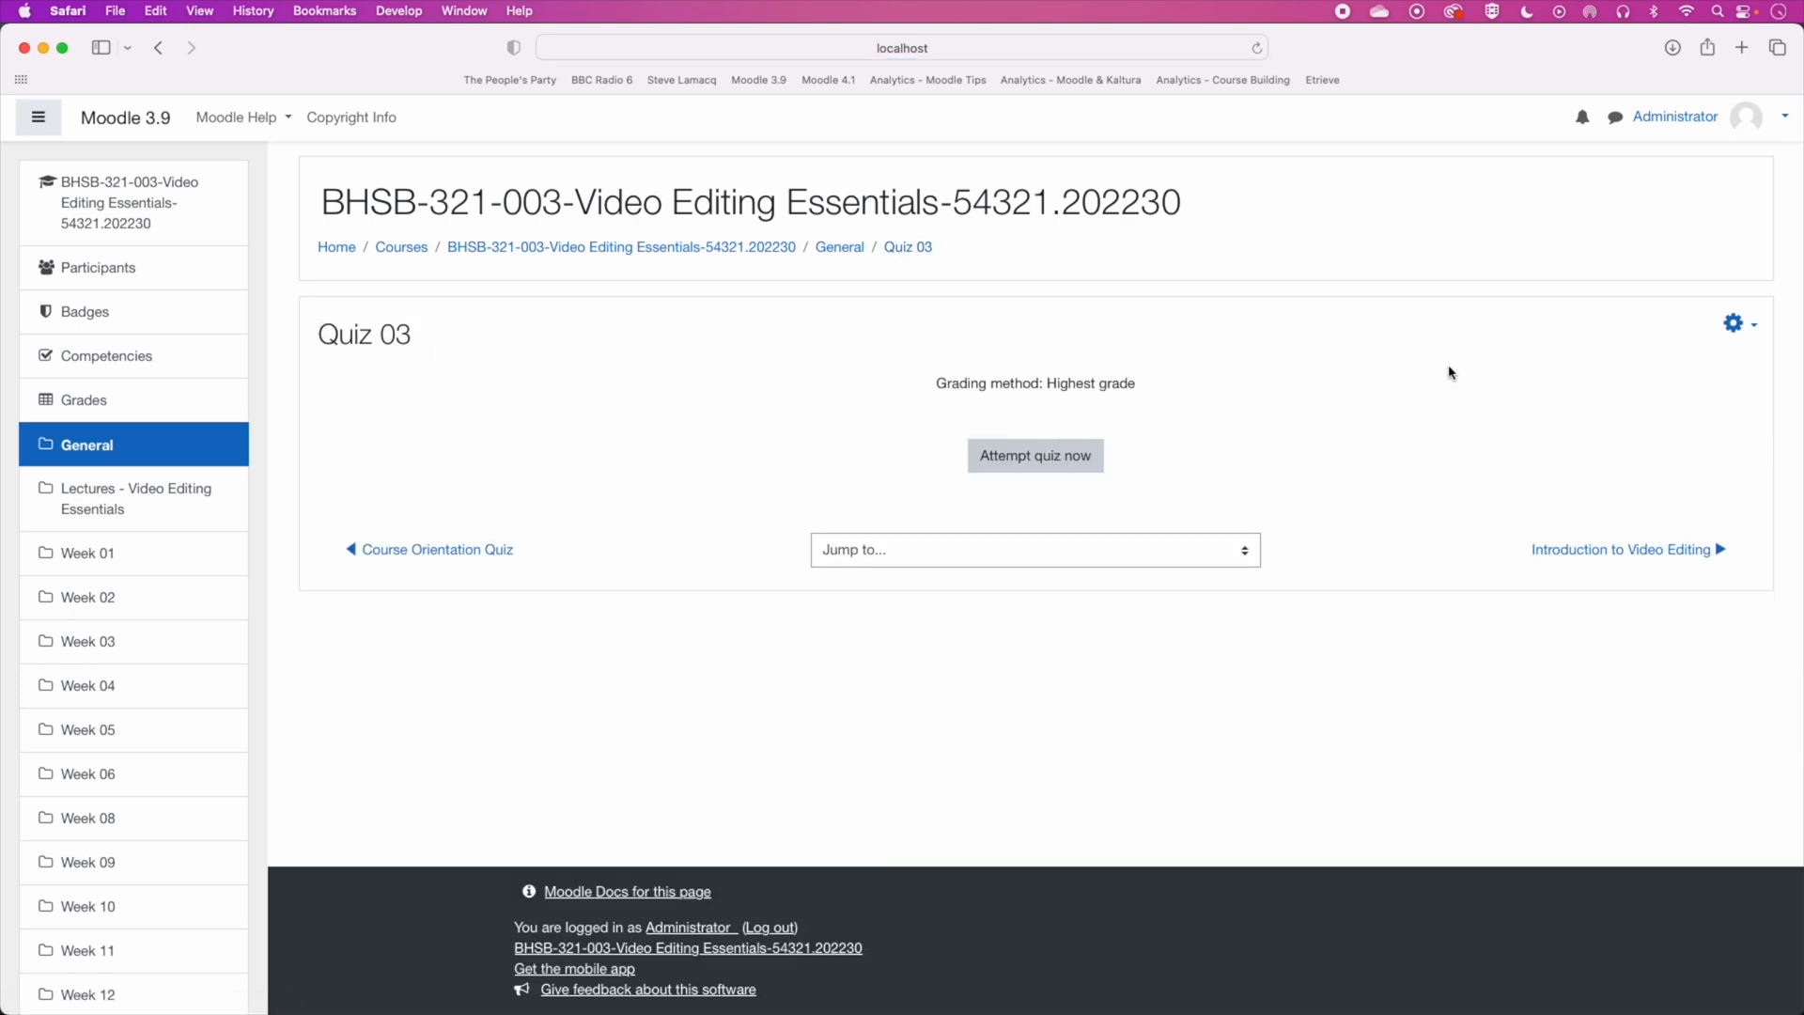
pyautogui.click(1736, 326)
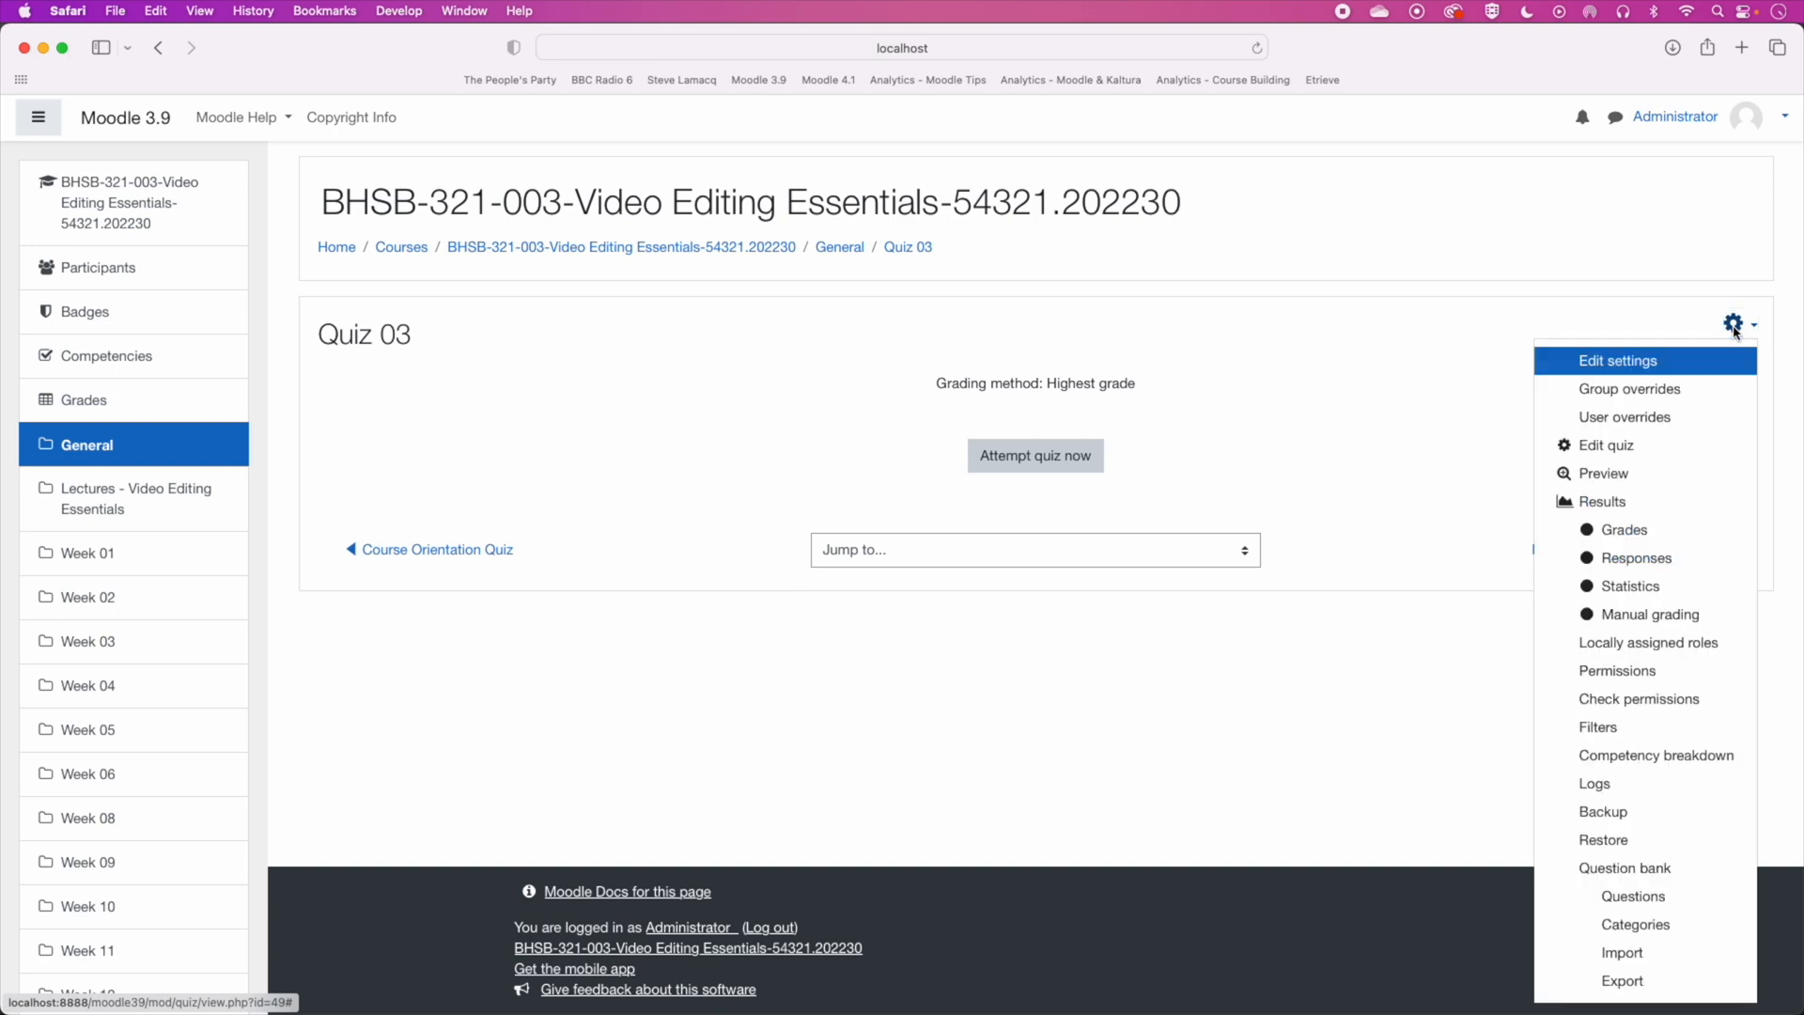
pyautogui.click(1614, 475)
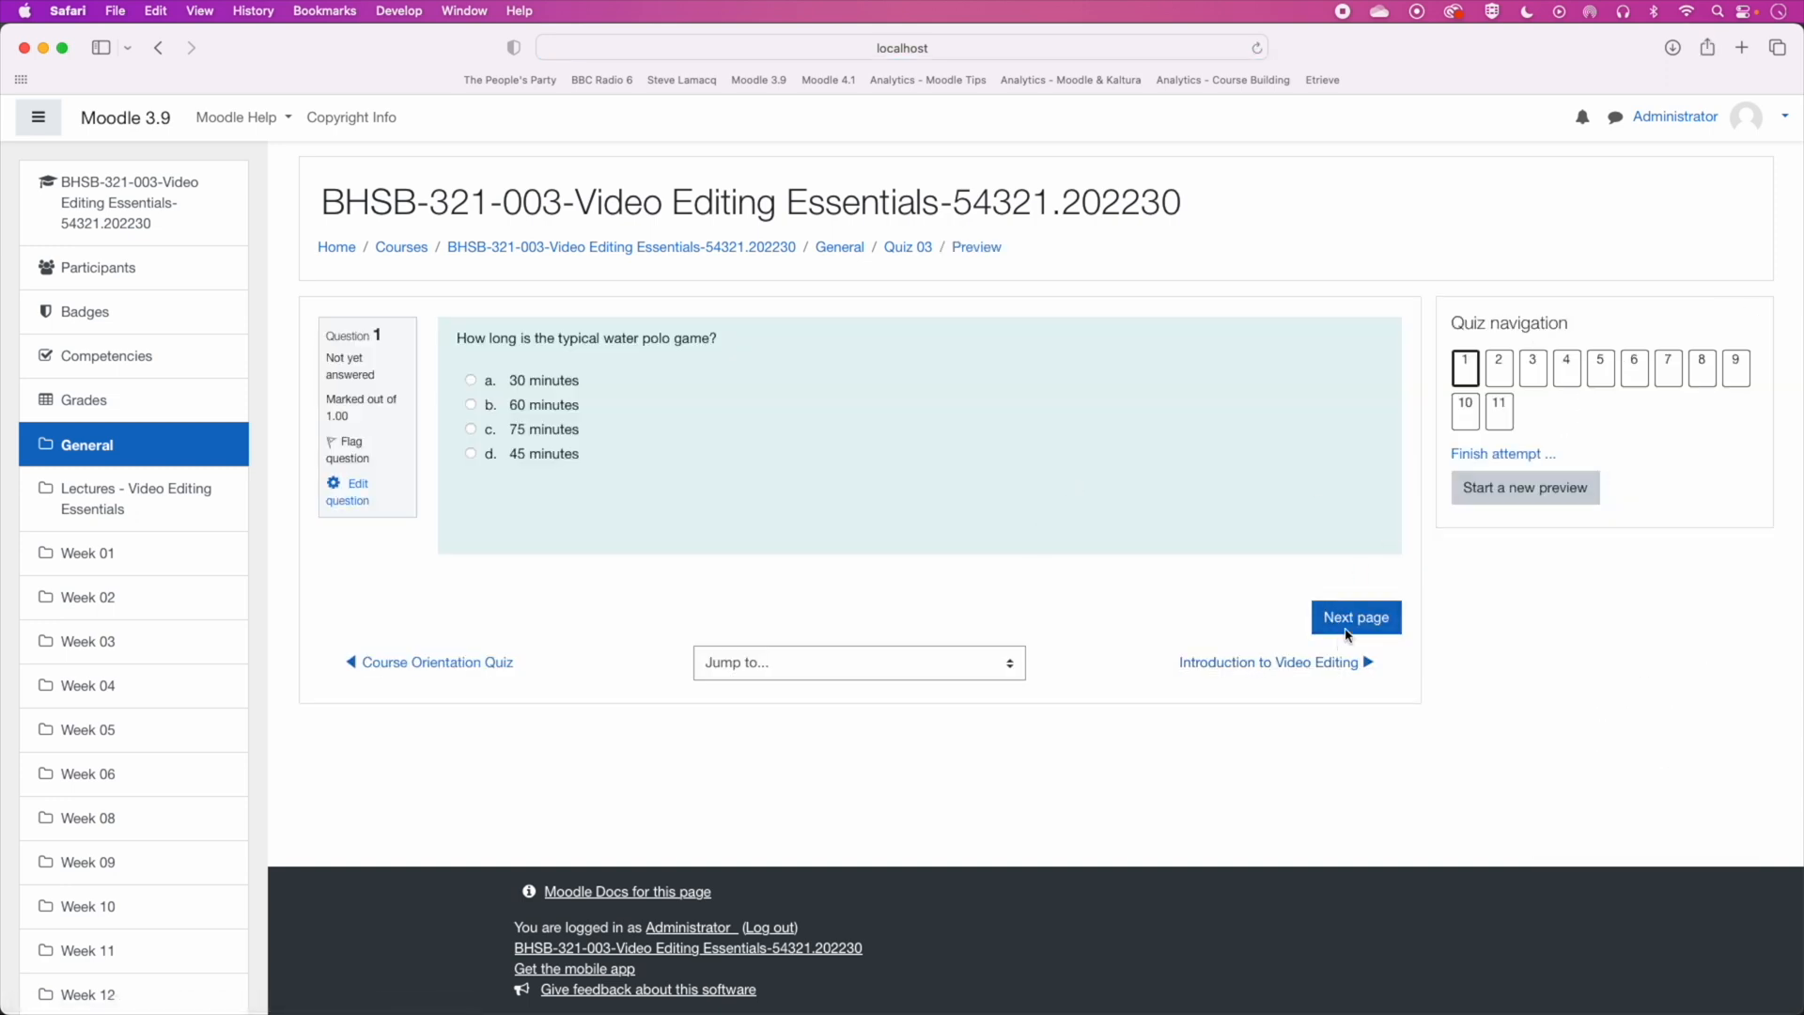
# Step: Page through the first preview questions and jump to questions 11, 10 and 3 to check how they display
pyautogui.click(1354, 627)
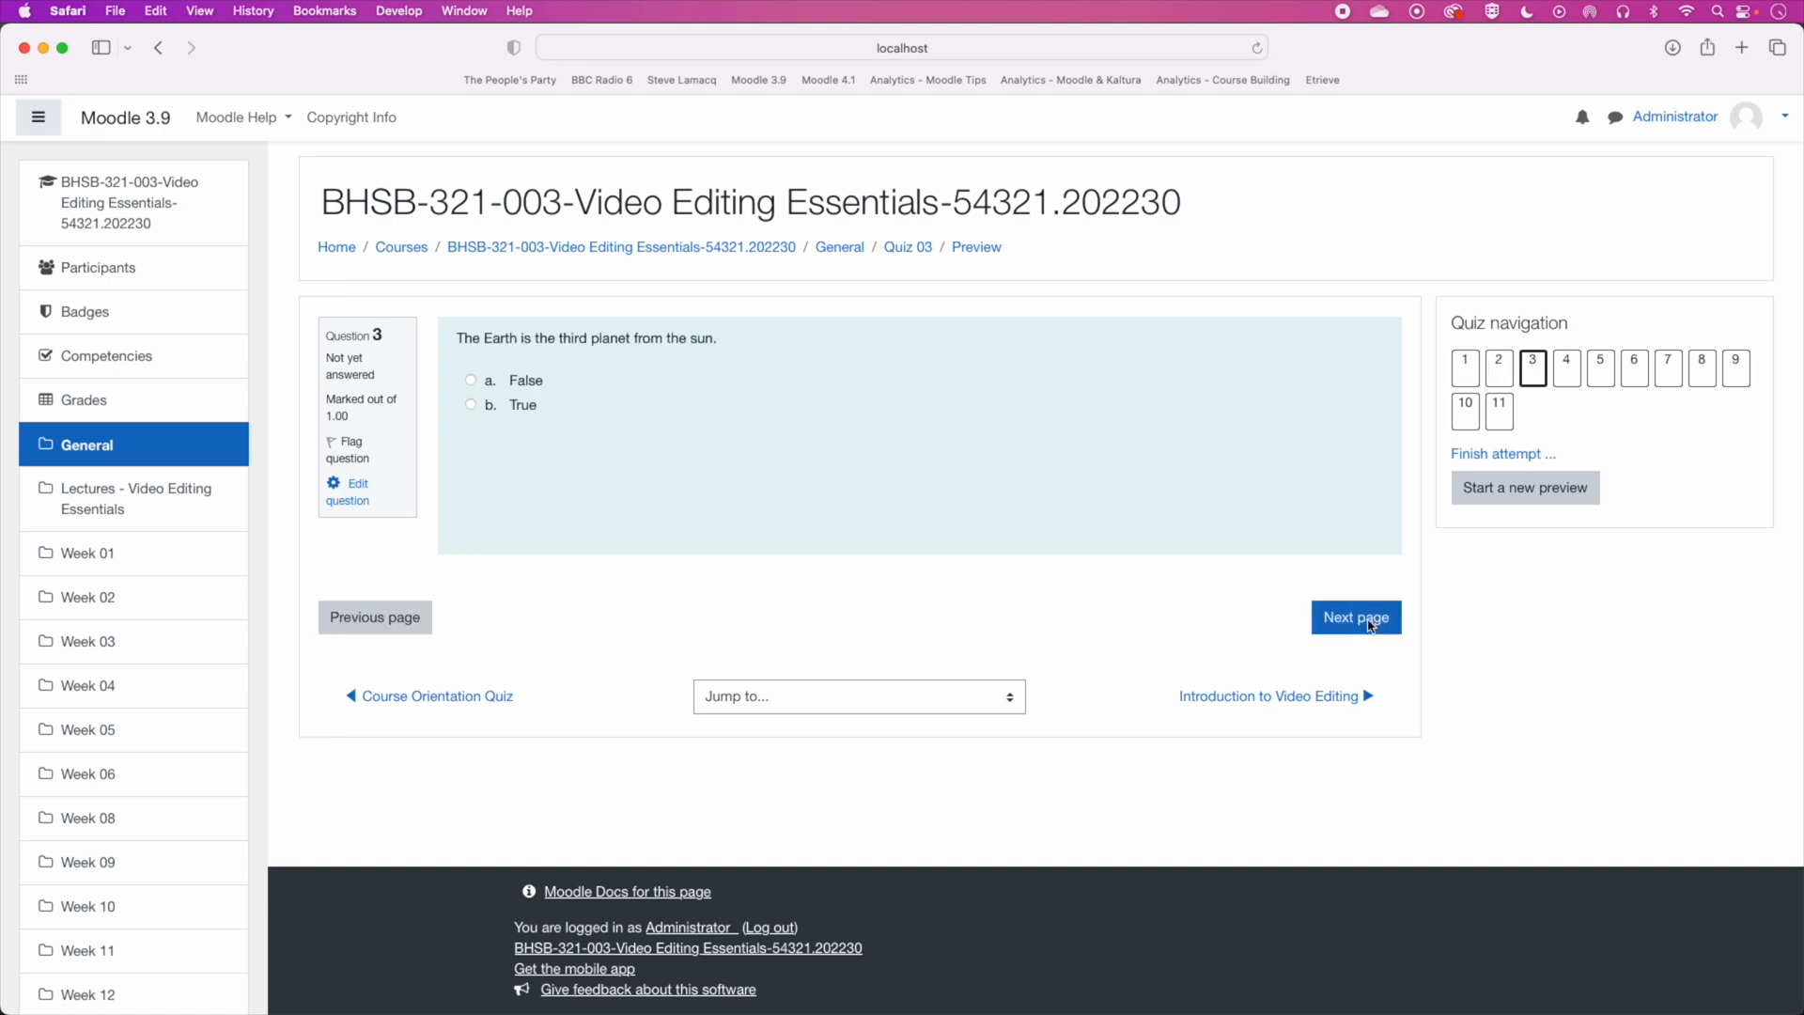
pyautogui.click(1367, 620)
pyautogui.click(1358, 625)
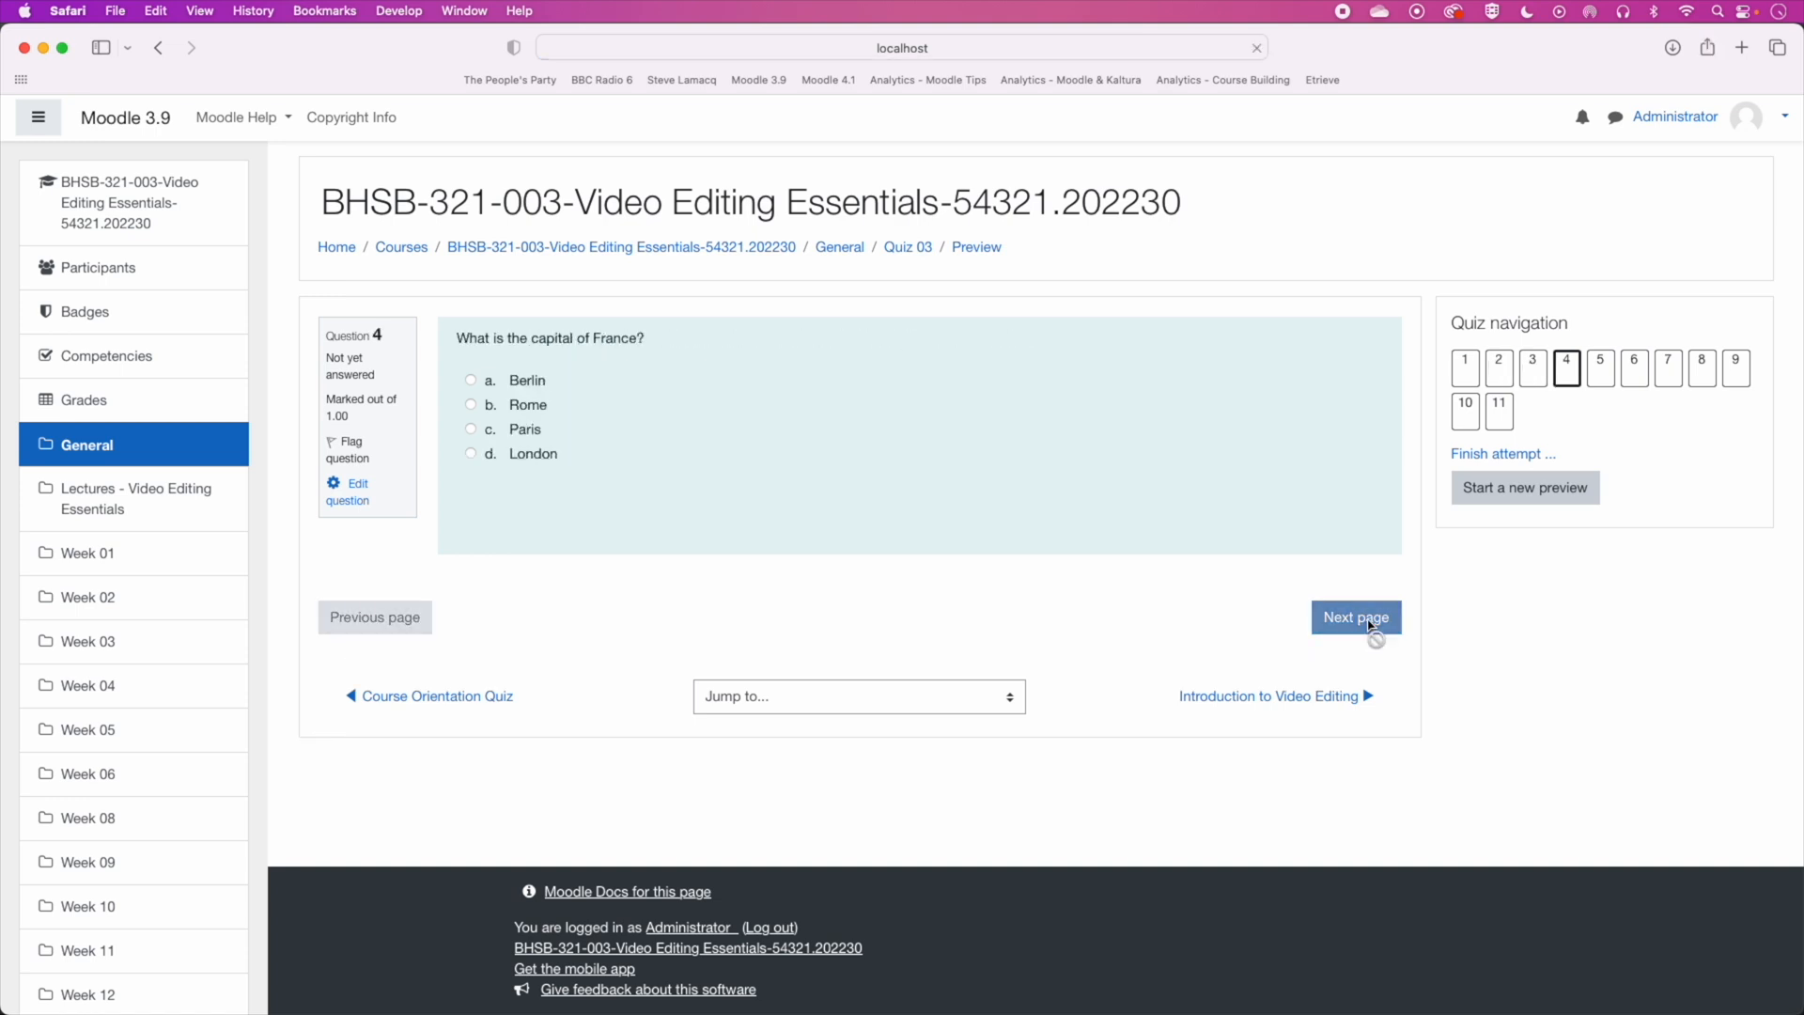
pyautogui.click(1501, 410)
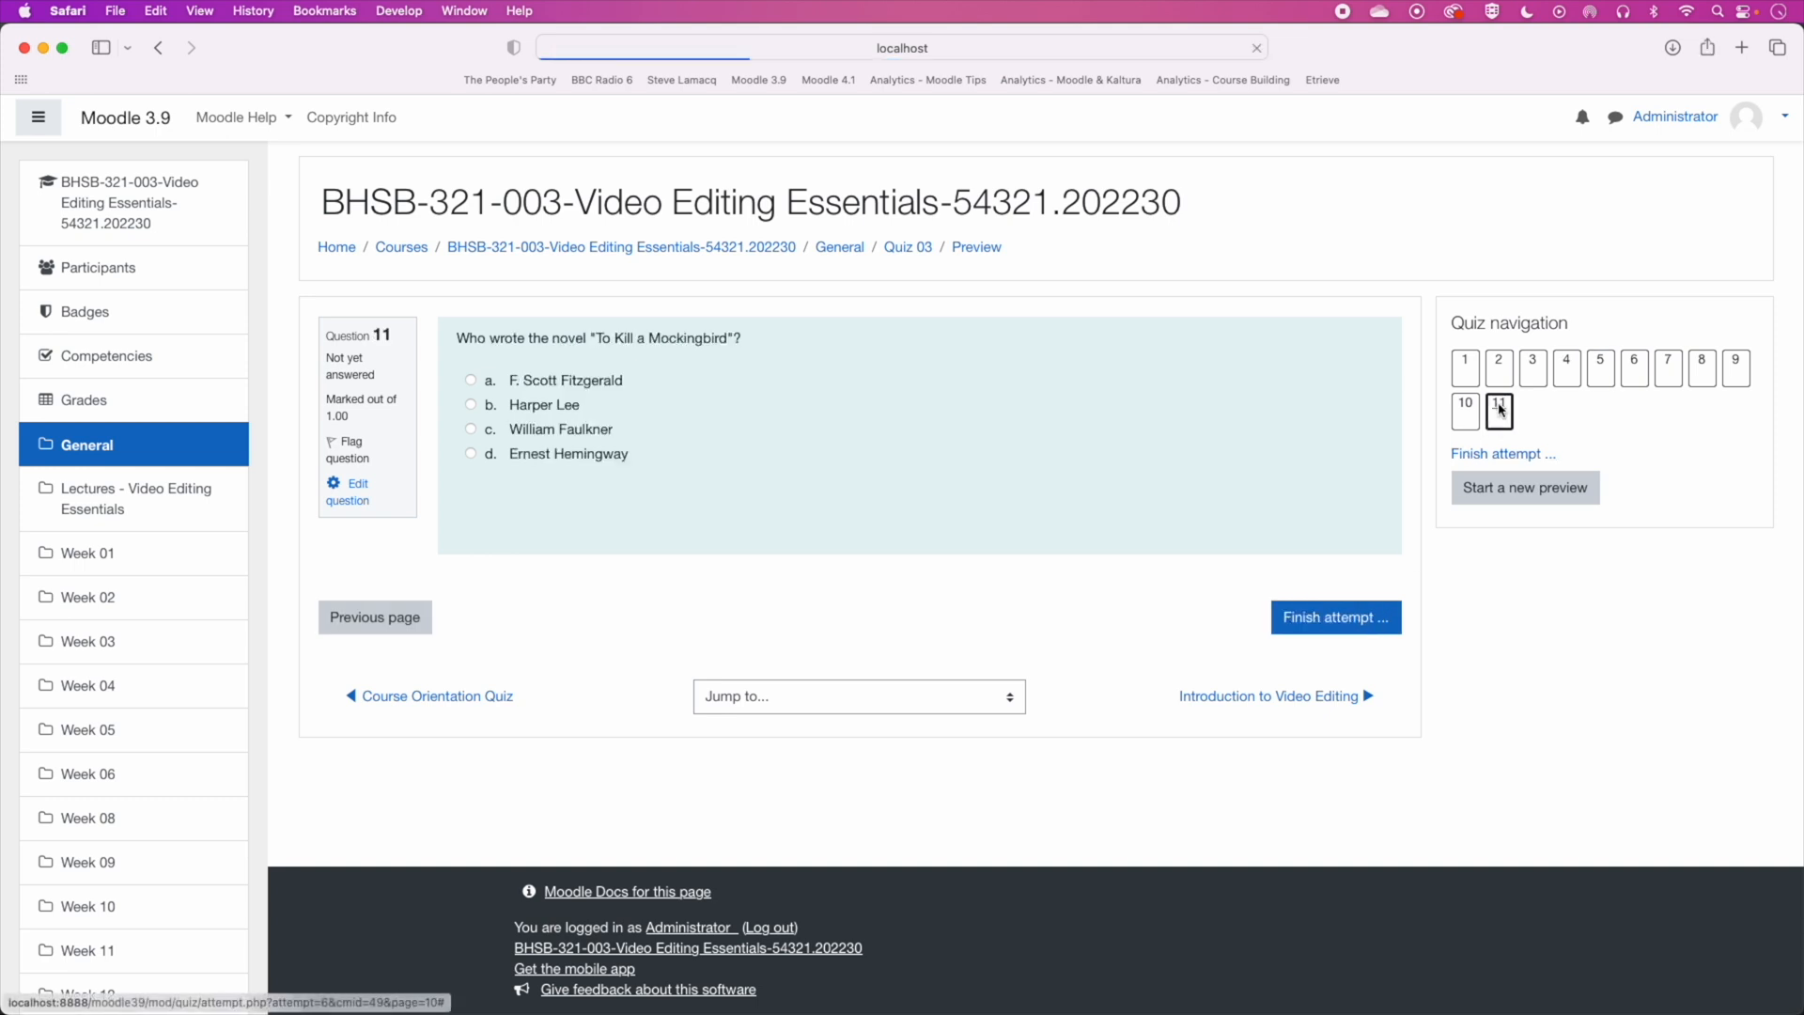
pyautogui.click(1467, 410)
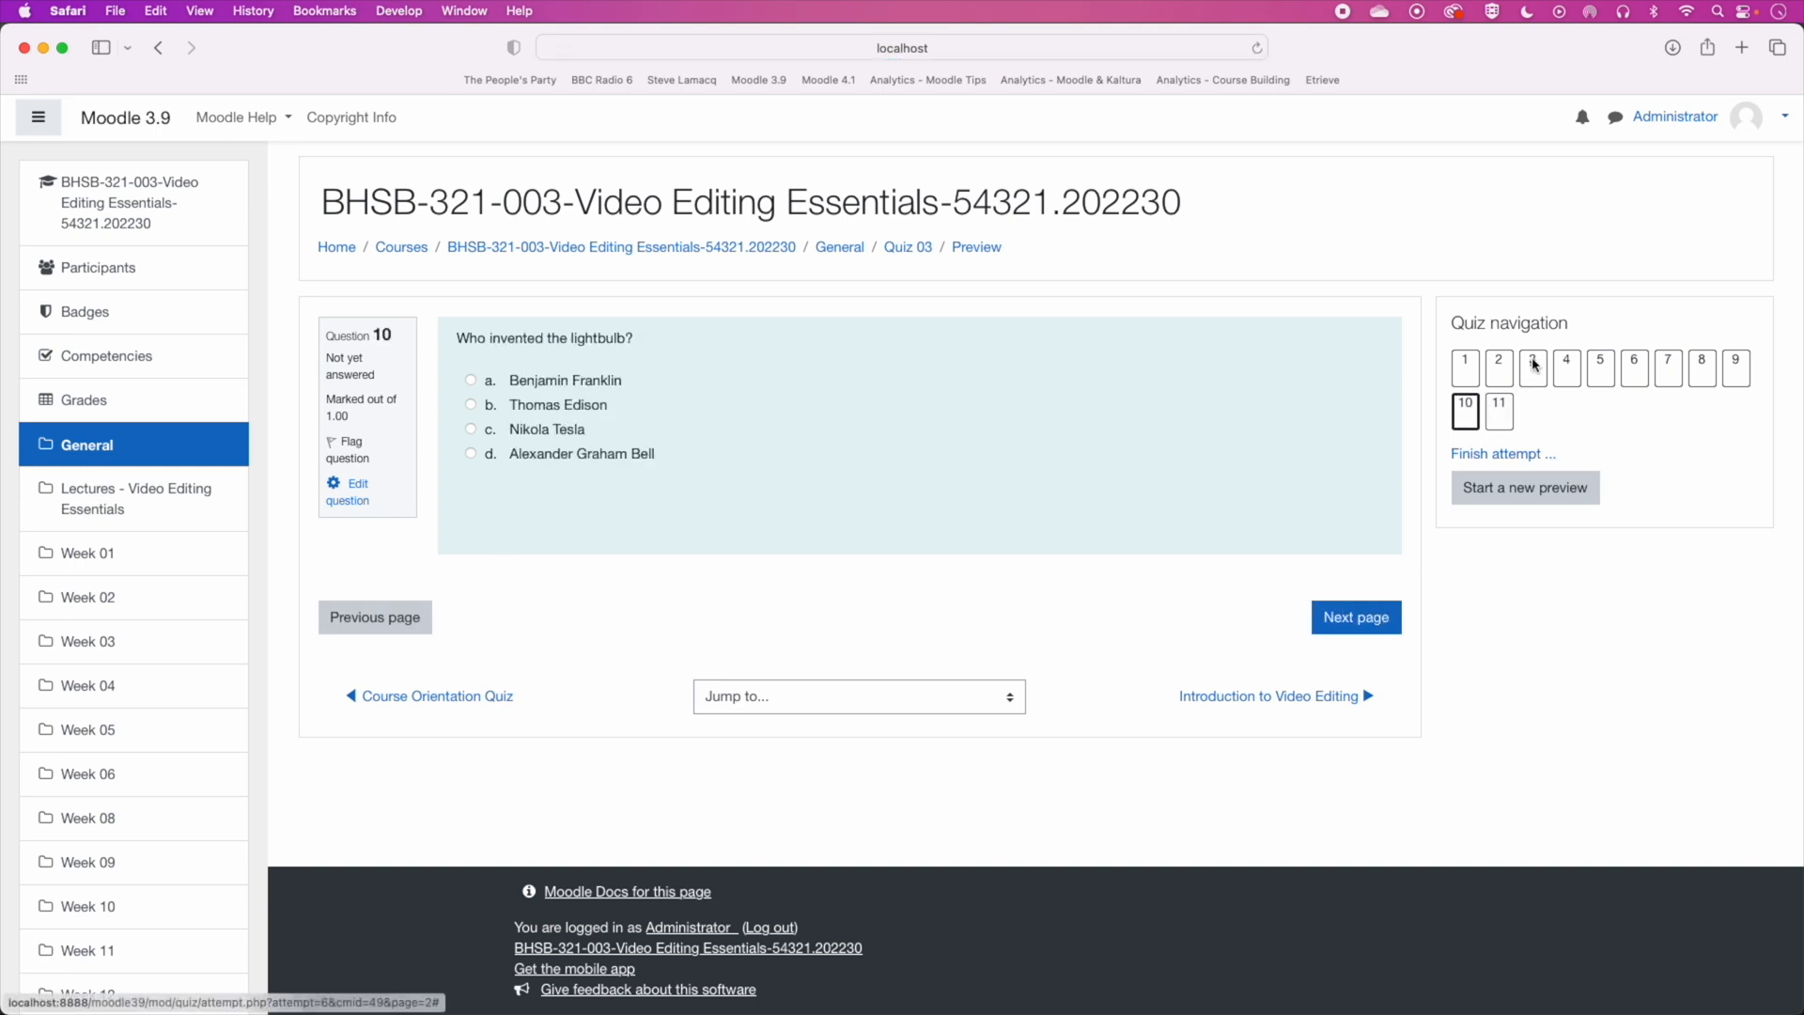
pyautogui.click(1534, 367)
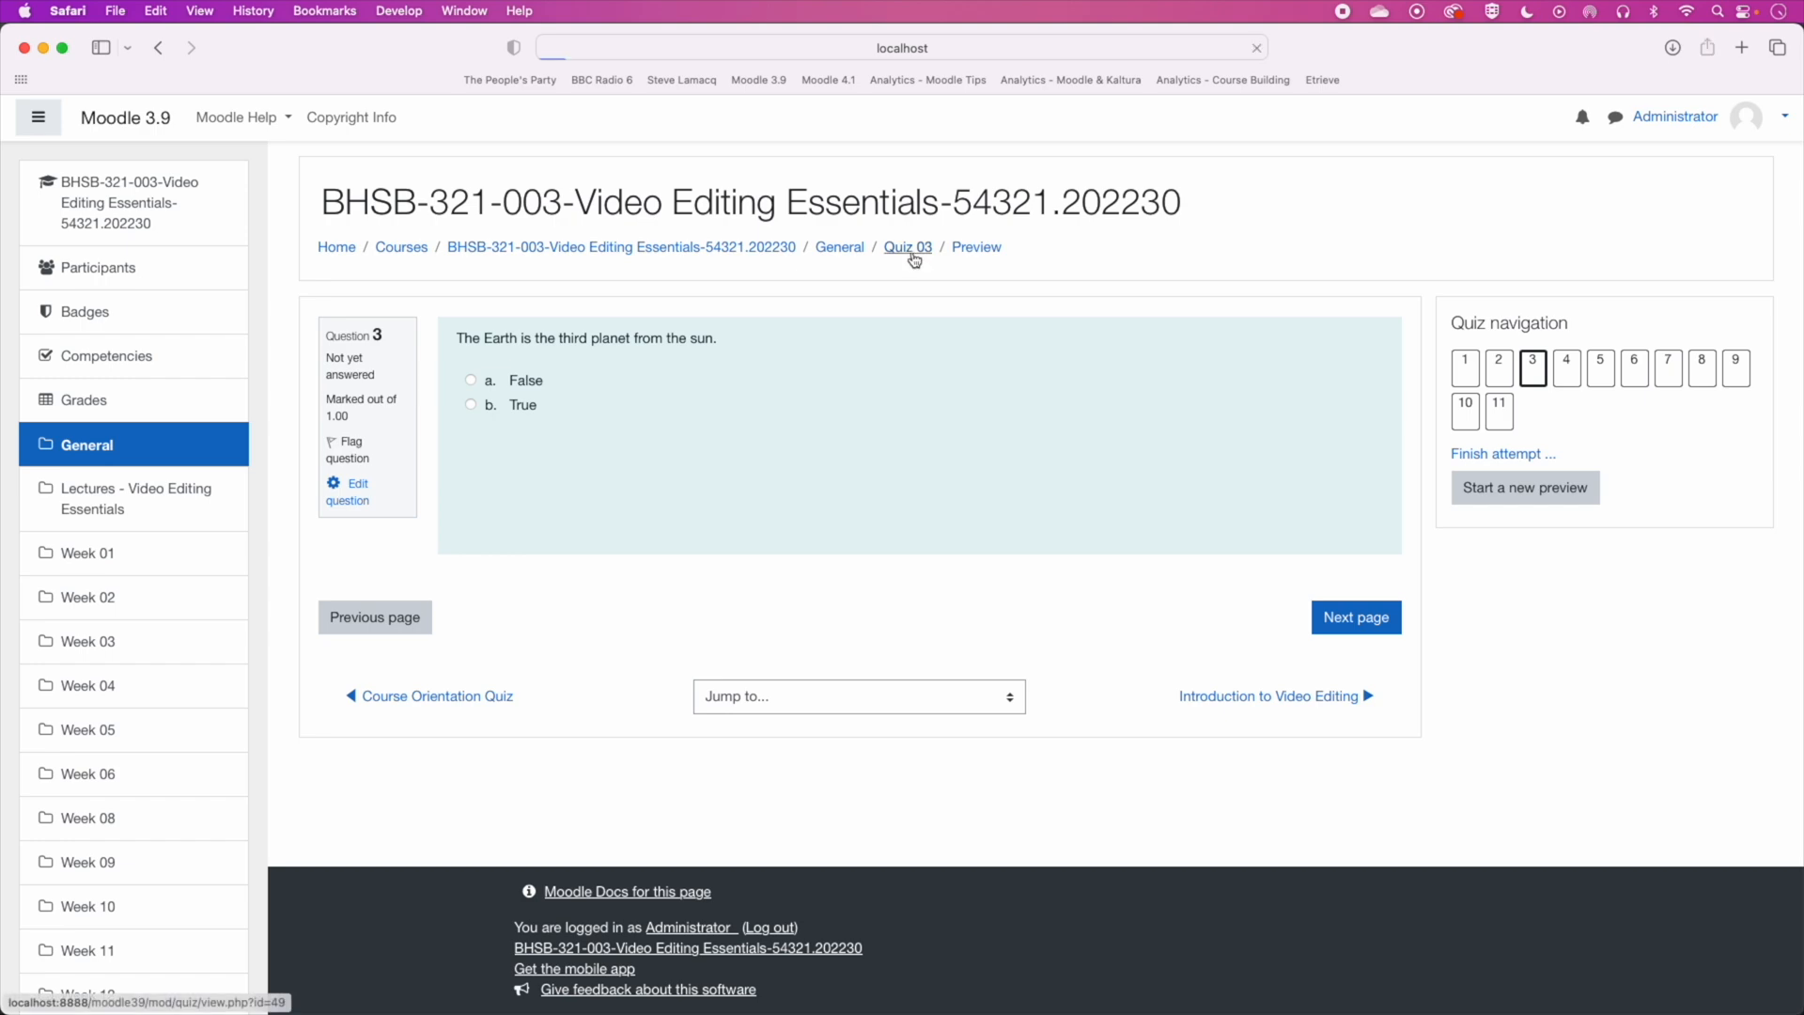
# Step: Return to Quiz 03, open its settings and expand the Timing and Grade sections
pyautogui.click(910, 248)
pyautogui.click(1734, 325)
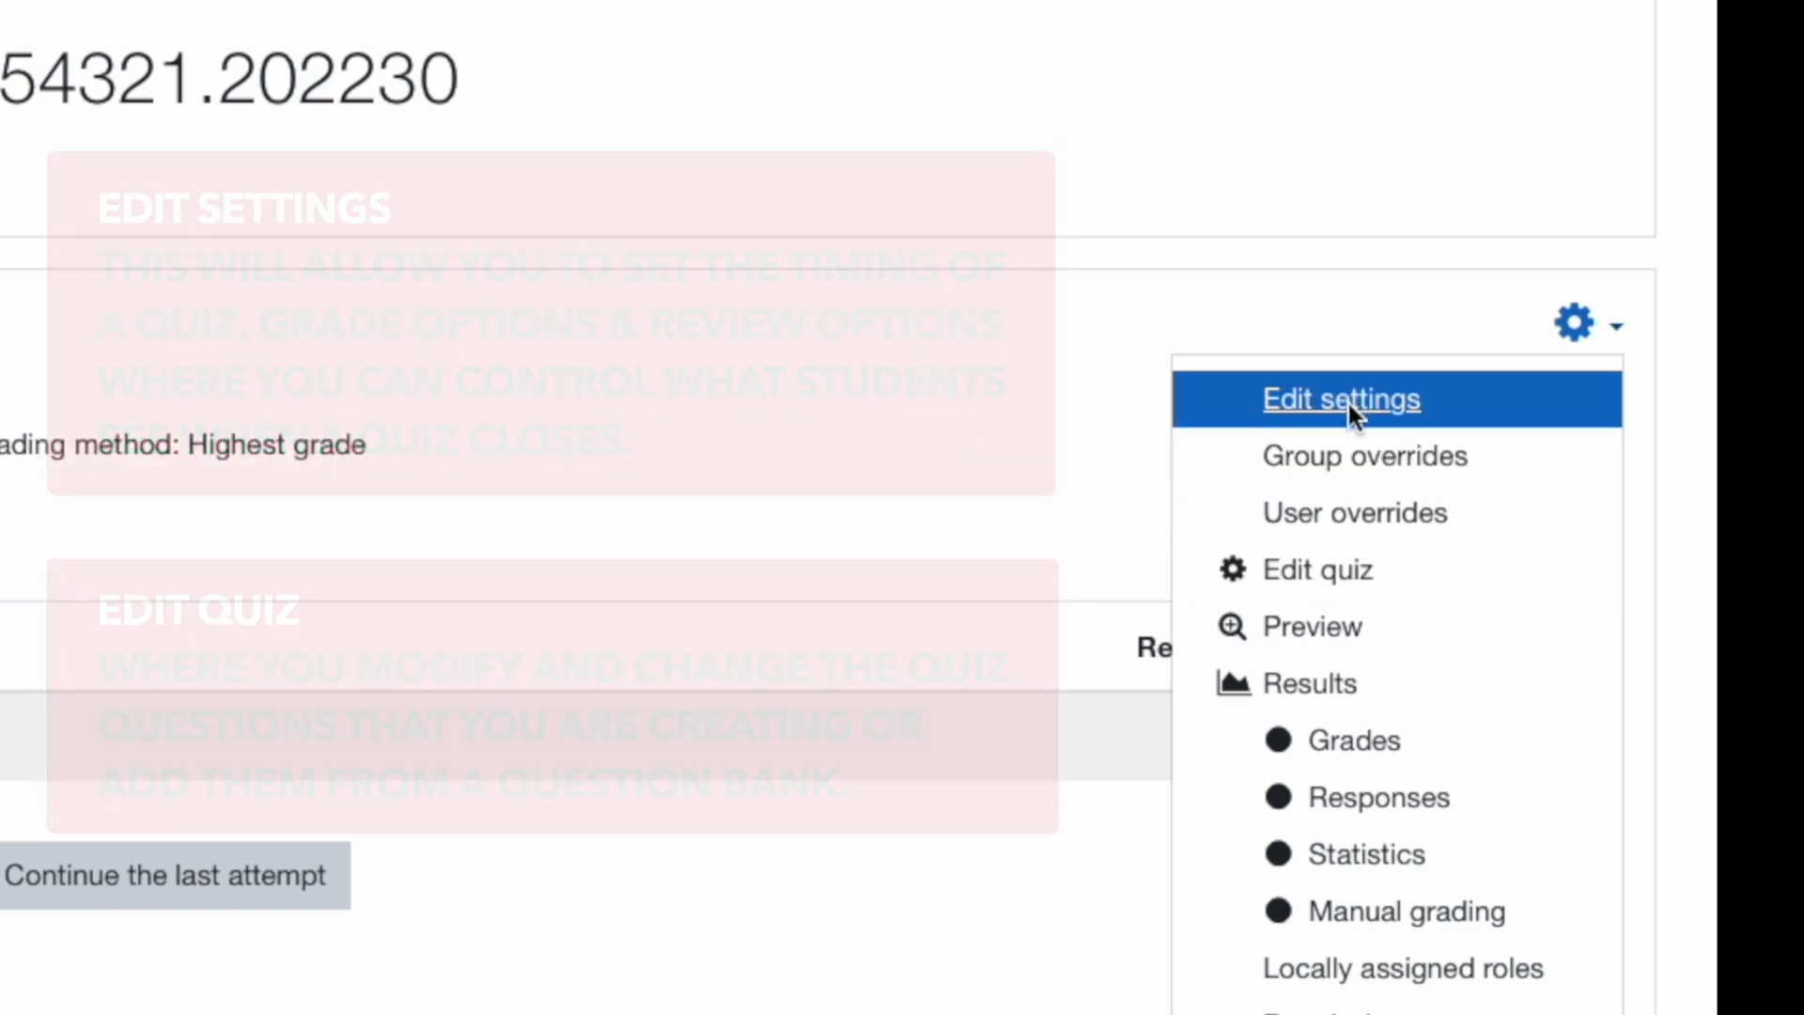
pyautogui.click(1348, 400)
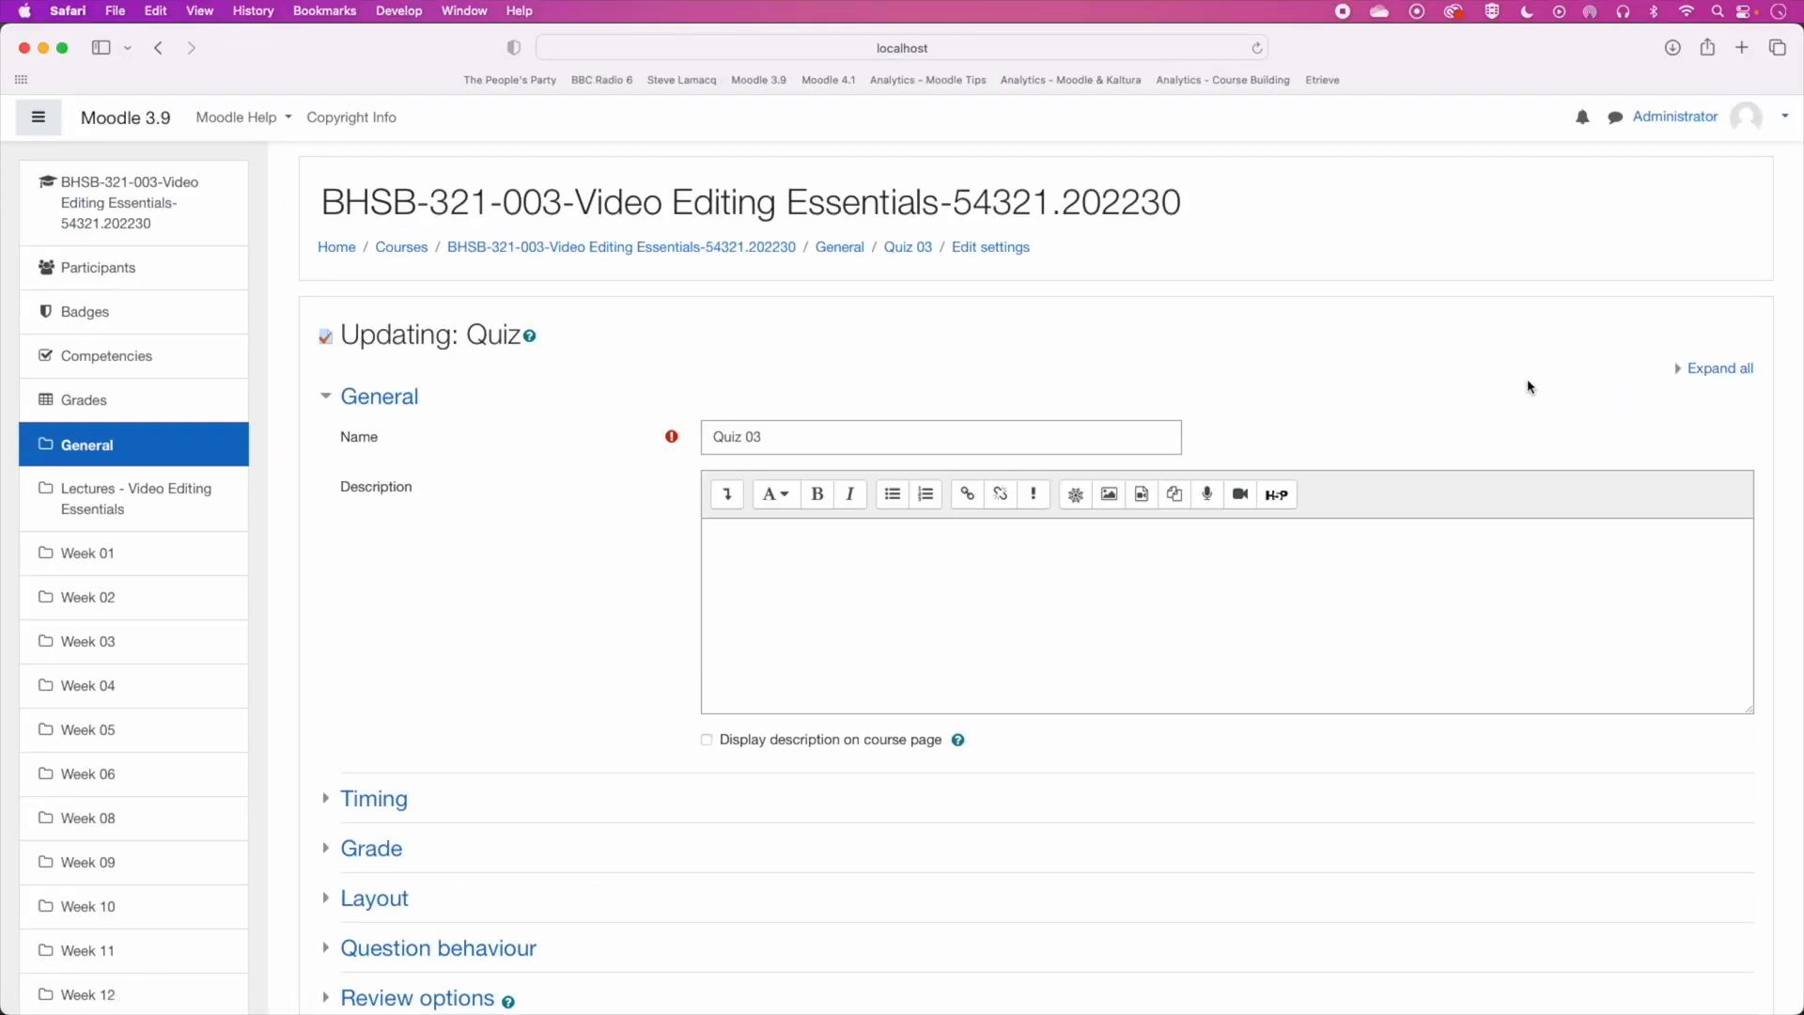
pyautogui.scroll(-5, 597, 560)
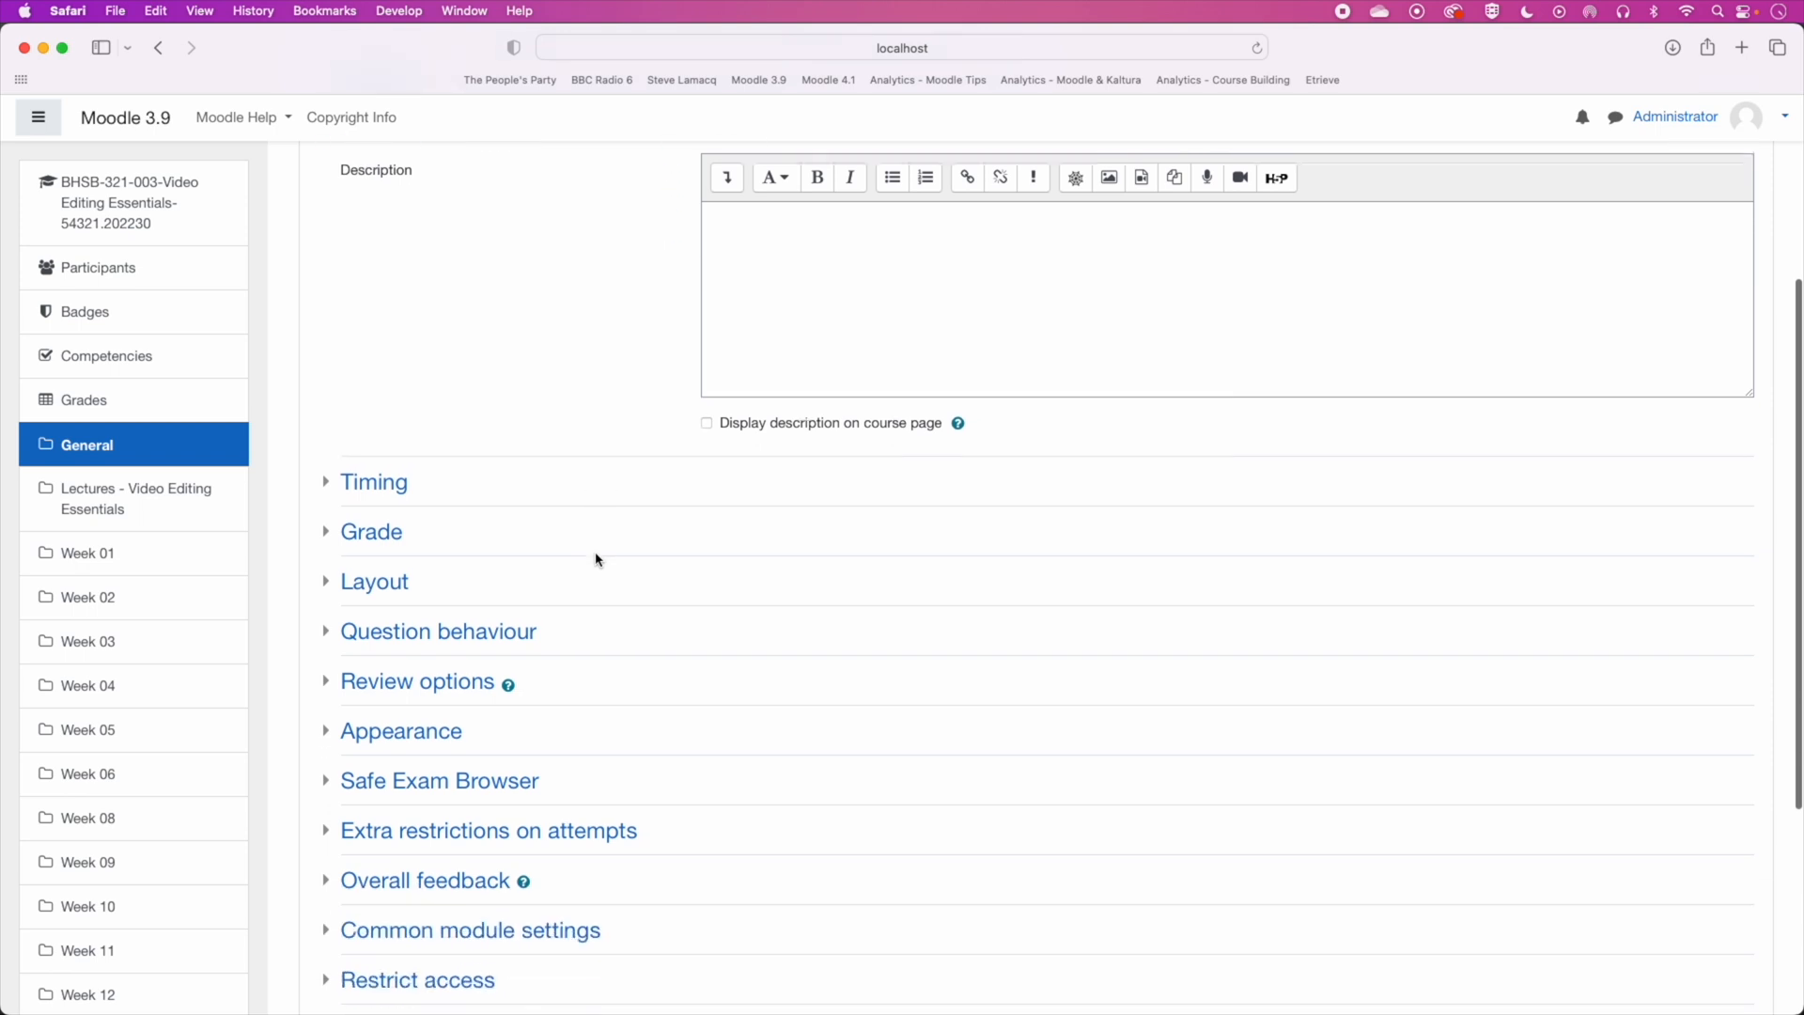
pyautogui.scroll(-3, 597, 560)
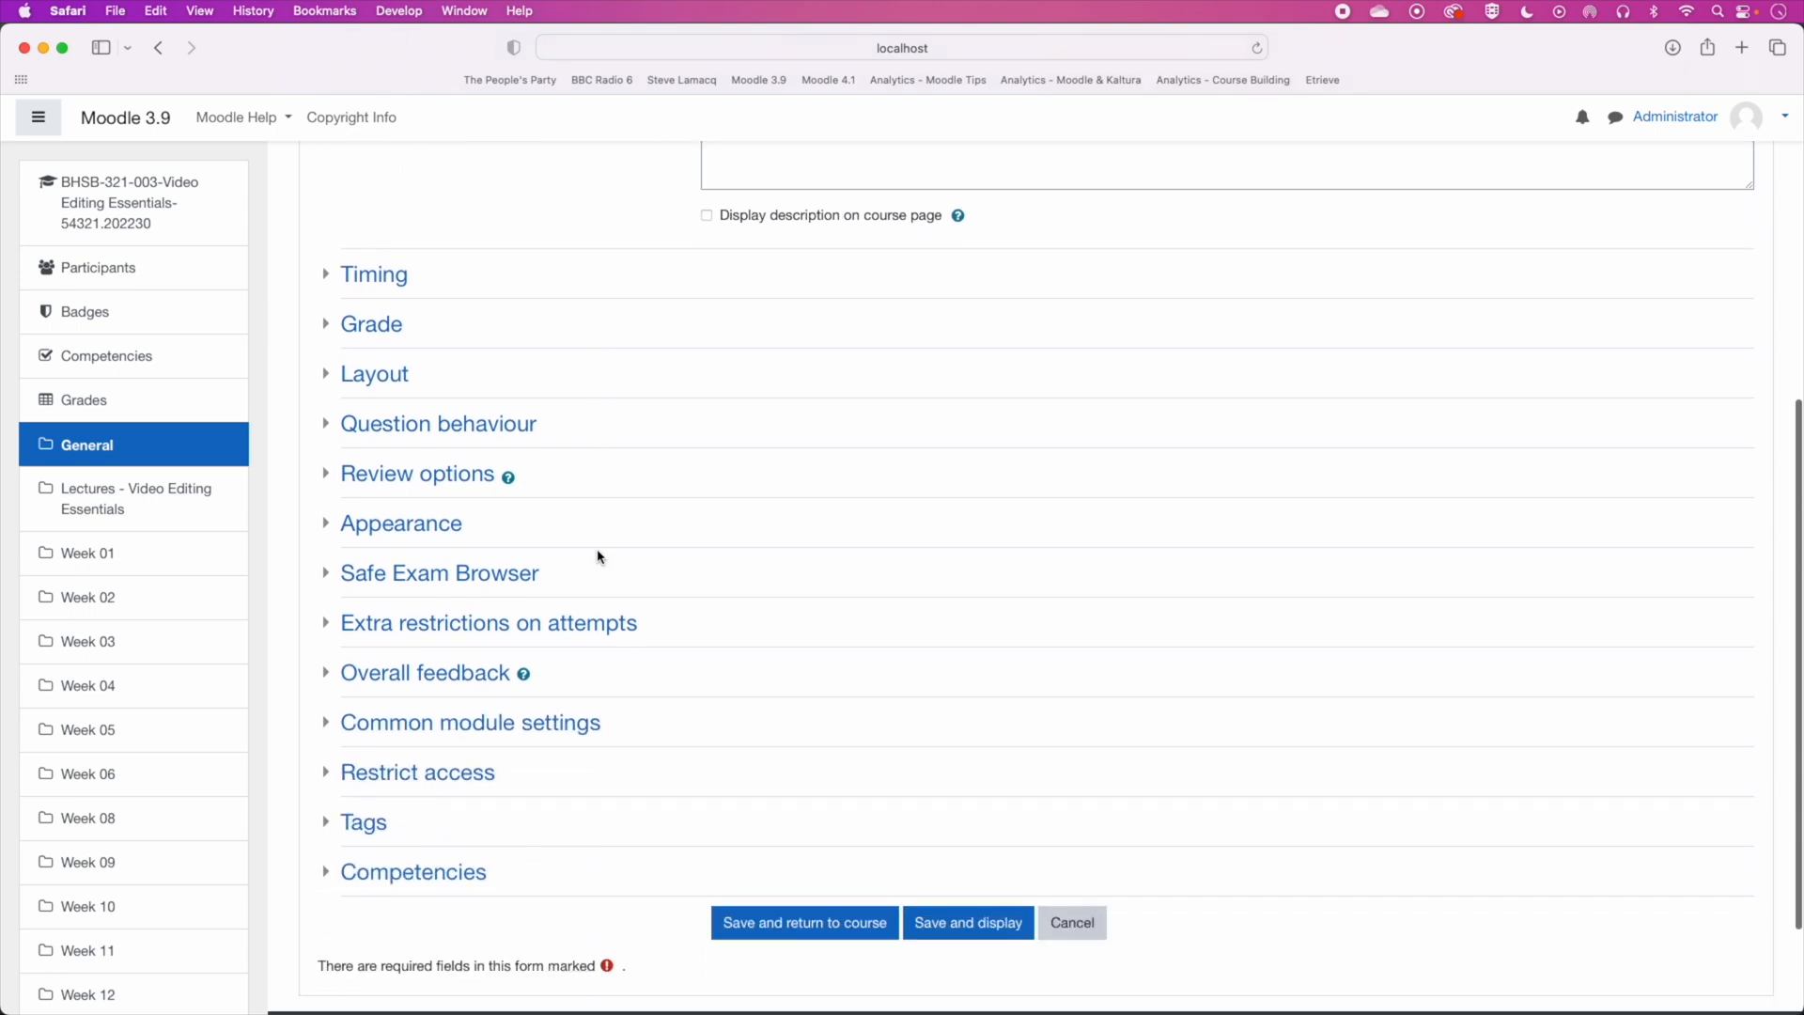
pyautogui.click(328, 276)
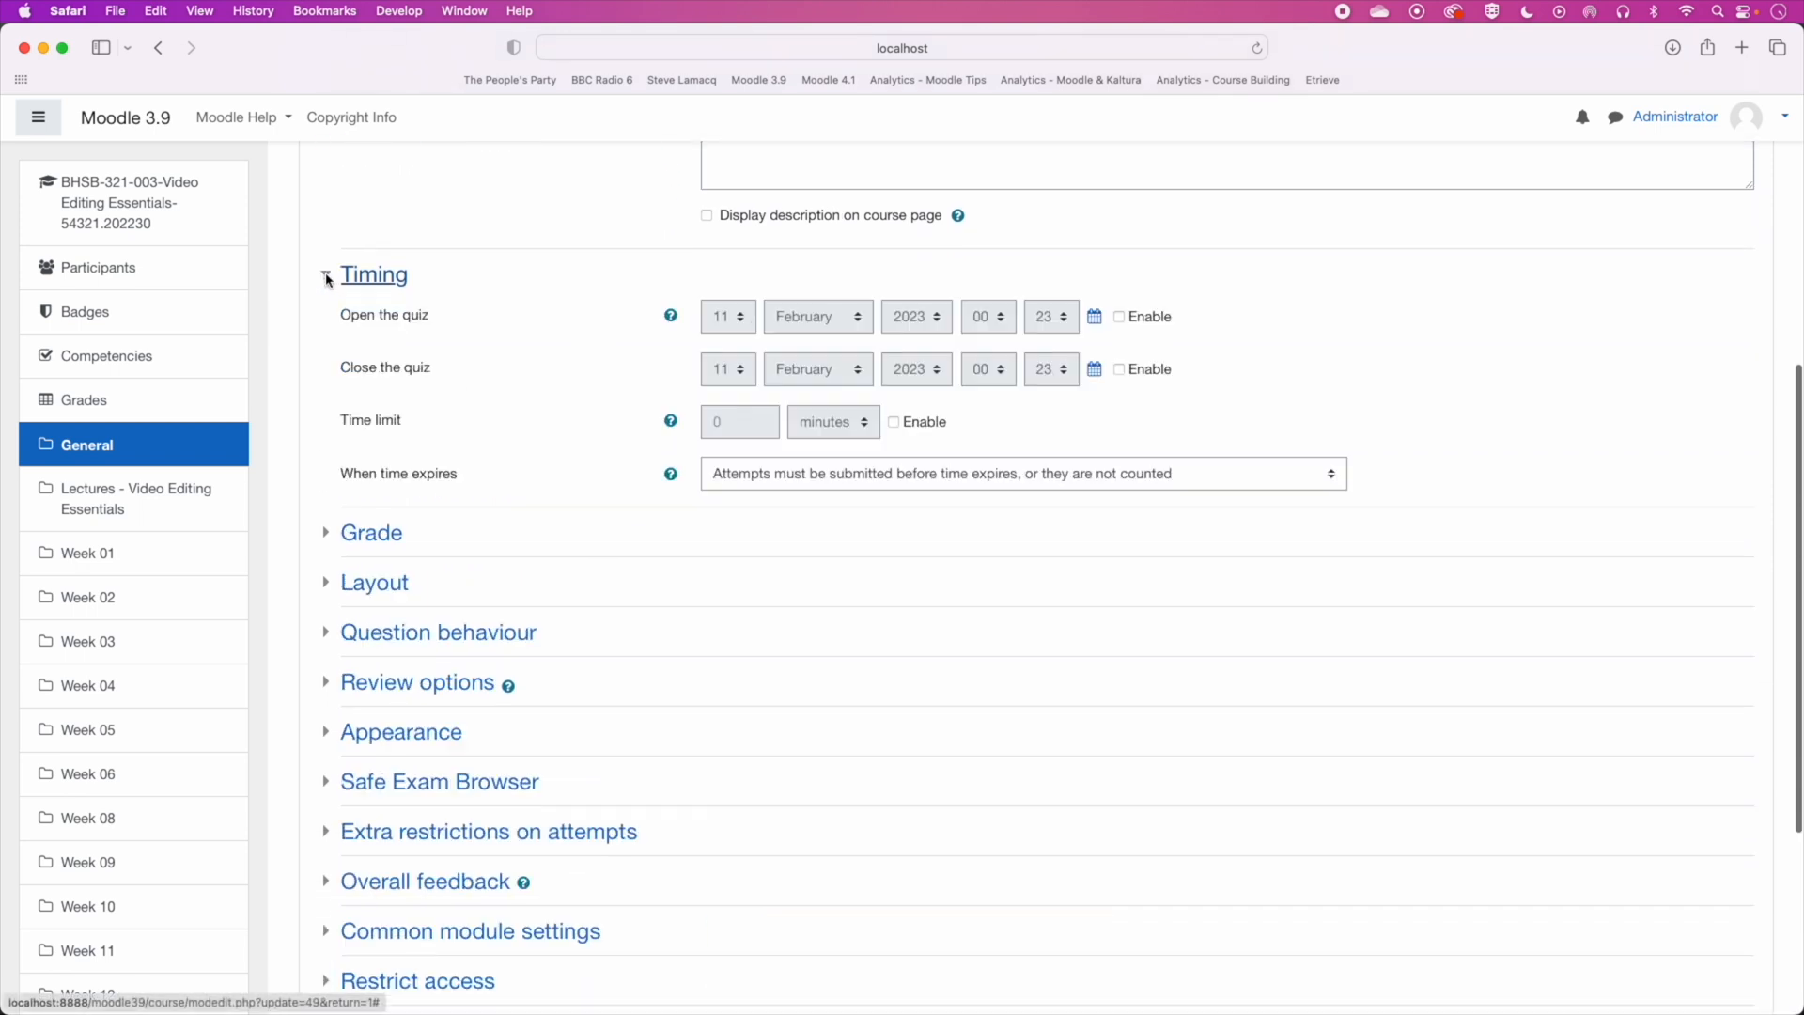
pyautogui.click(328, 277)
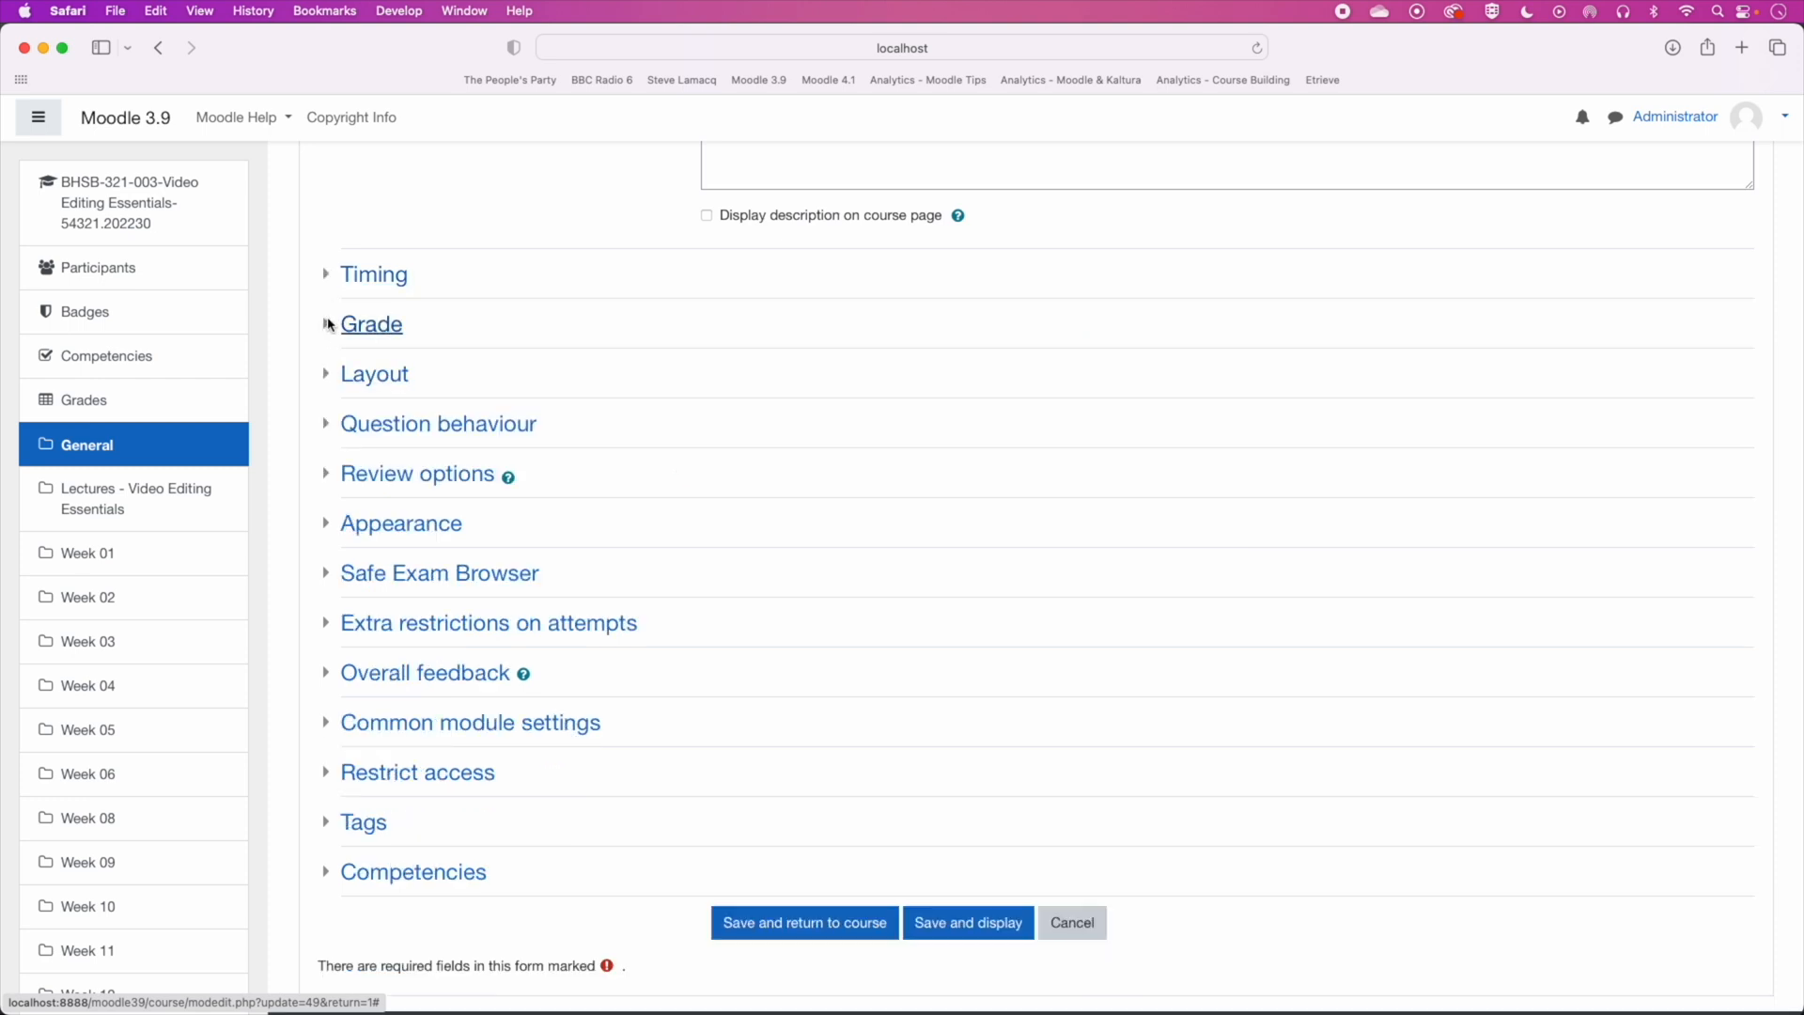
pyautogui.click(327, 326)
pyautogui.click(329, 275)
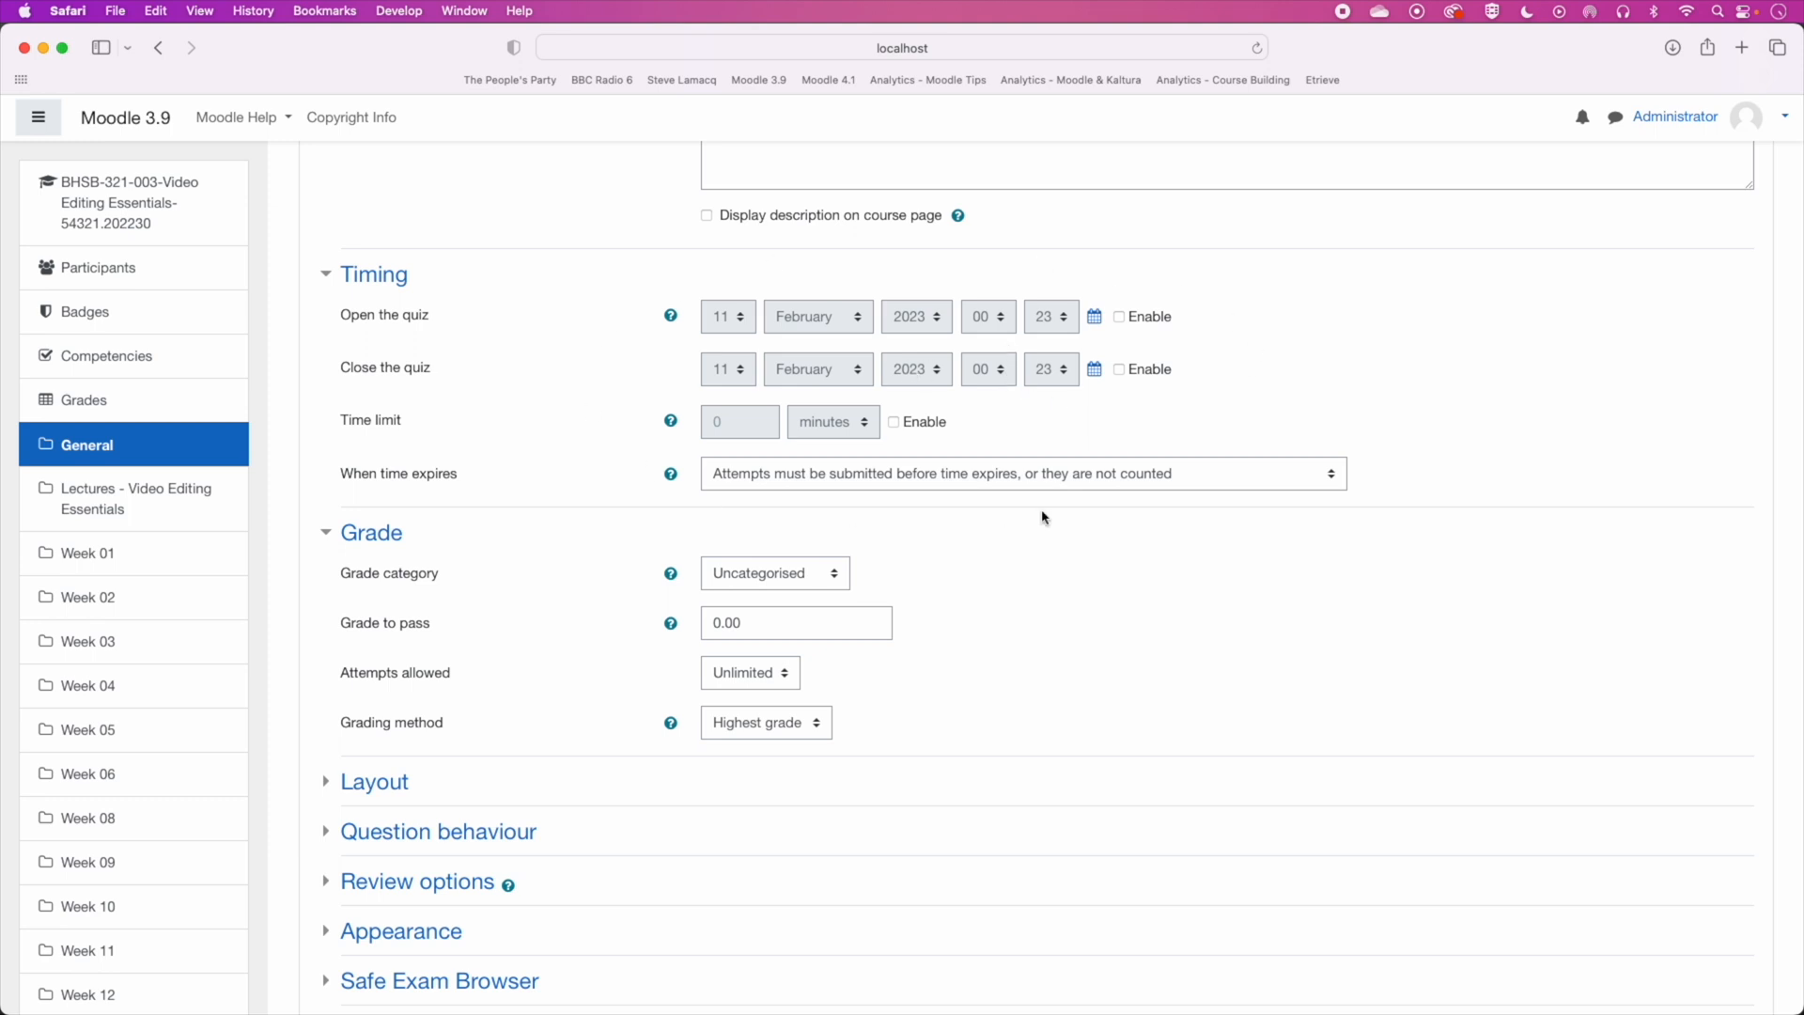
# Step: Review the grade category and attempts allowed choices without changing them, and save and display the quiz
pyautogui.click(786, 574)
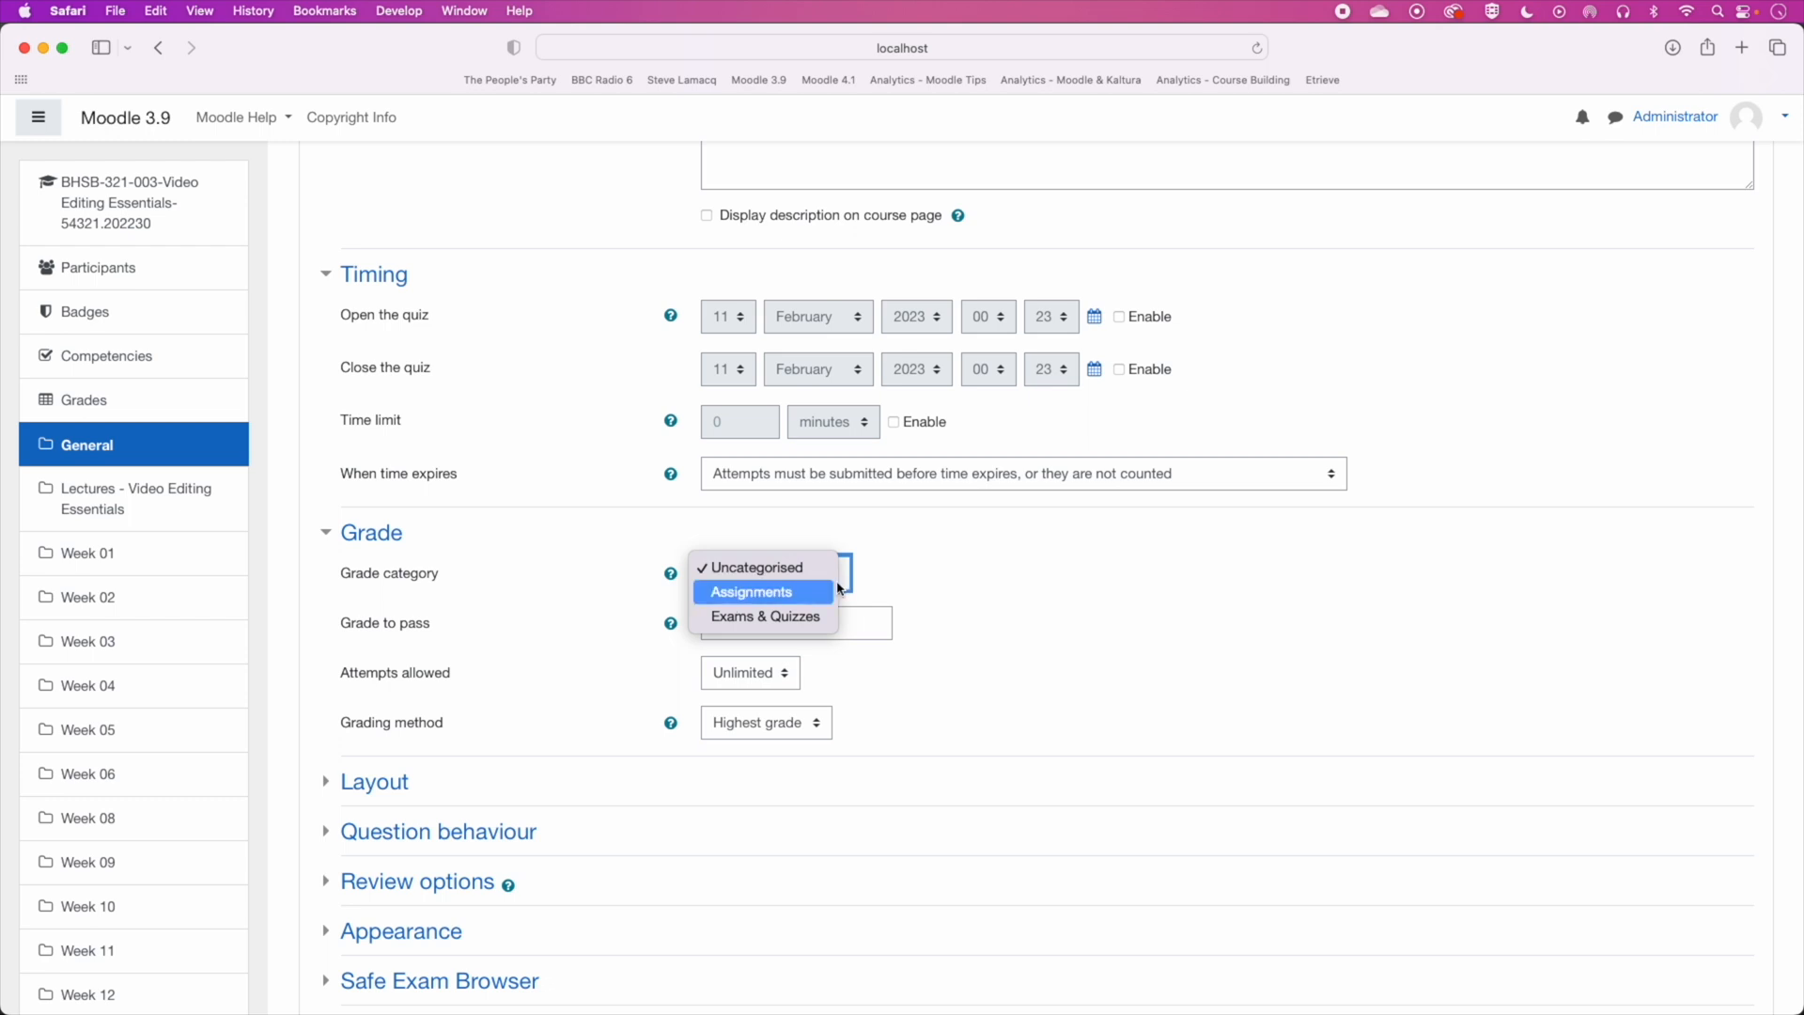
pyautogui.click(842, 590)
pyautogui.click(769, 683)
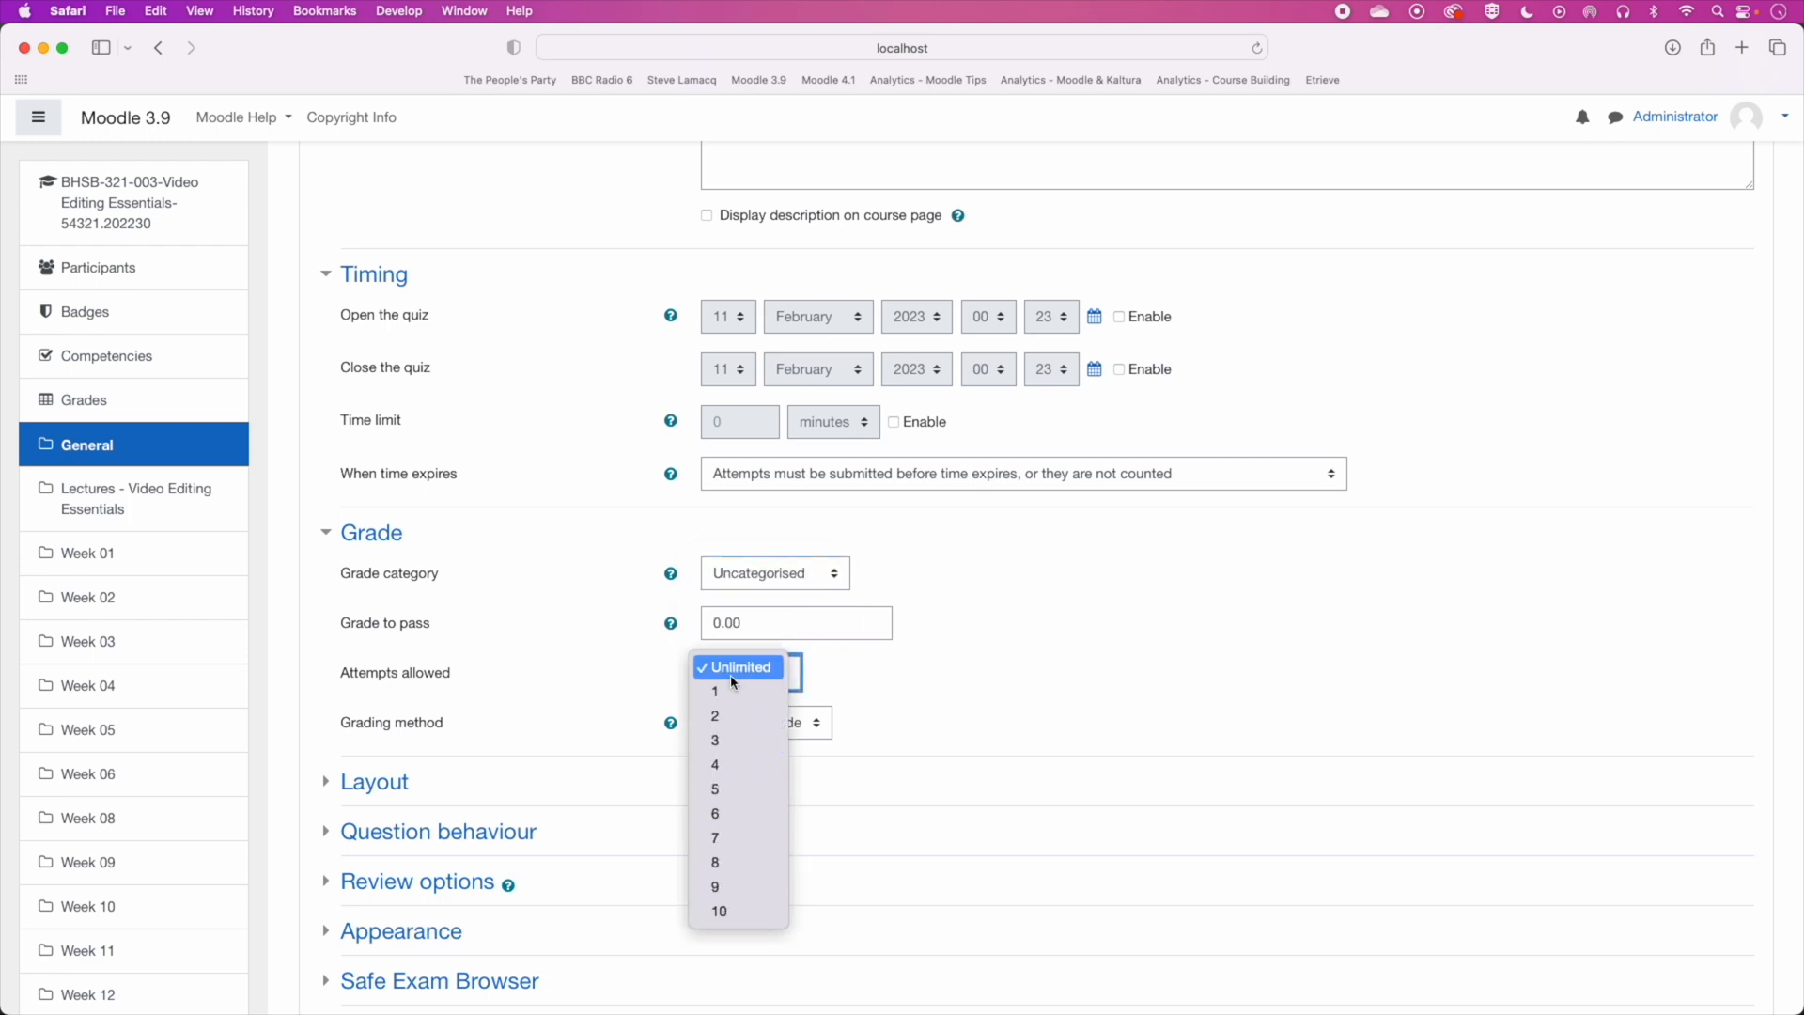
pyautogui.click(985, 684)
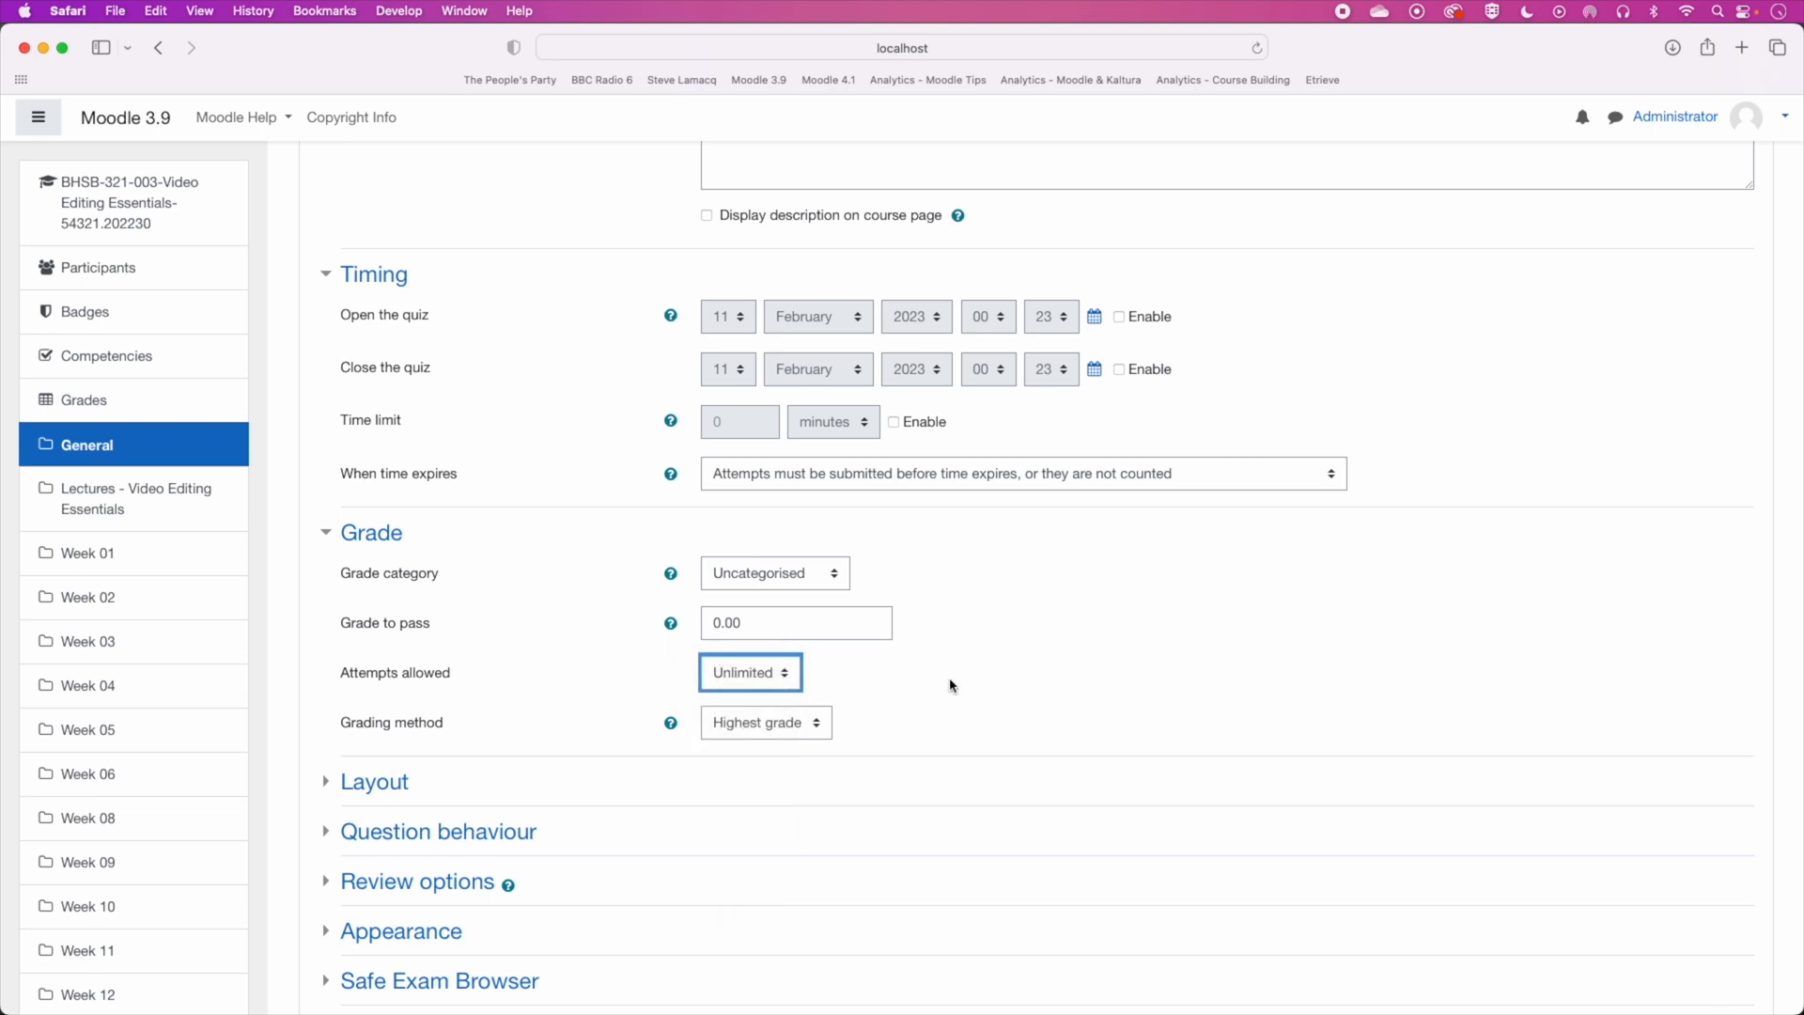
pyautogui.click(952, 685)
pyautogui.scroll(-6, 596, 628)
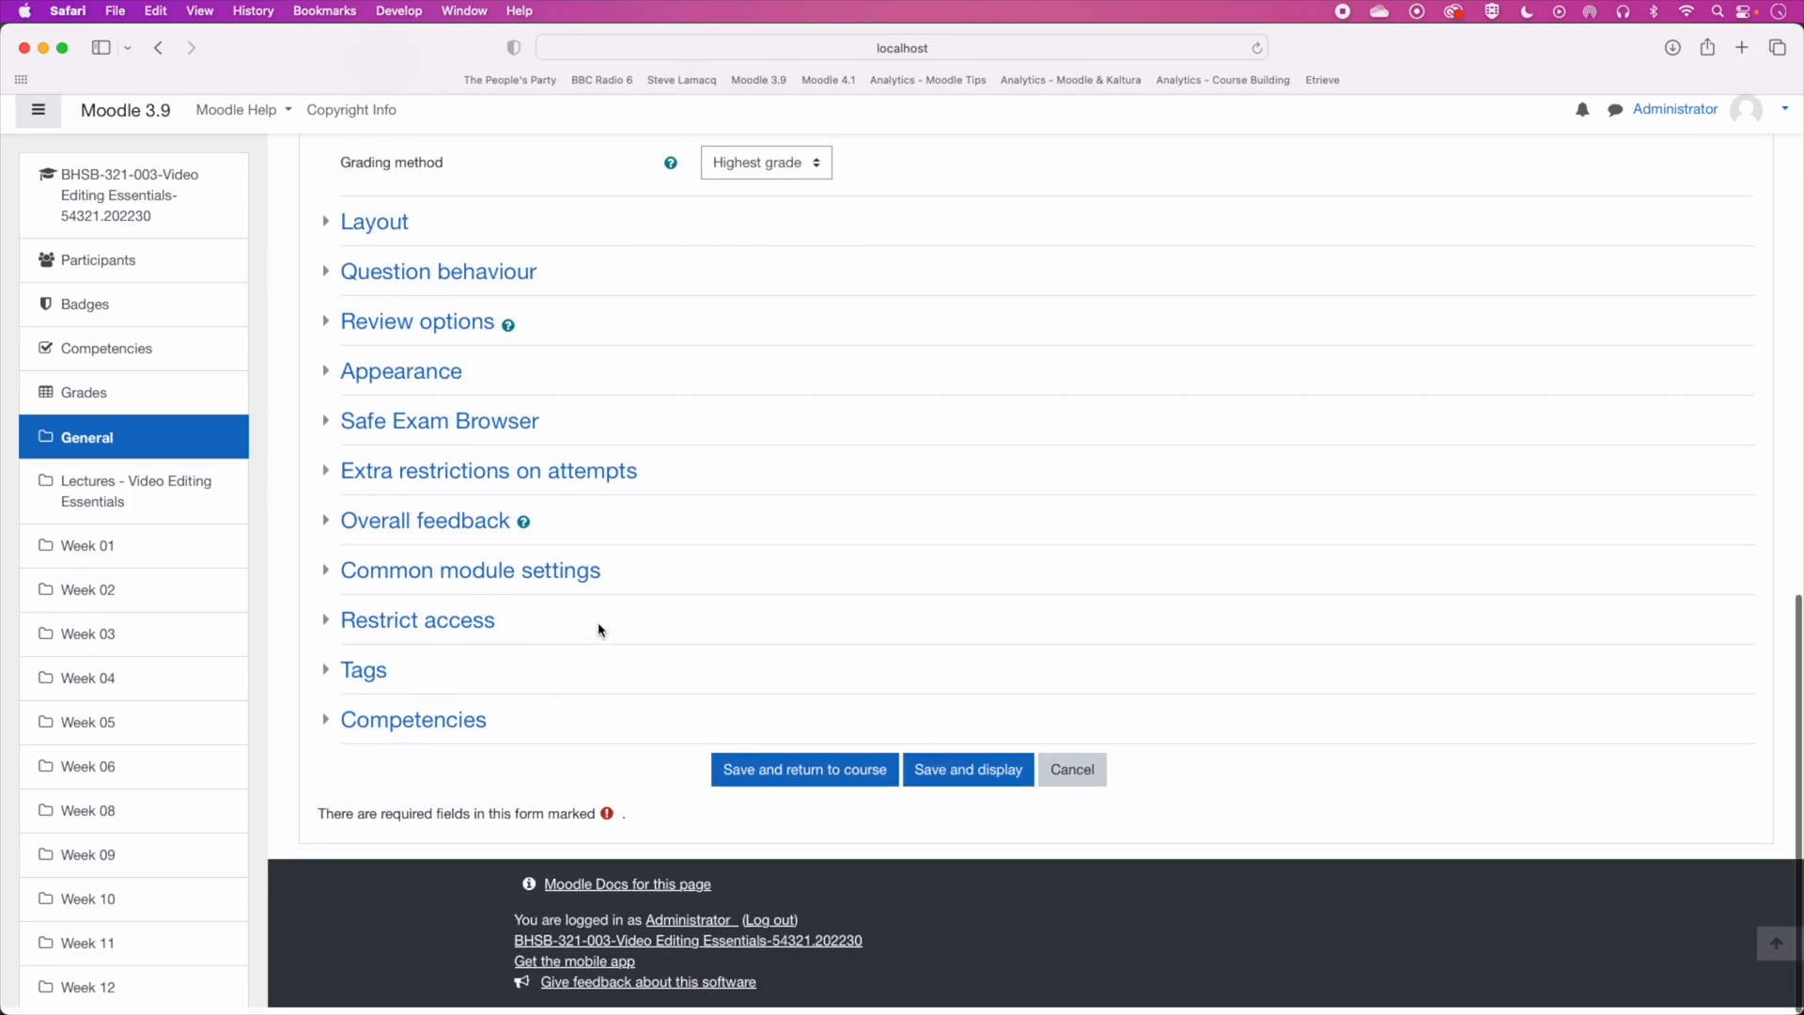
pyautogui.click(956, 780)
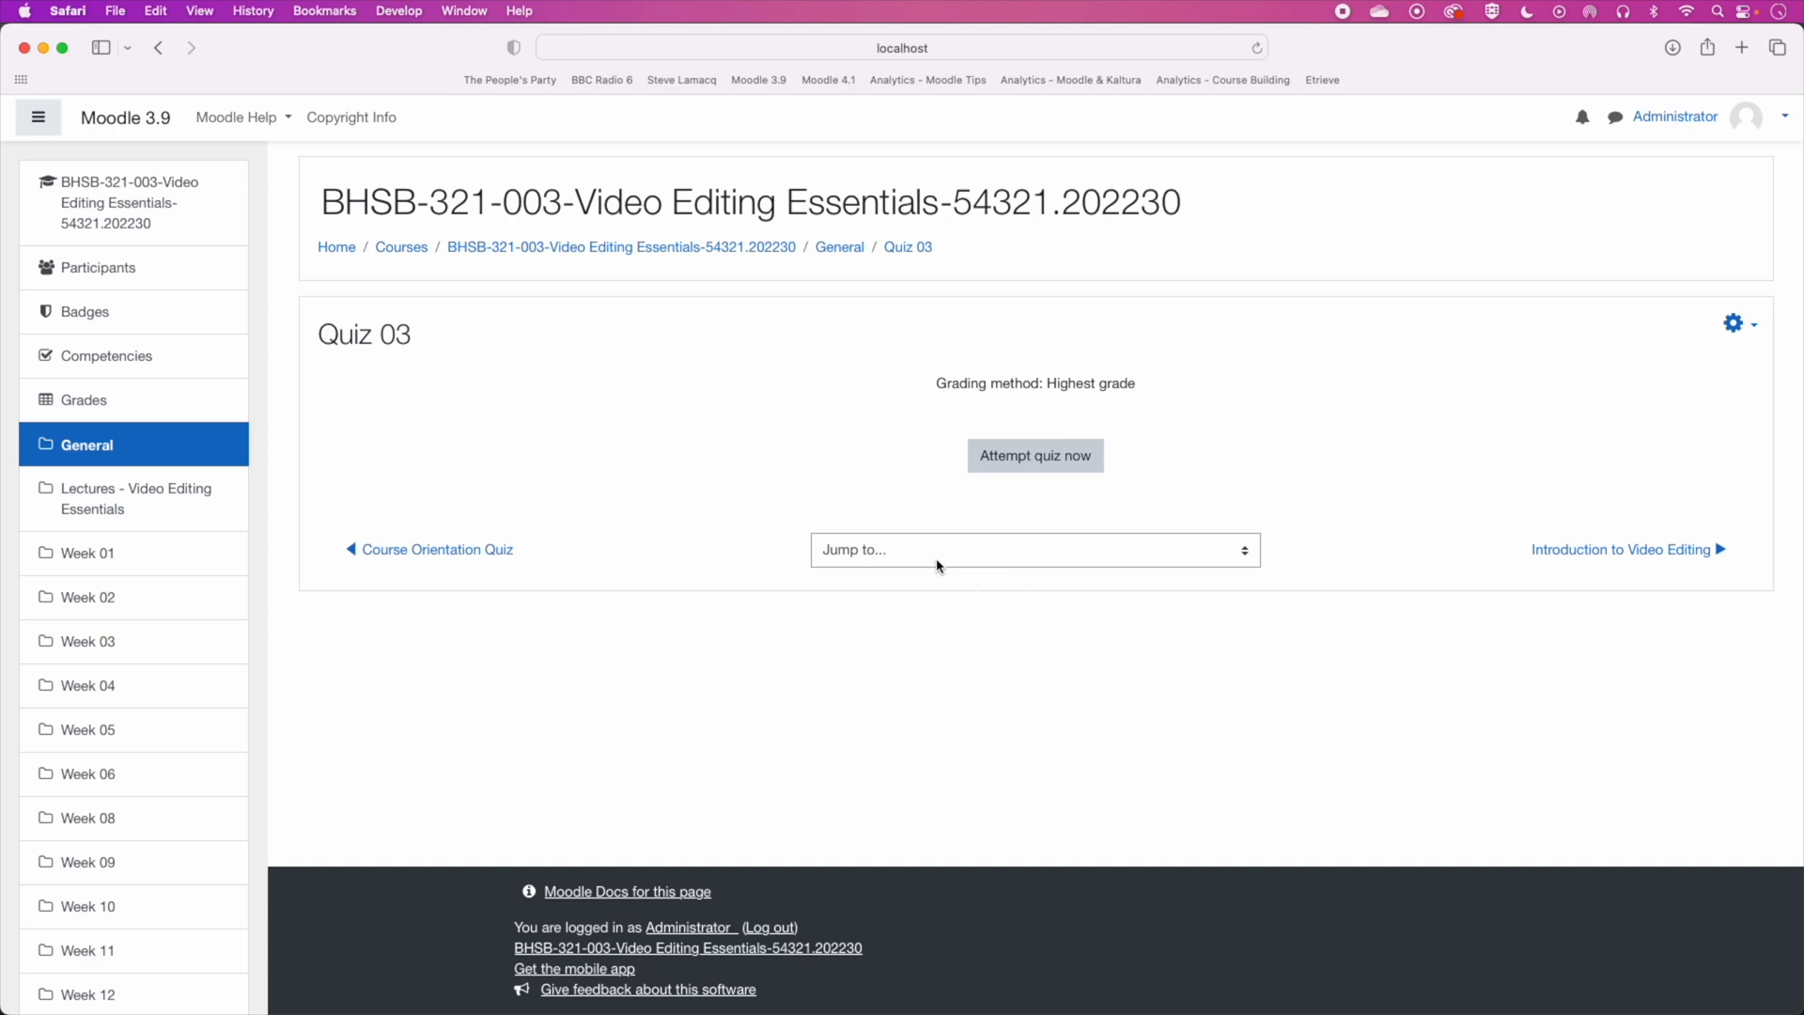
# Step: Open the course's gradebook setup and examine the weights of the categories and of Quiz 03
pyautogui.click(106, 406)
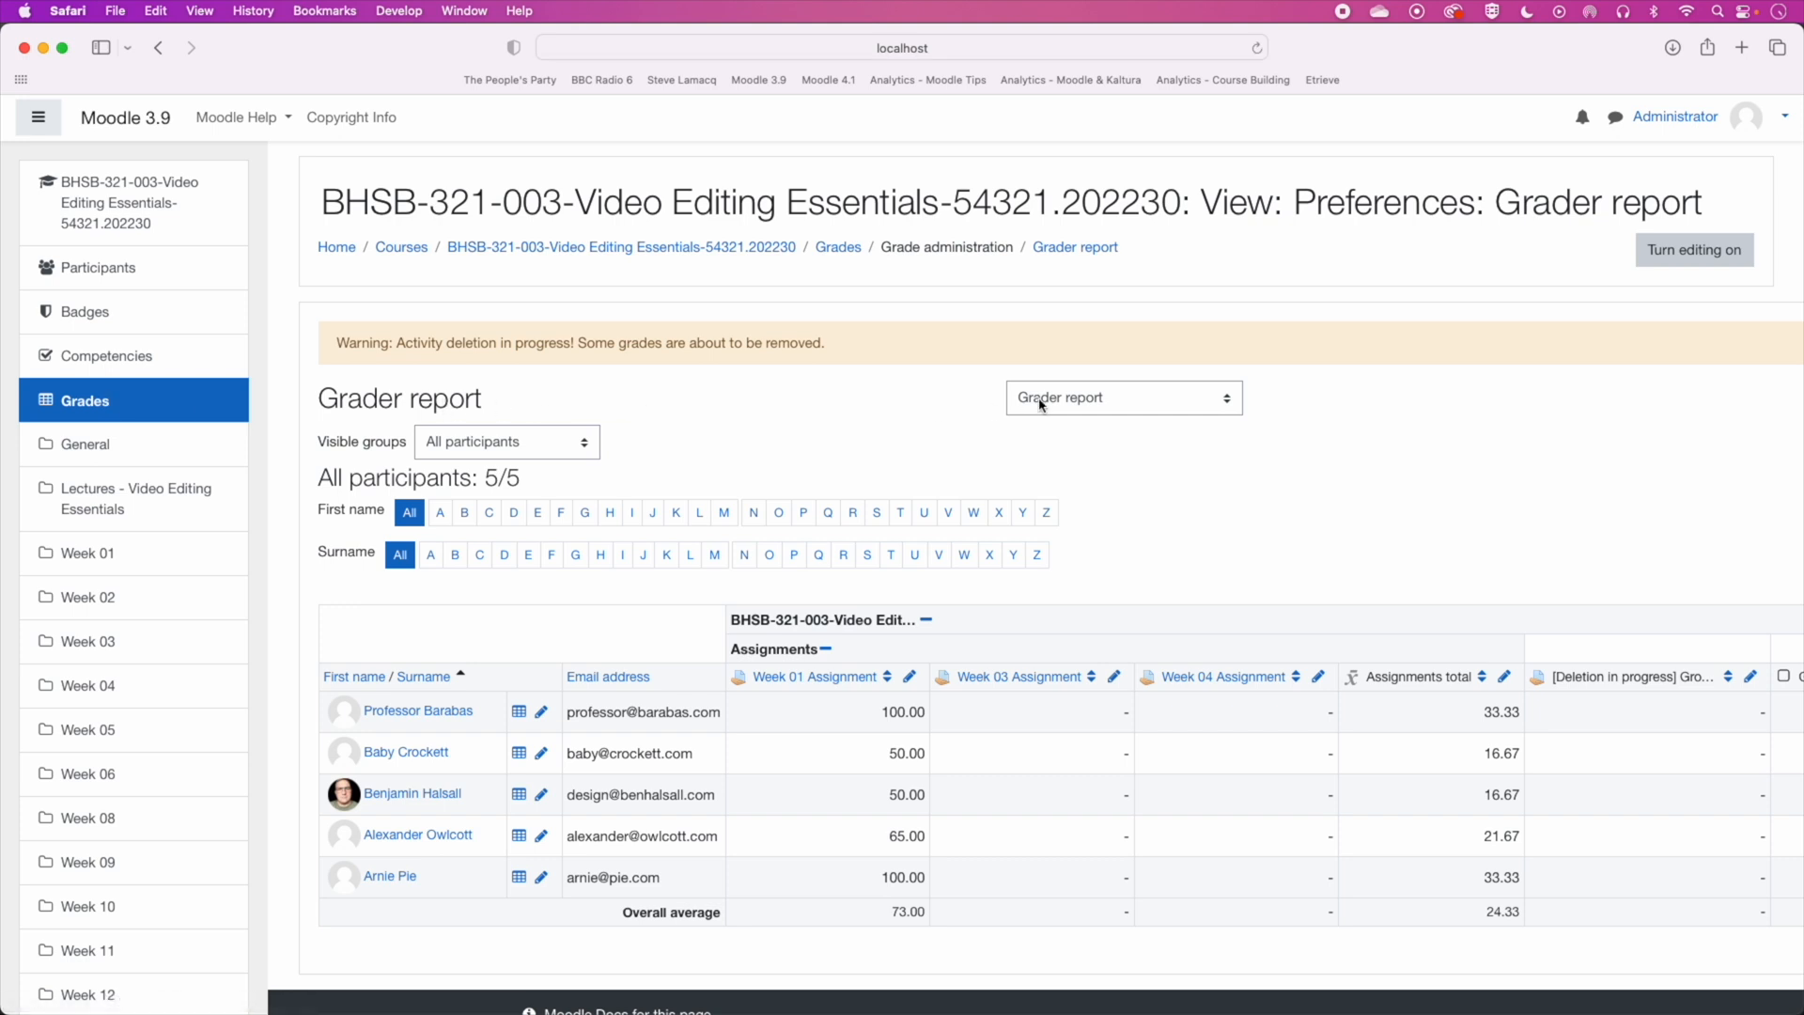
pyautogui.click(1090, 406)
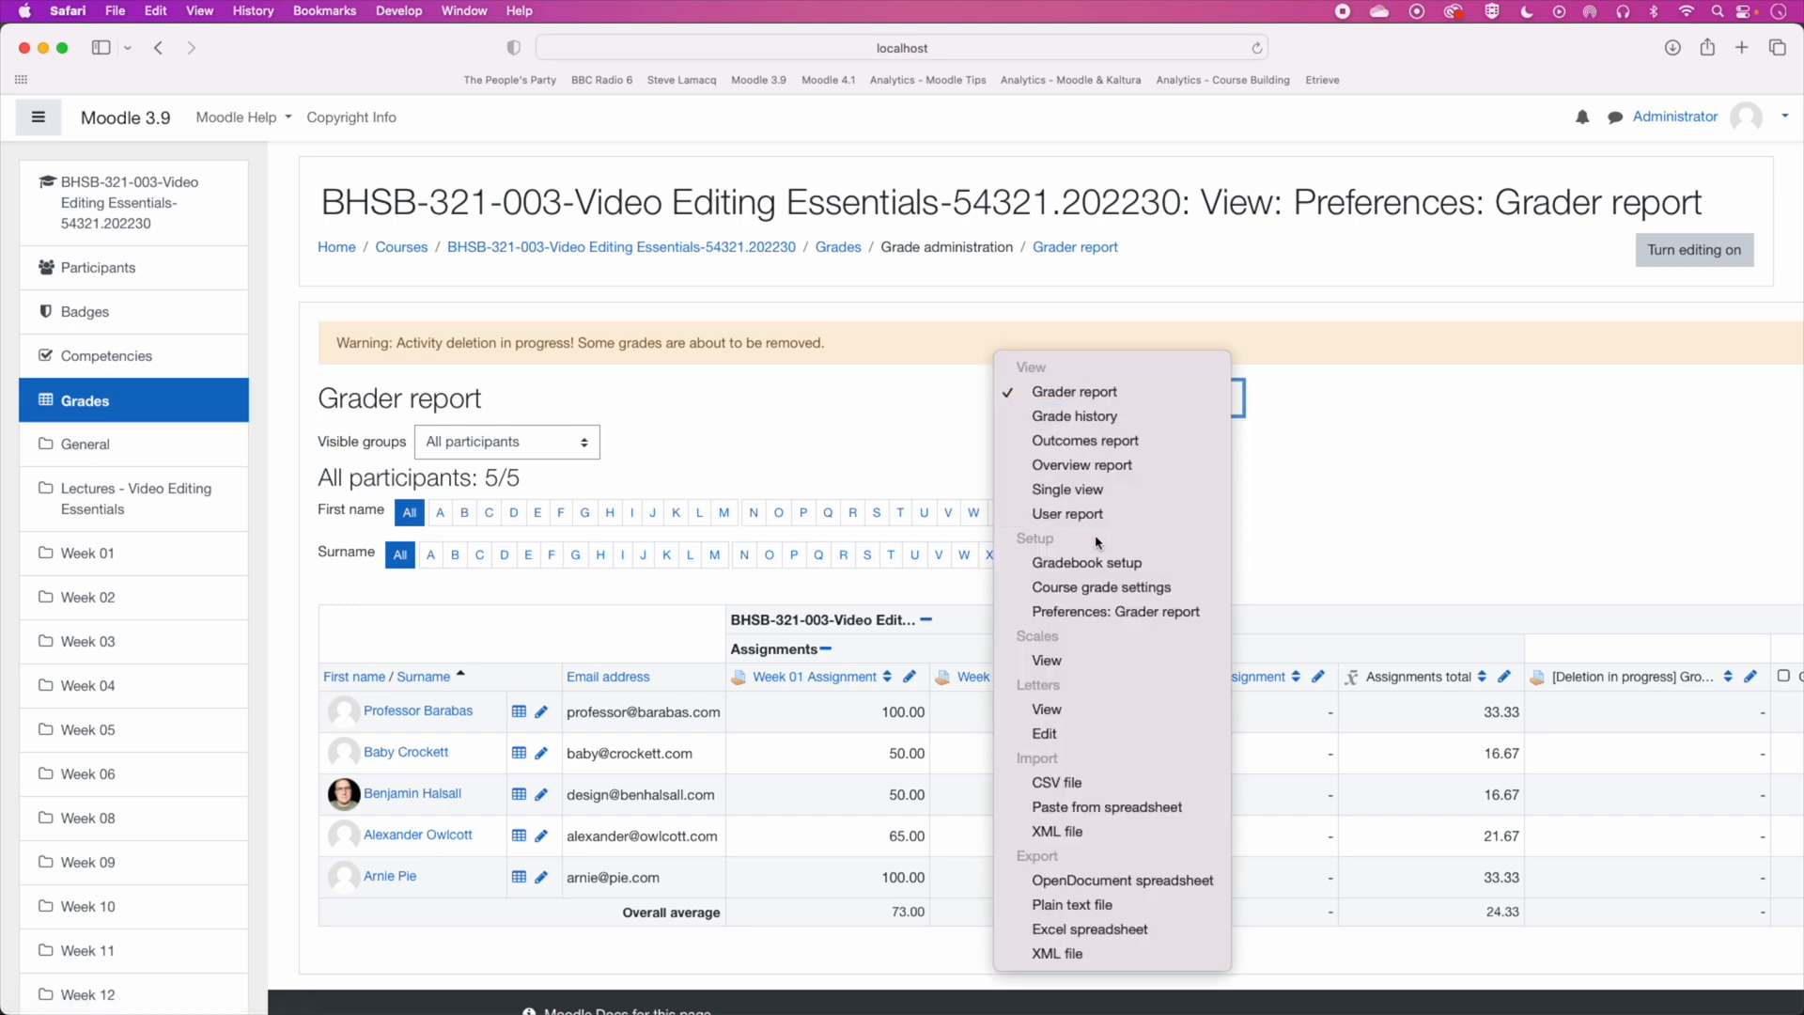
pyautogui.click(1101, 560)
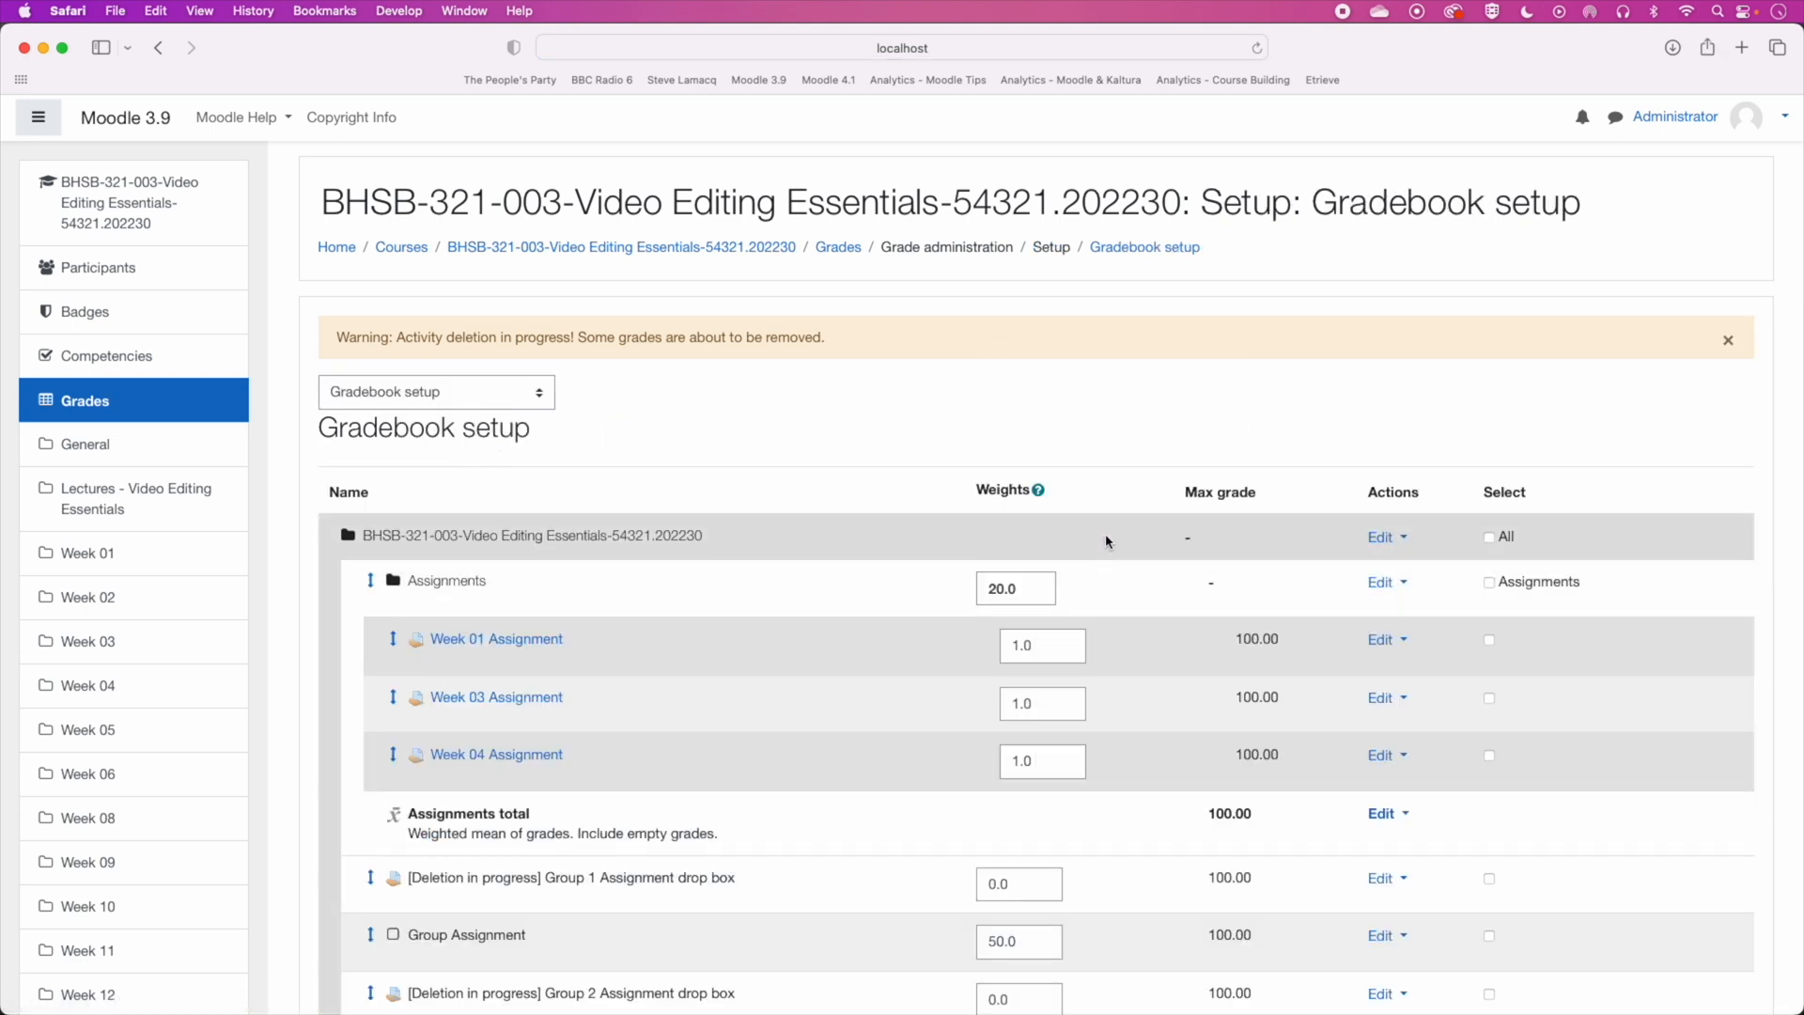
pyautogui.scroll(-5, 1107, 542)
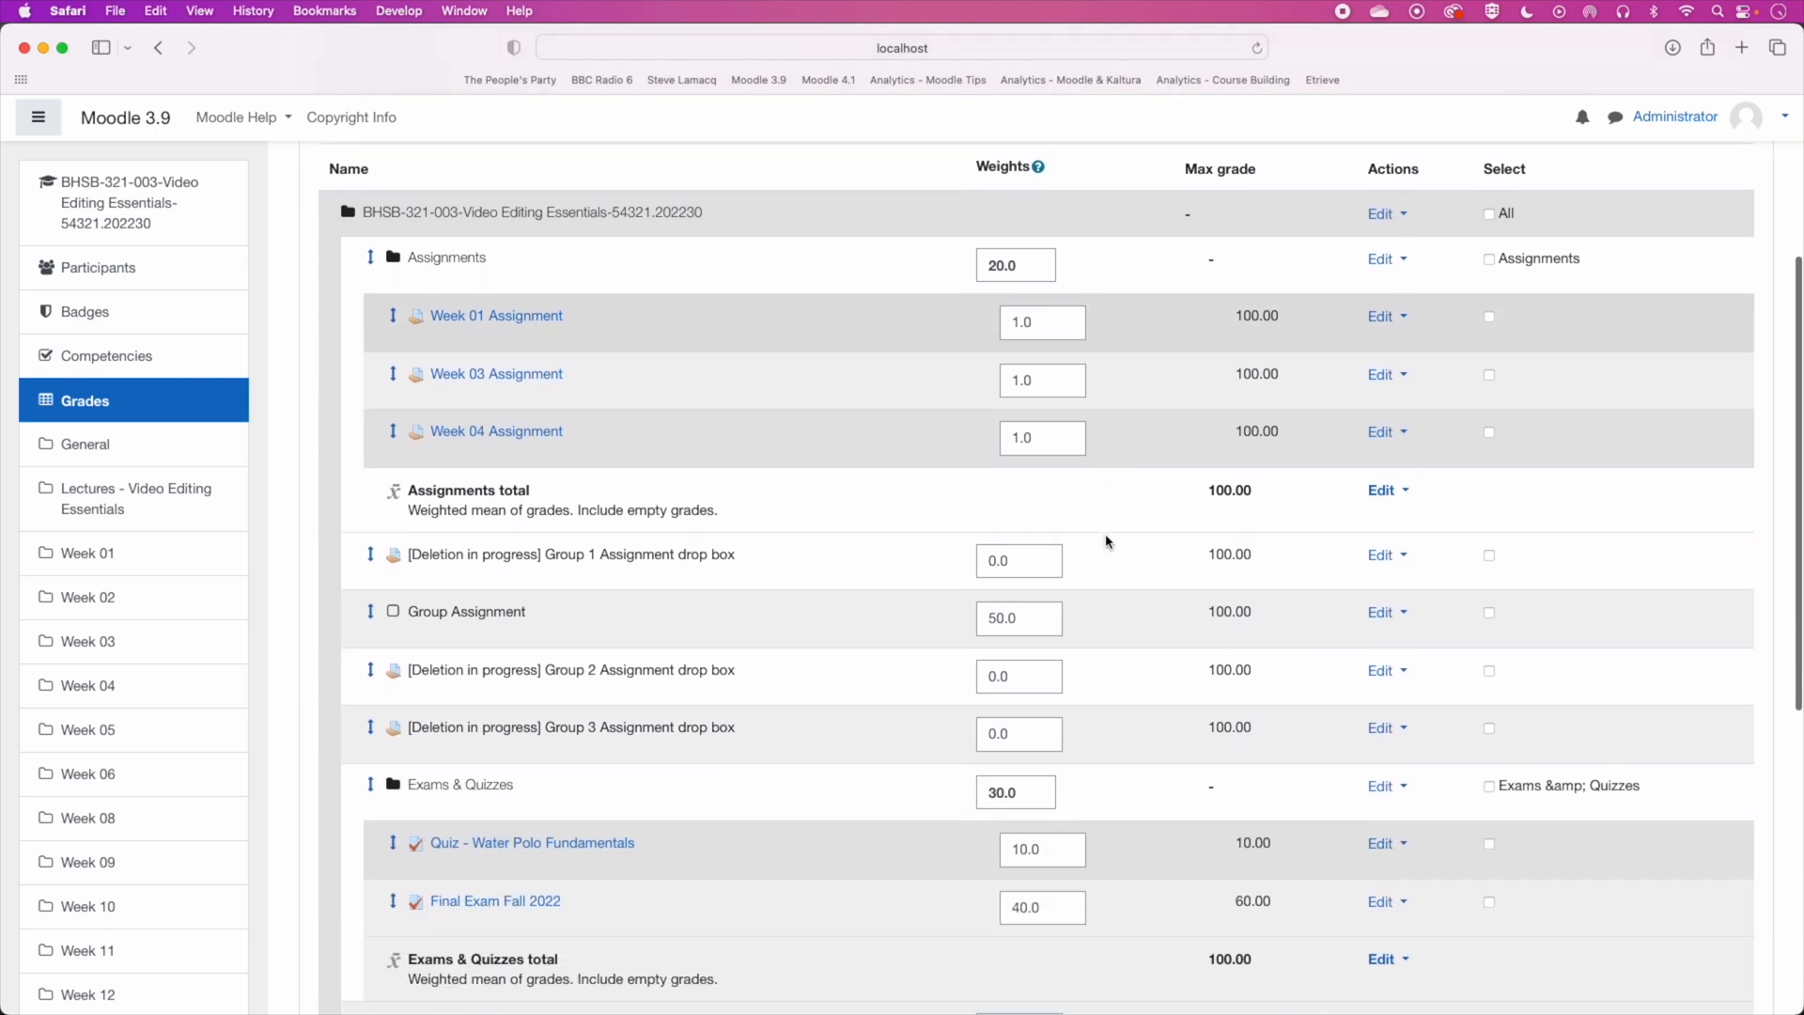
pyautogui.scroll(-6, 1107, 542)
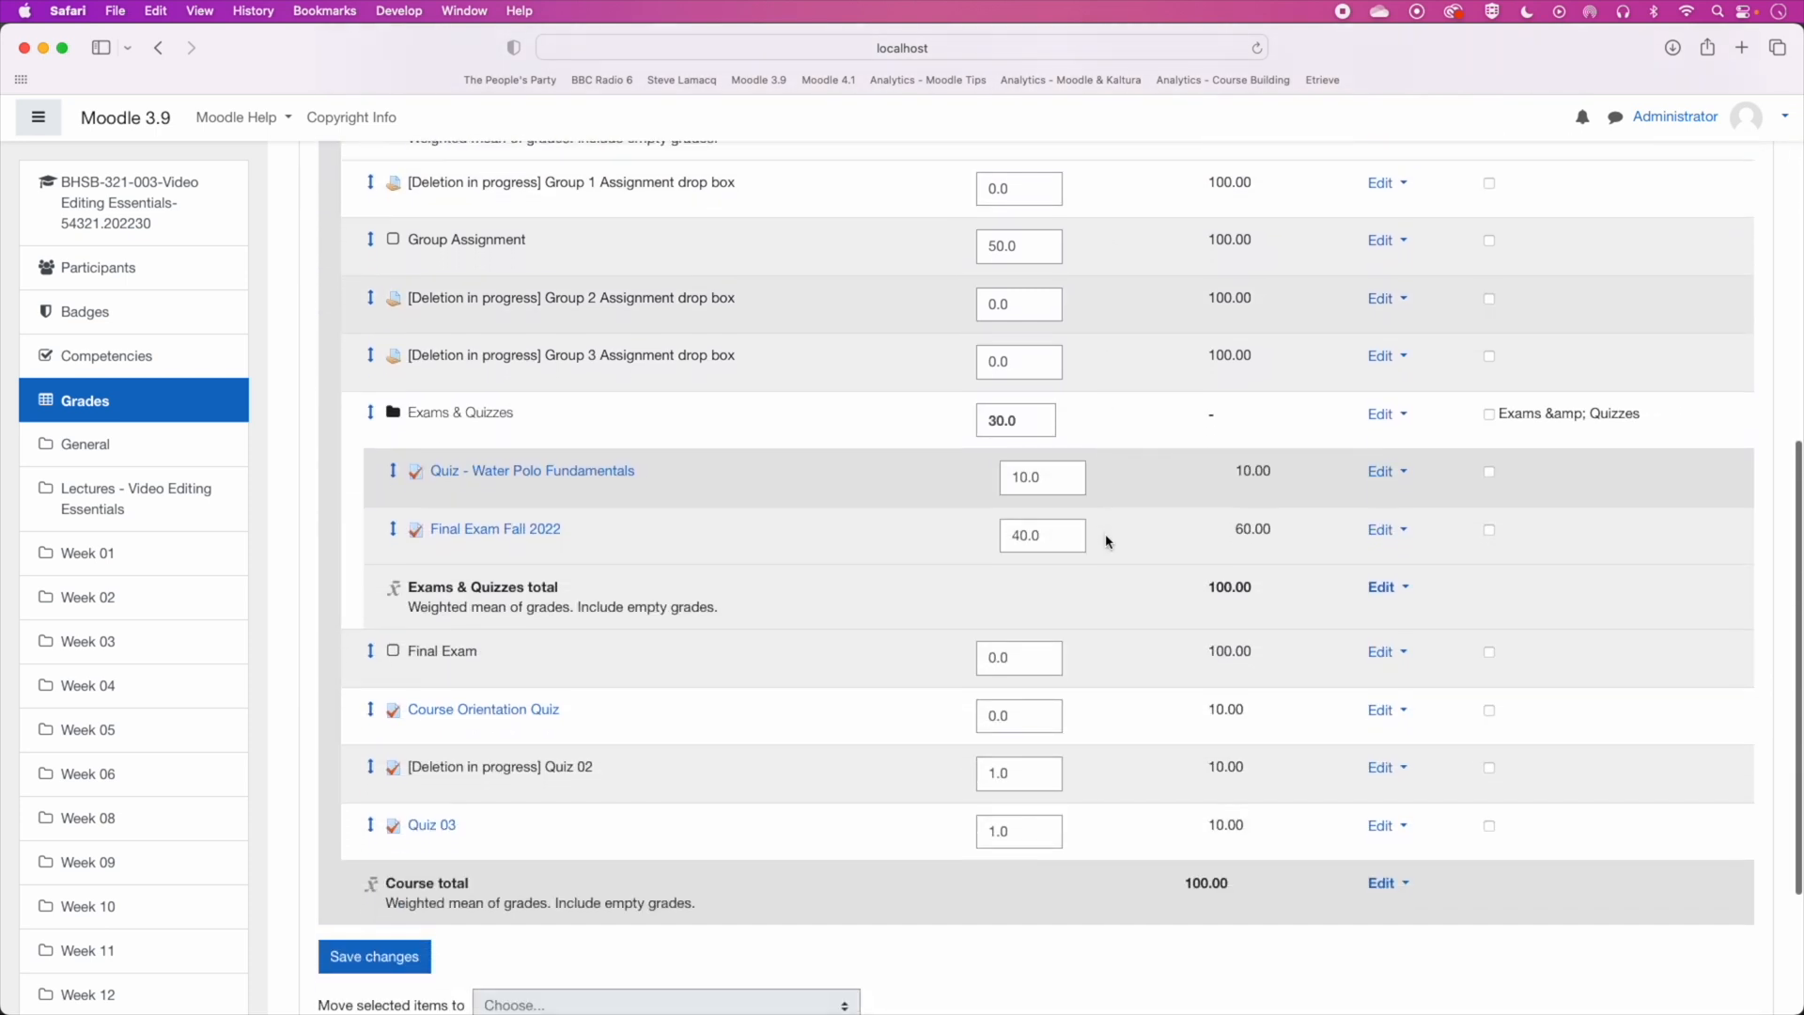
pyautogui.scroll(-2, 1107, 542)
pyautogui.scroll(9, 1107, 542)
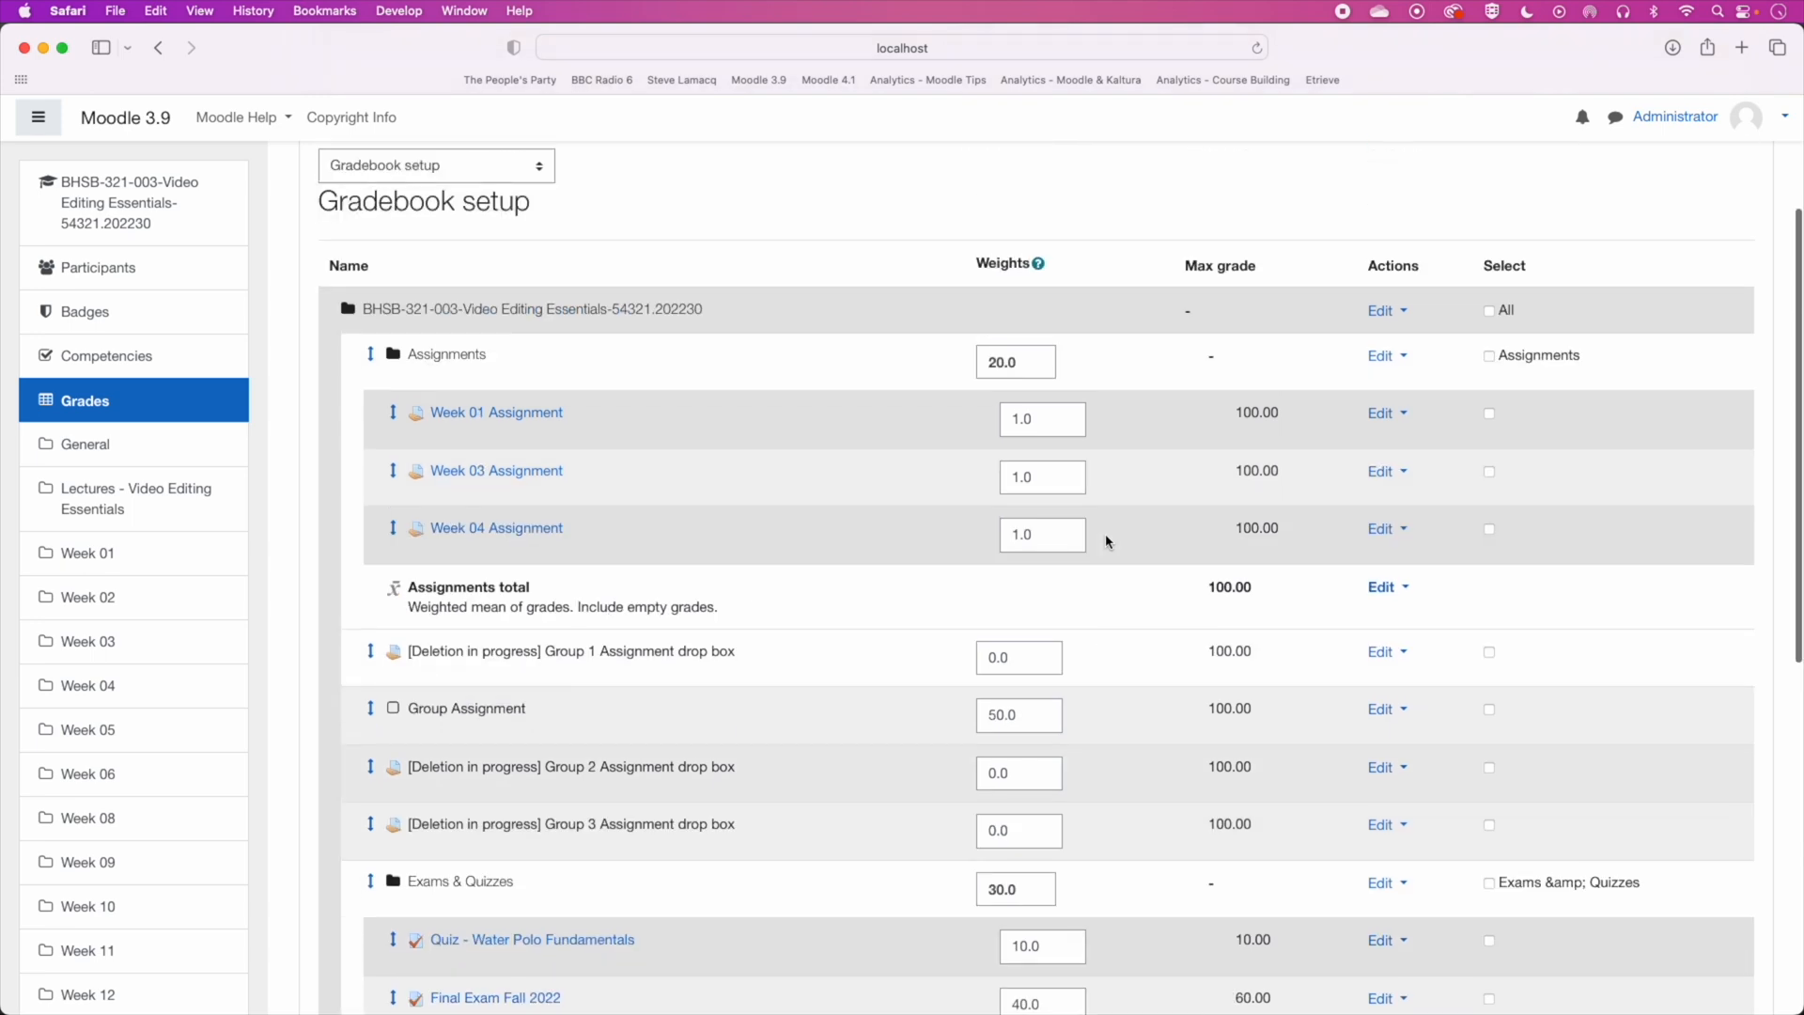
pyautogui.scroll(-9, 1108, 543)
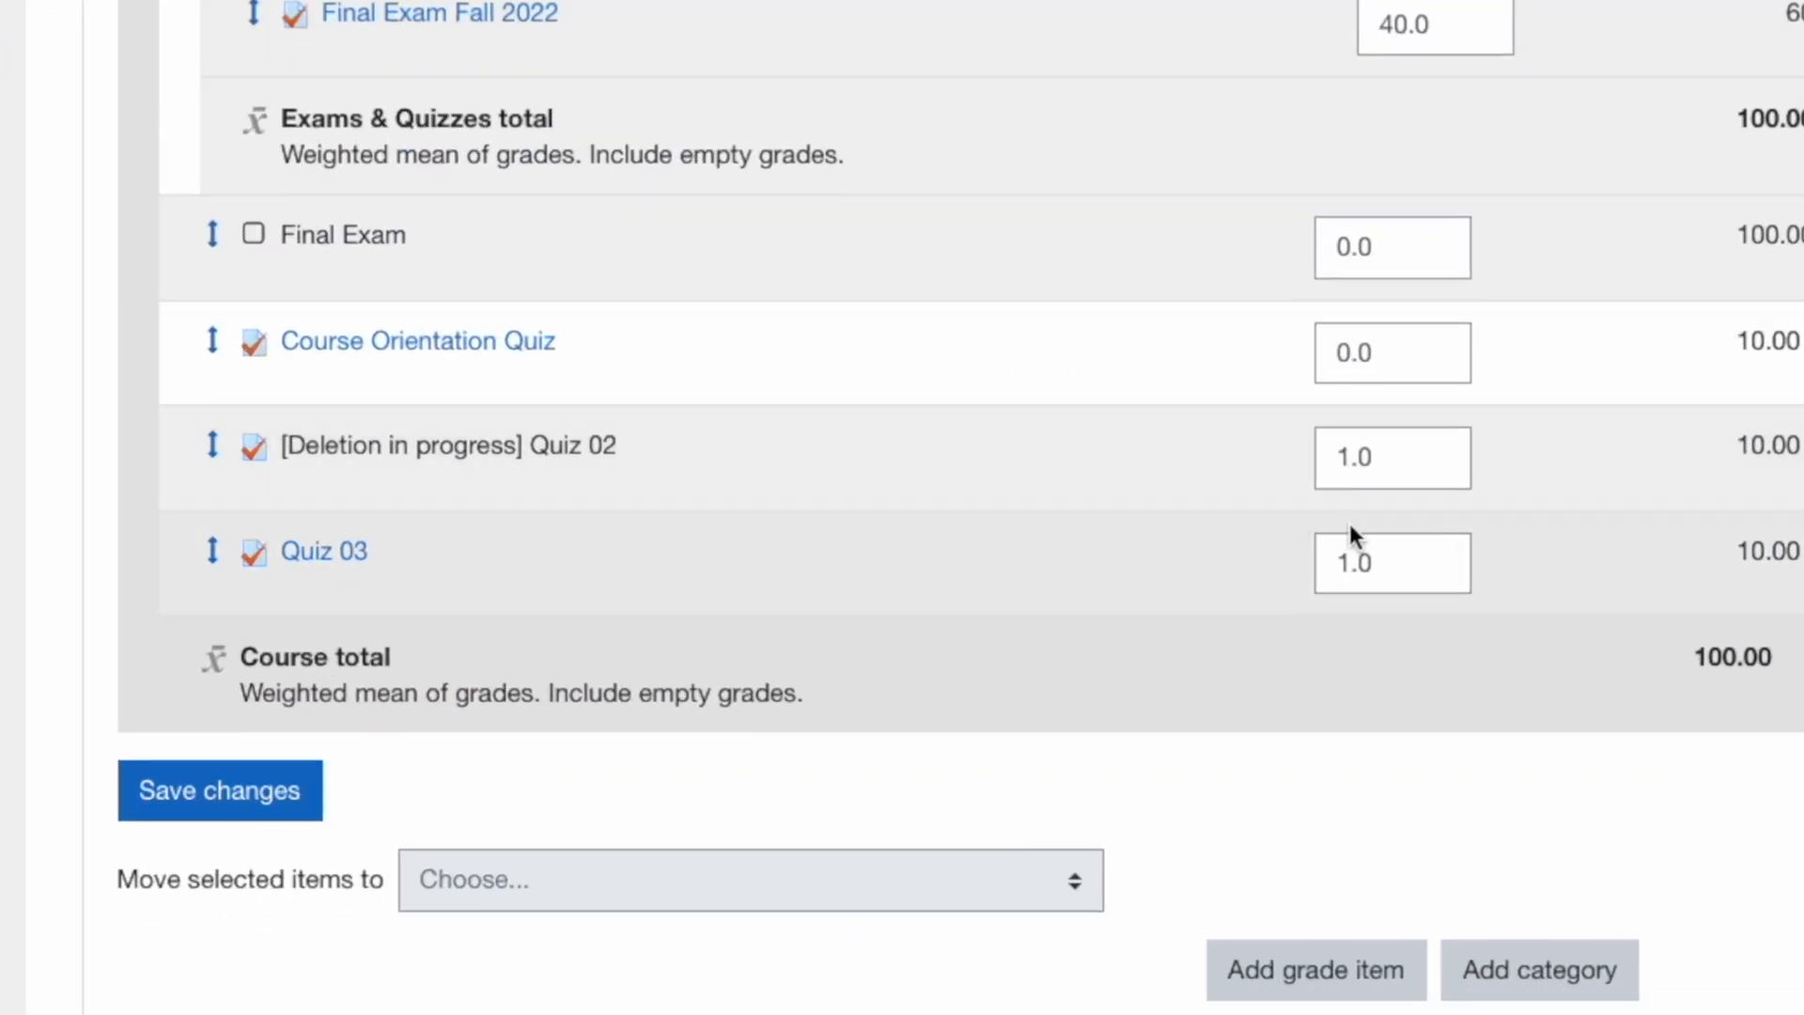
pyautogui.scroll(-1, 737, 360)
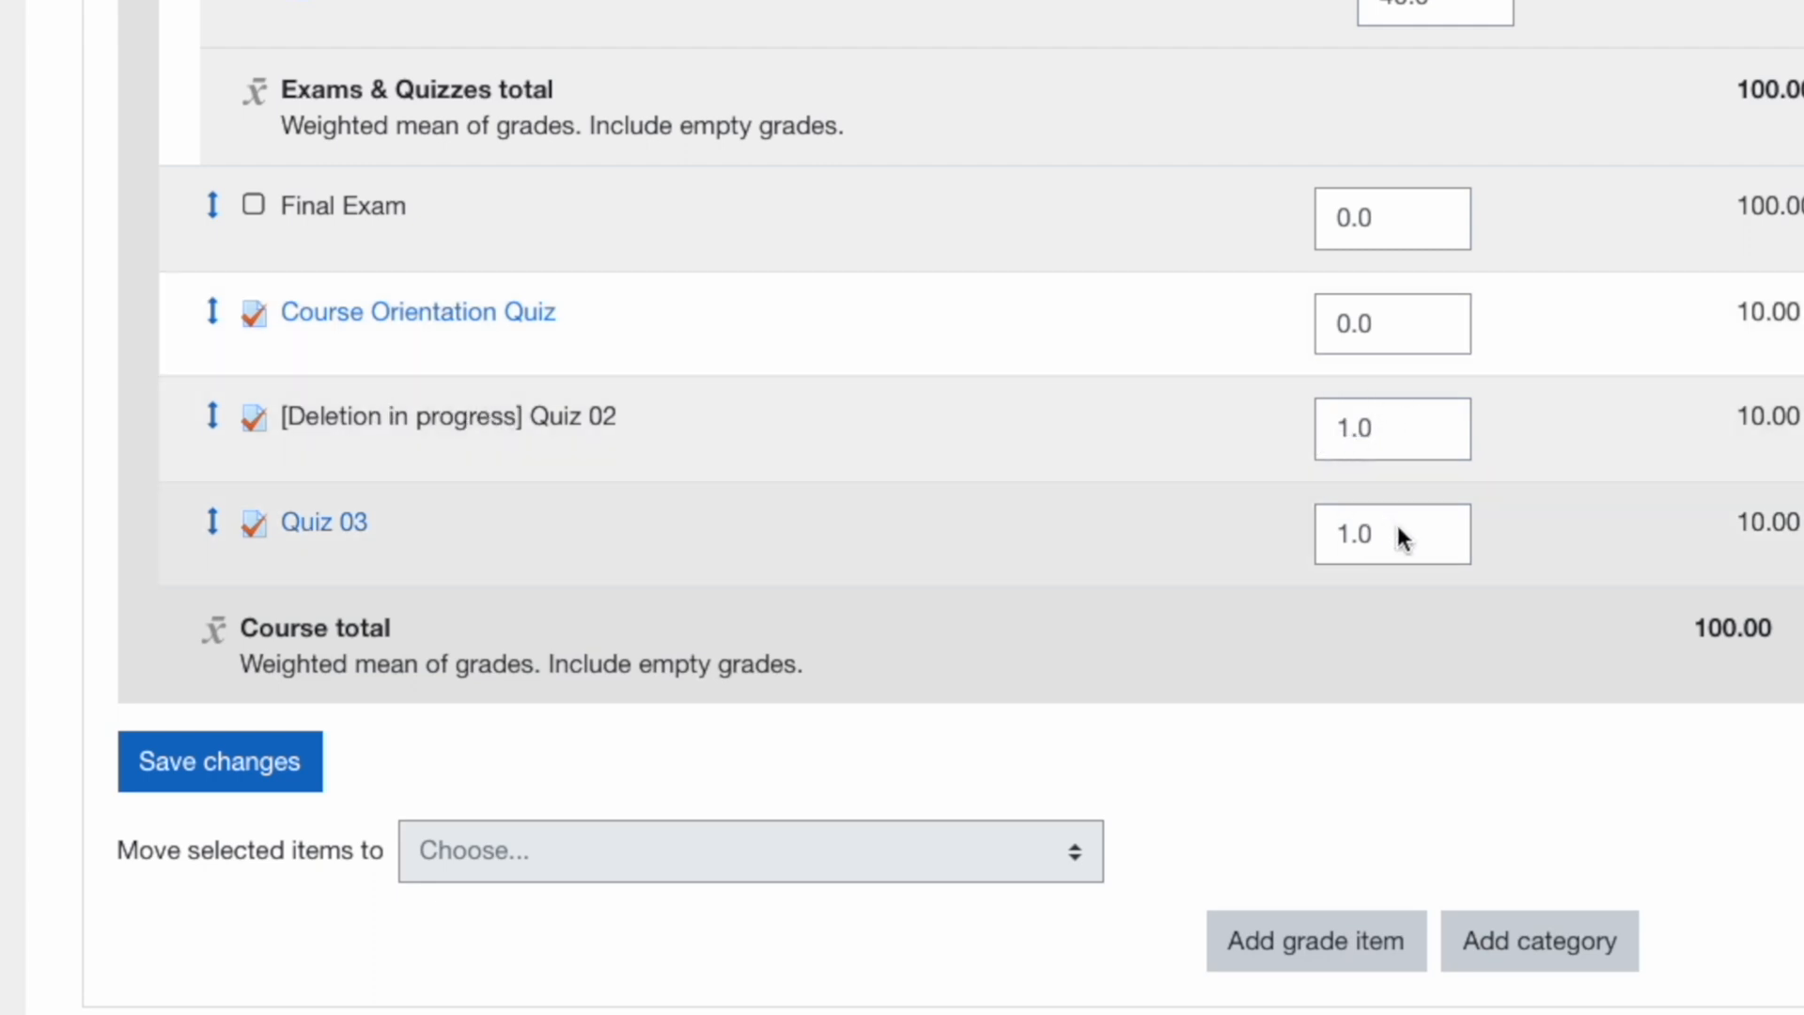
# Step: Set the weight of Quiz 03 in the gradebook to 0 and save the changes
pyautogui.moveTo(1398, 529); pyautogui.dragTo(1309, 529)
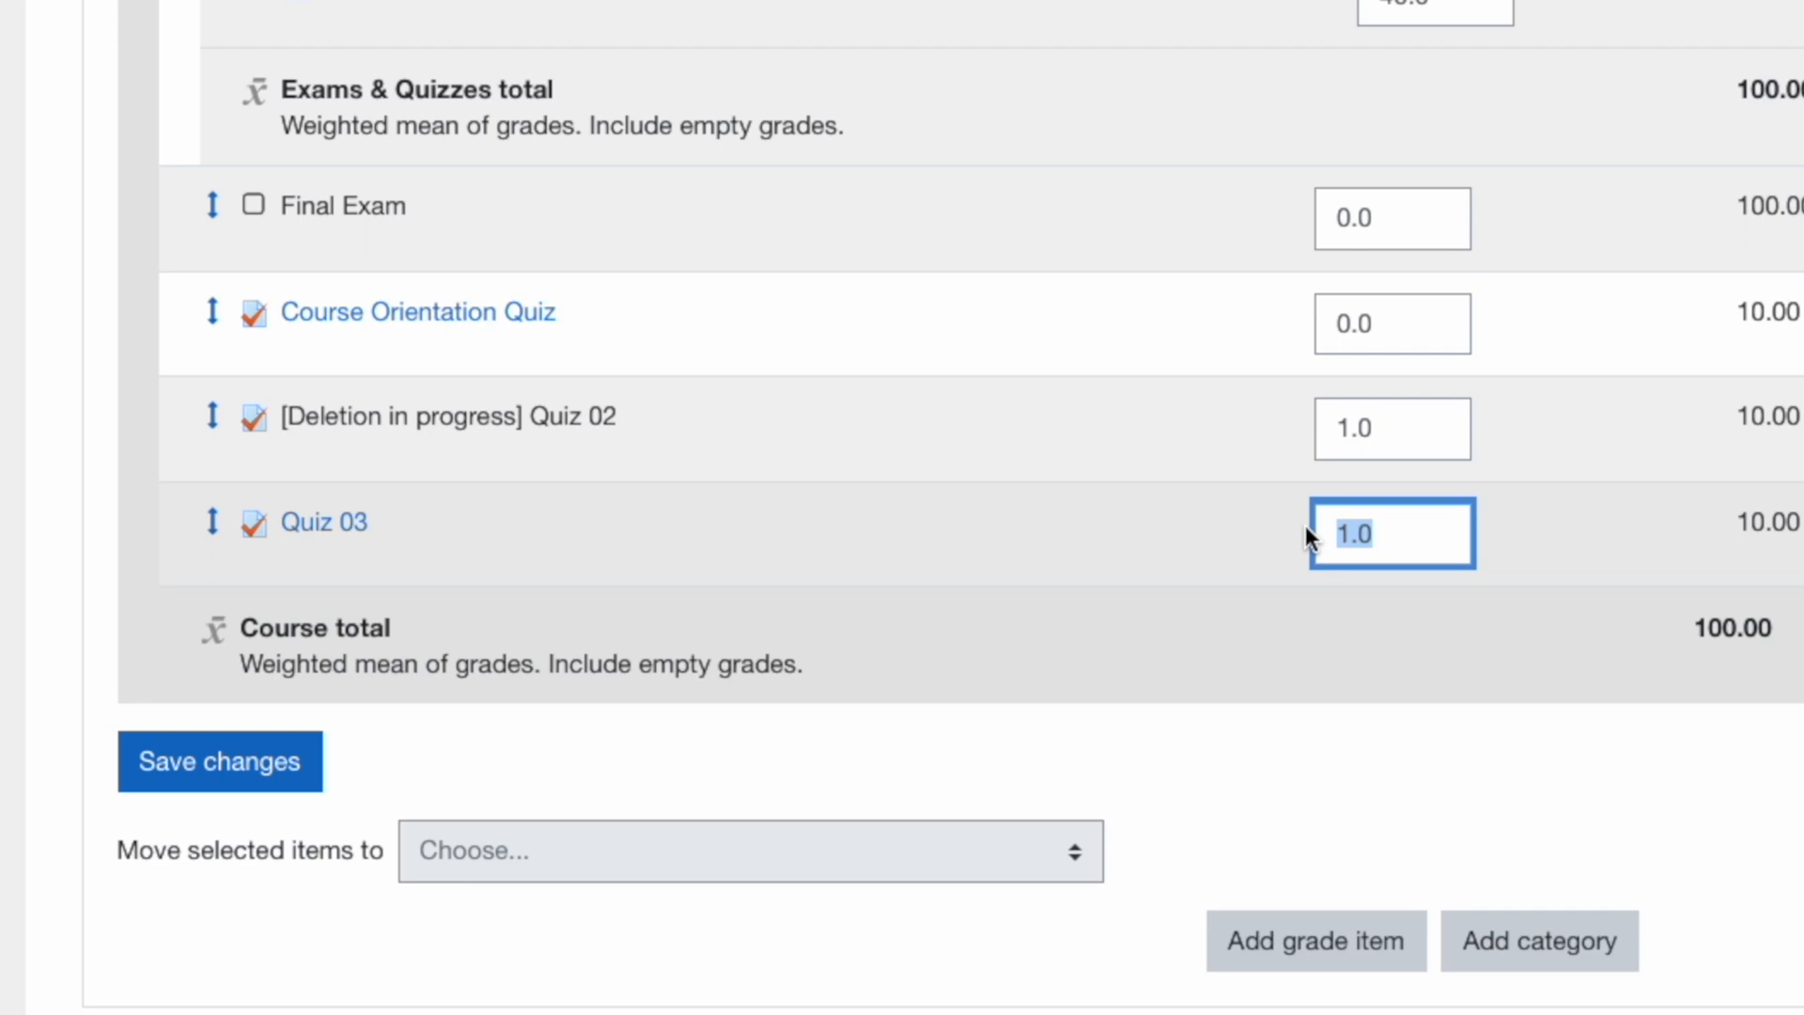
pyautogui.write('0')
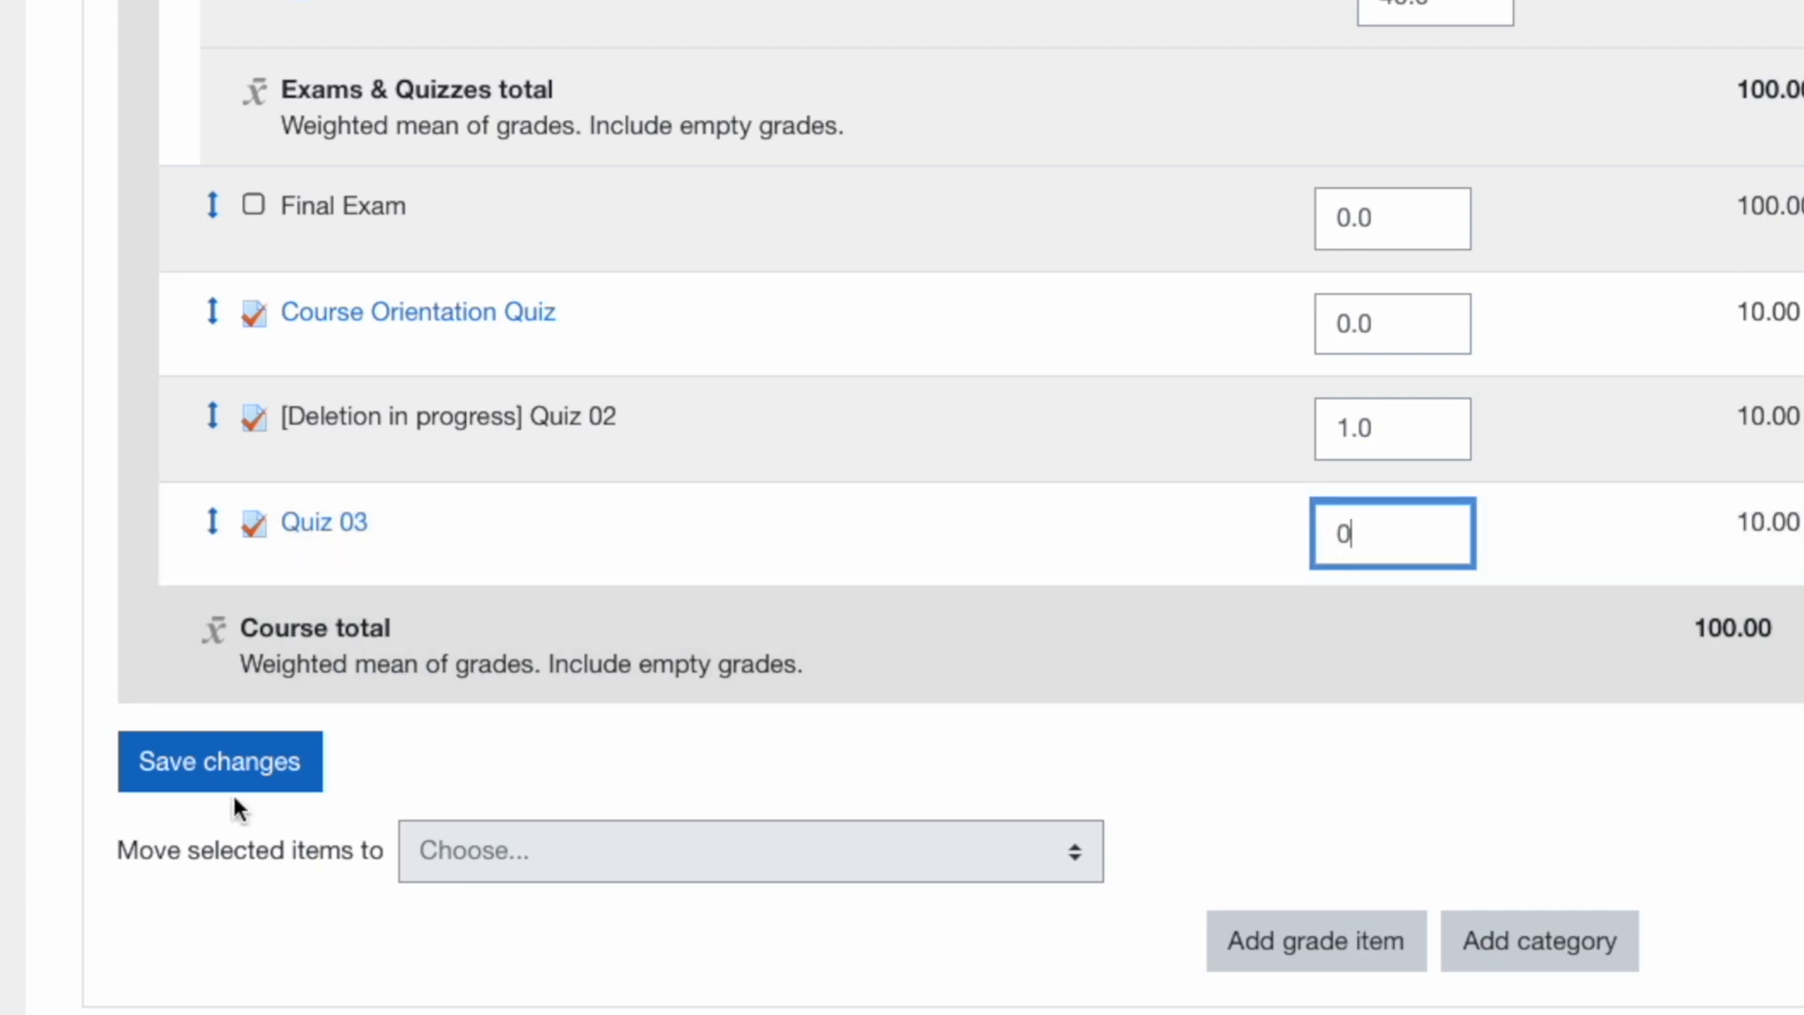
pyautogui.click(228, 765)
# Step: Add a grade category named "Ungraded Items" with the default aggregation and save it
pyautogui.scroll(-10, 879, 691)
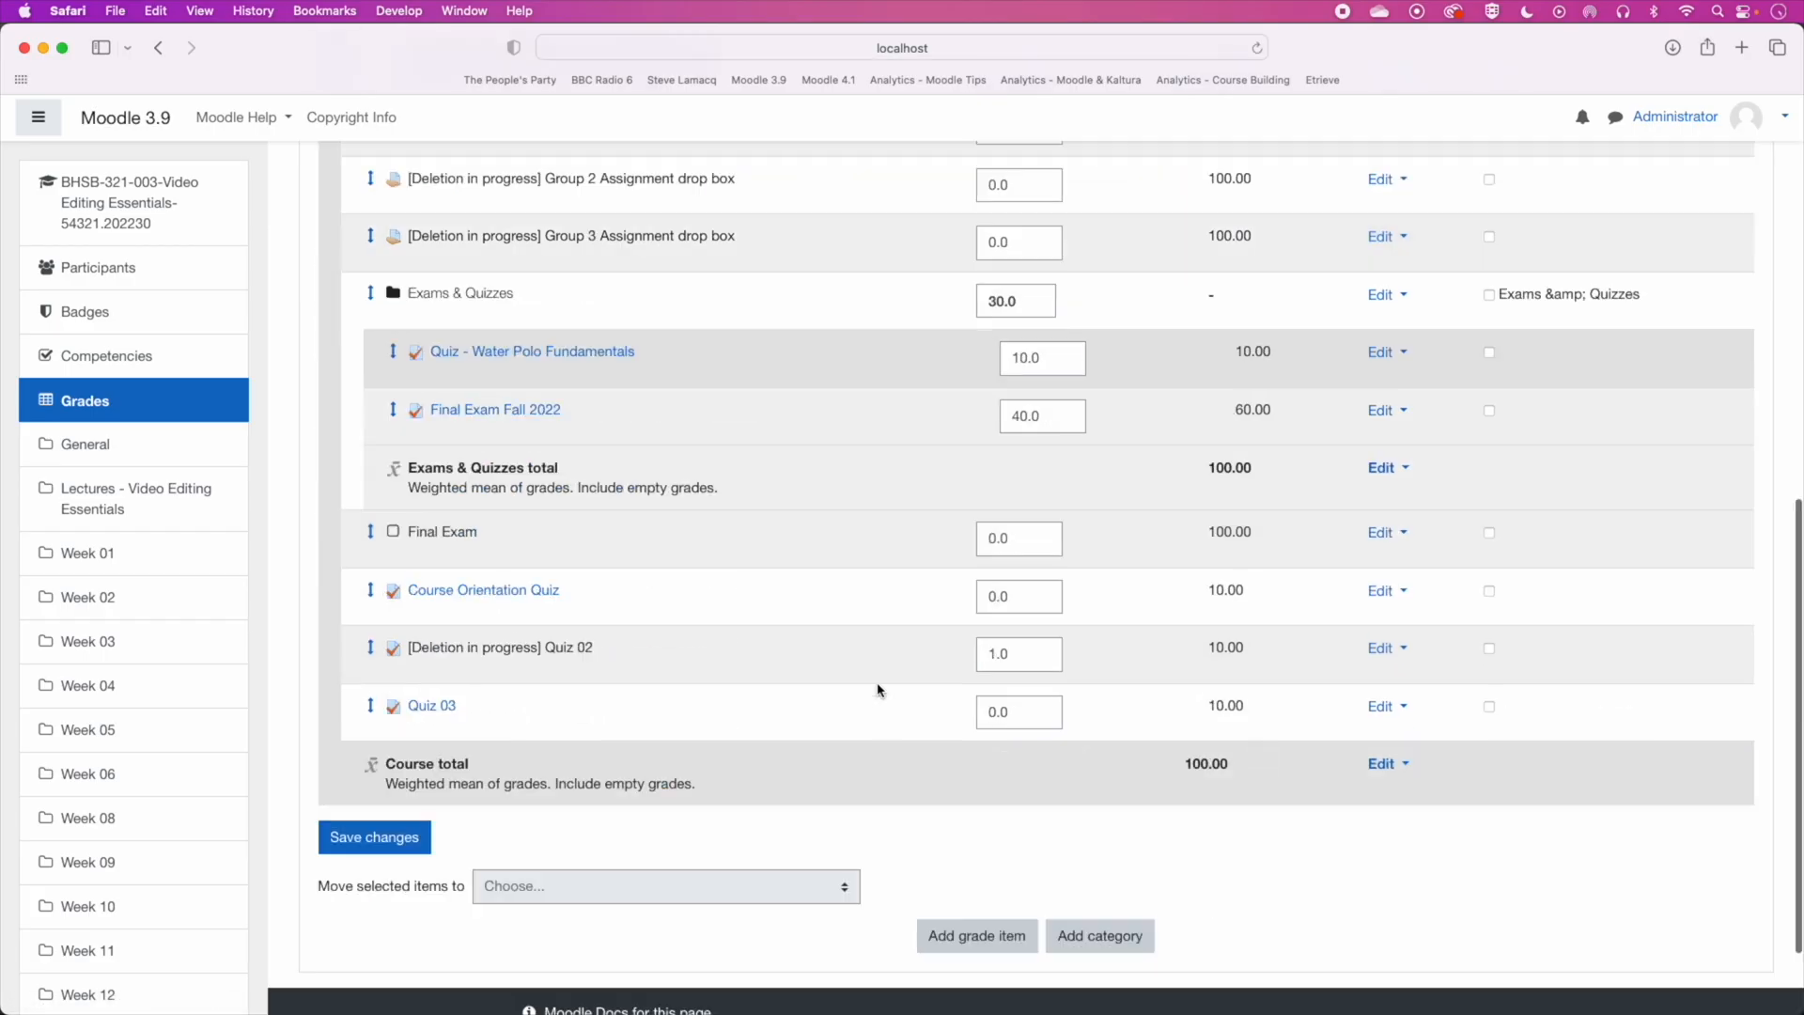
pyautogui.scroll(-3, 878, 691)
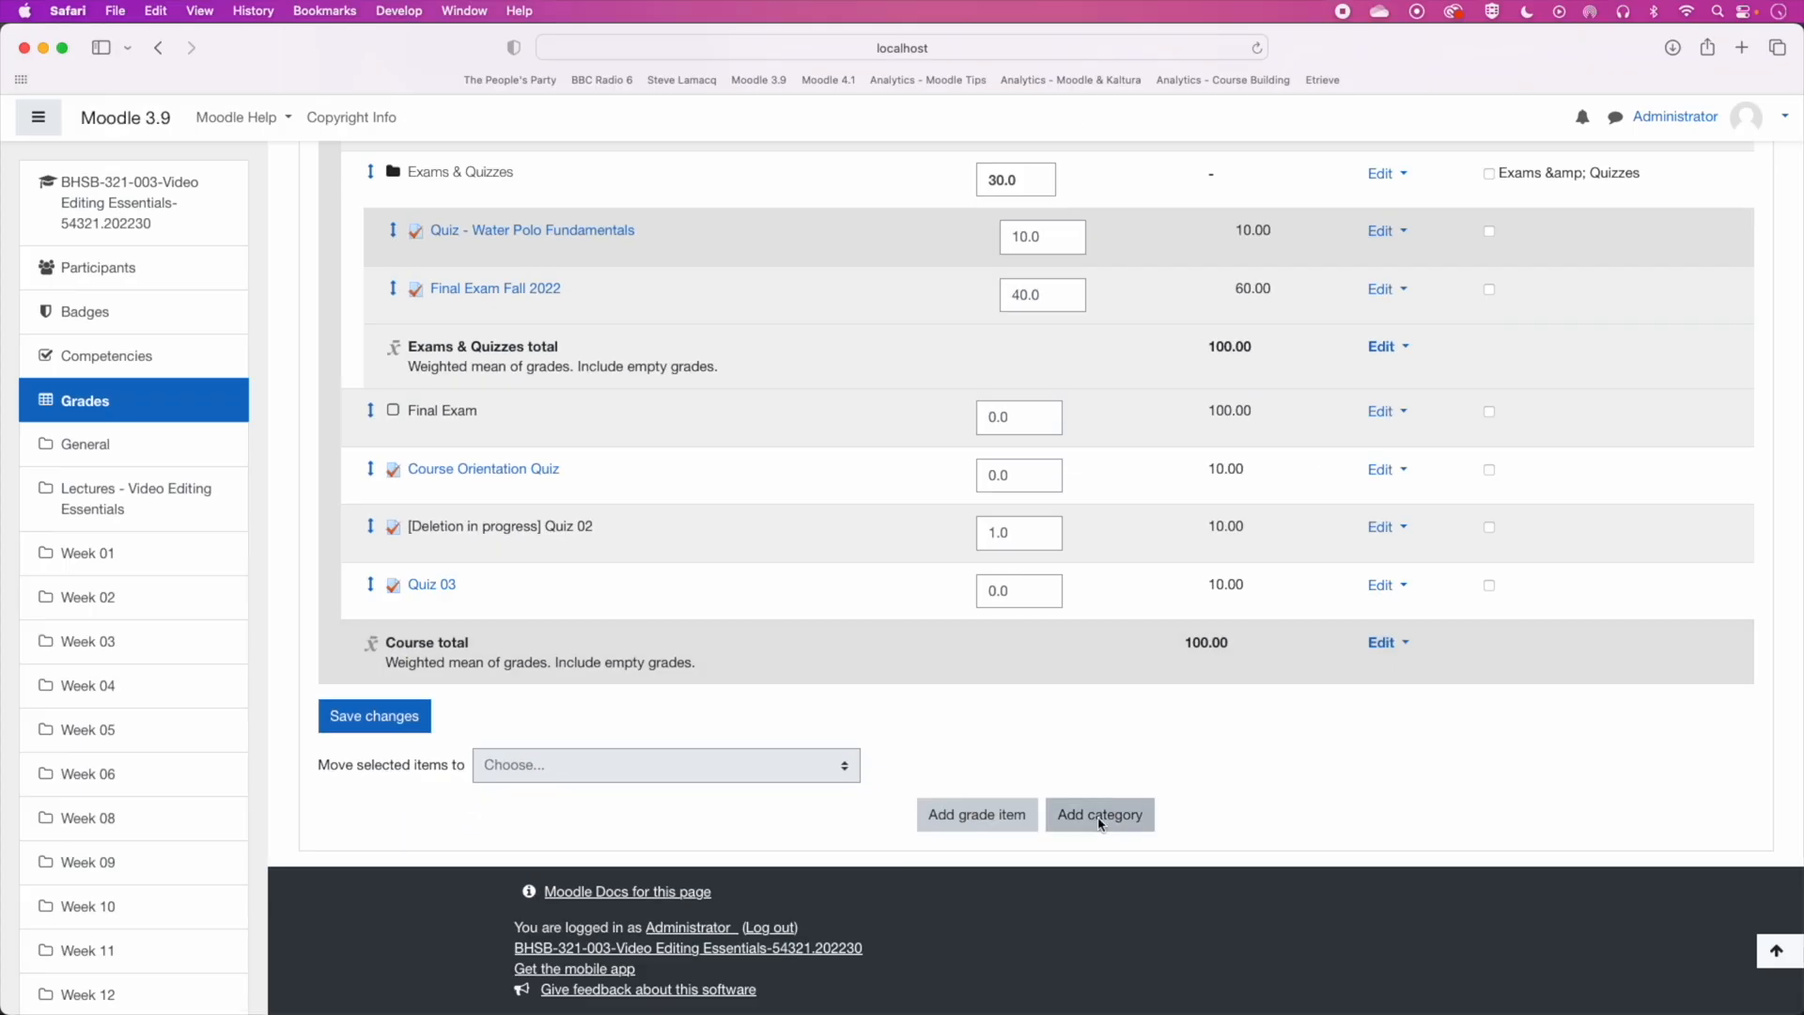
pyautogui.click(1100, 823)
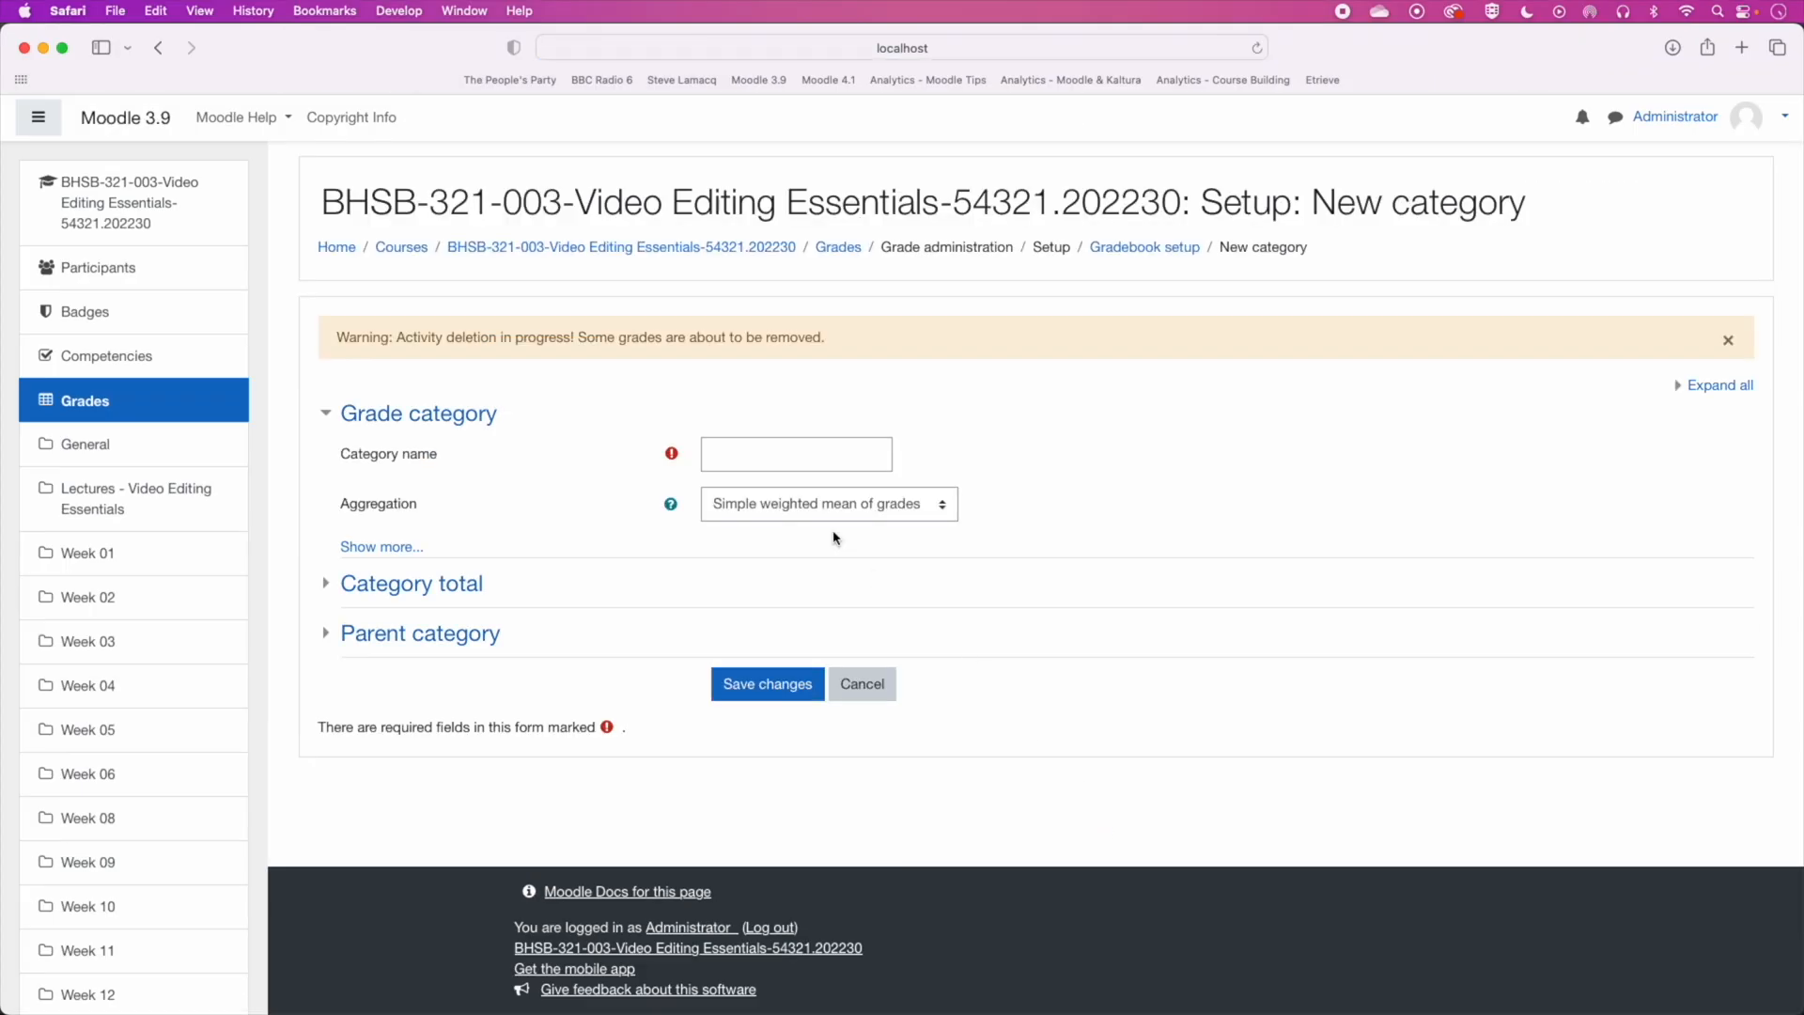
pyautogui.click(816, 462)
pyautogui.write('Ungraded Ite')
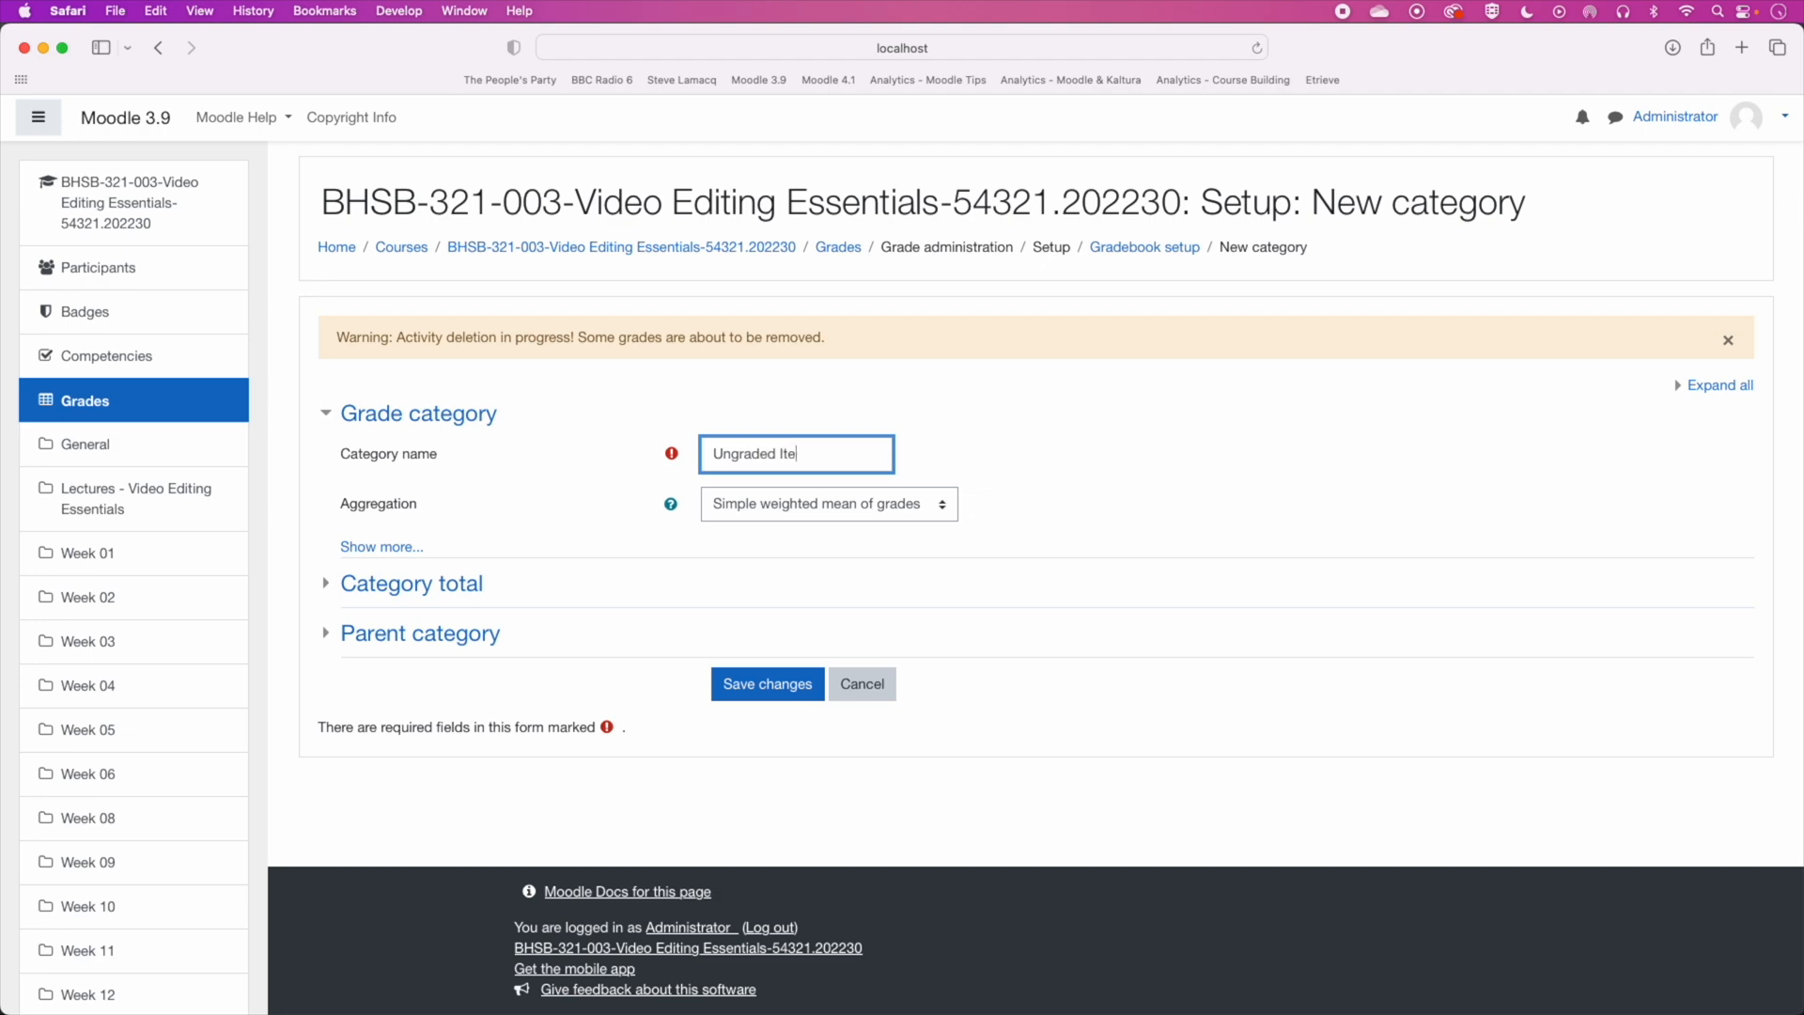
pyautogui.write('ms')
pyautogui.click(772, 684)
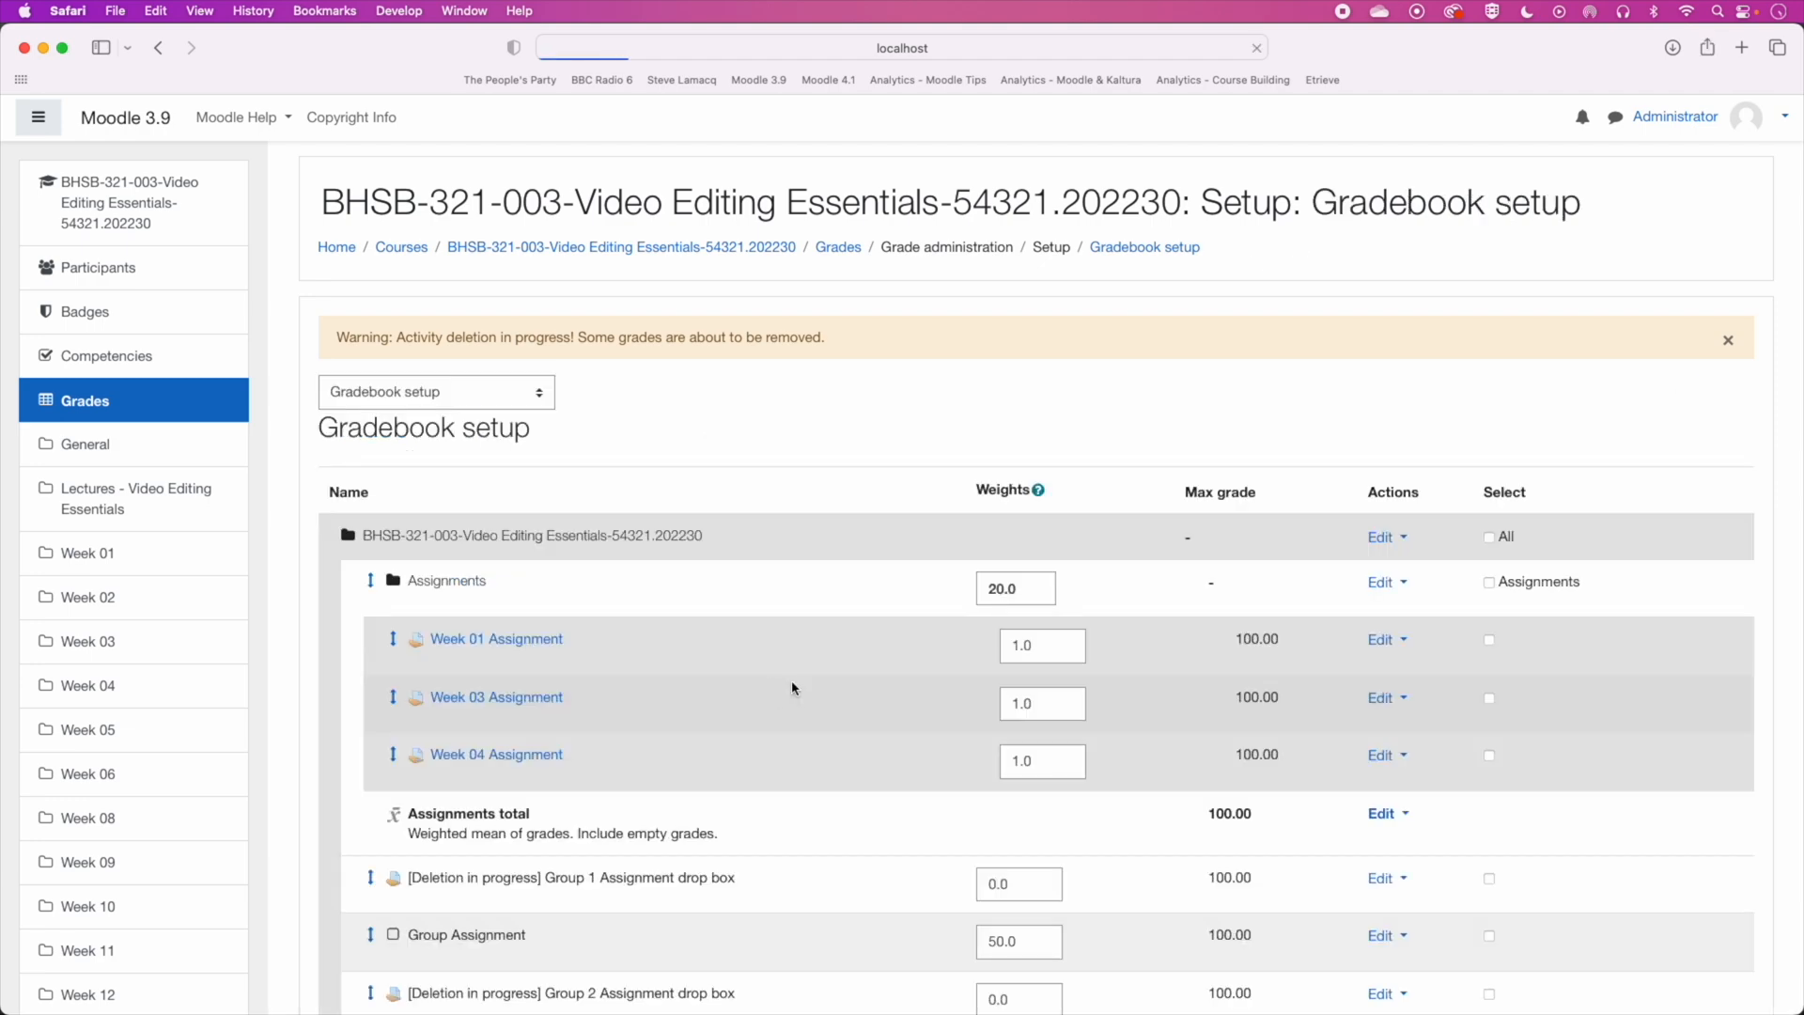
# Step: Move the Course Orientation Quiz and Quiz 03 into the Ungraded Items category and continue past the grade recalculation
pyautogui.scroll(-15, 792, 688)
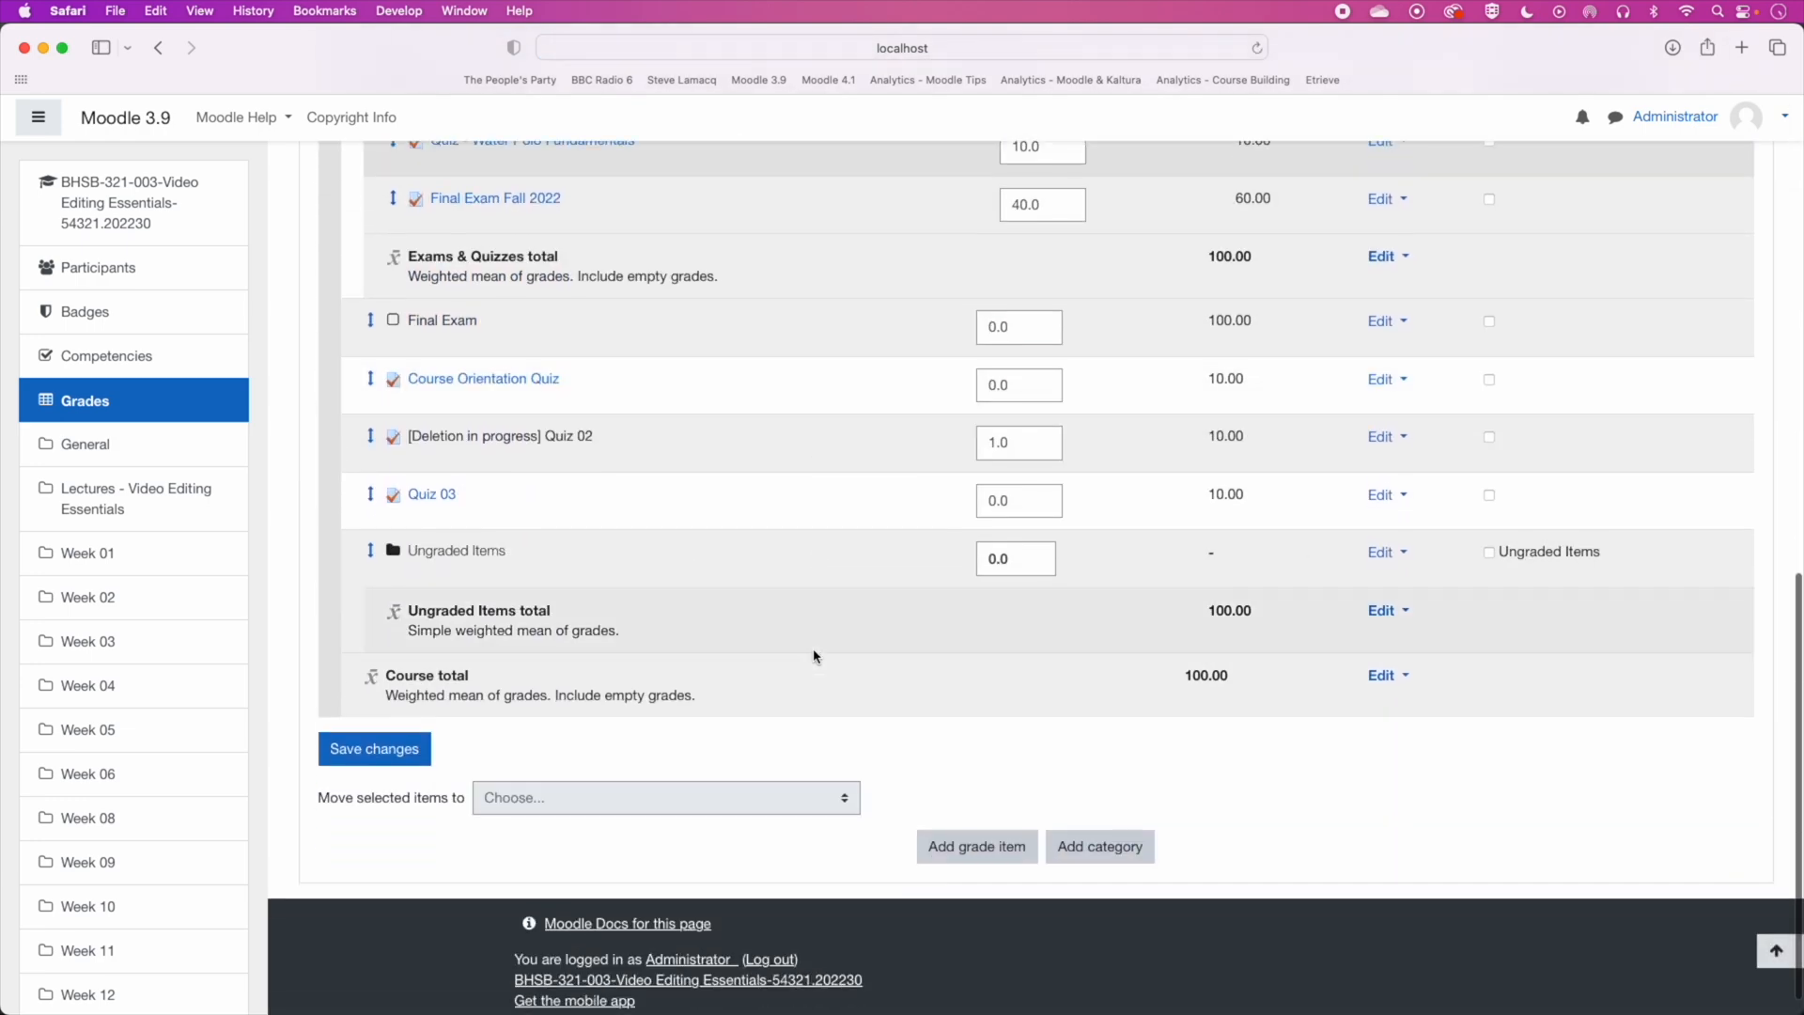
pyautogui.click(1490, 379)
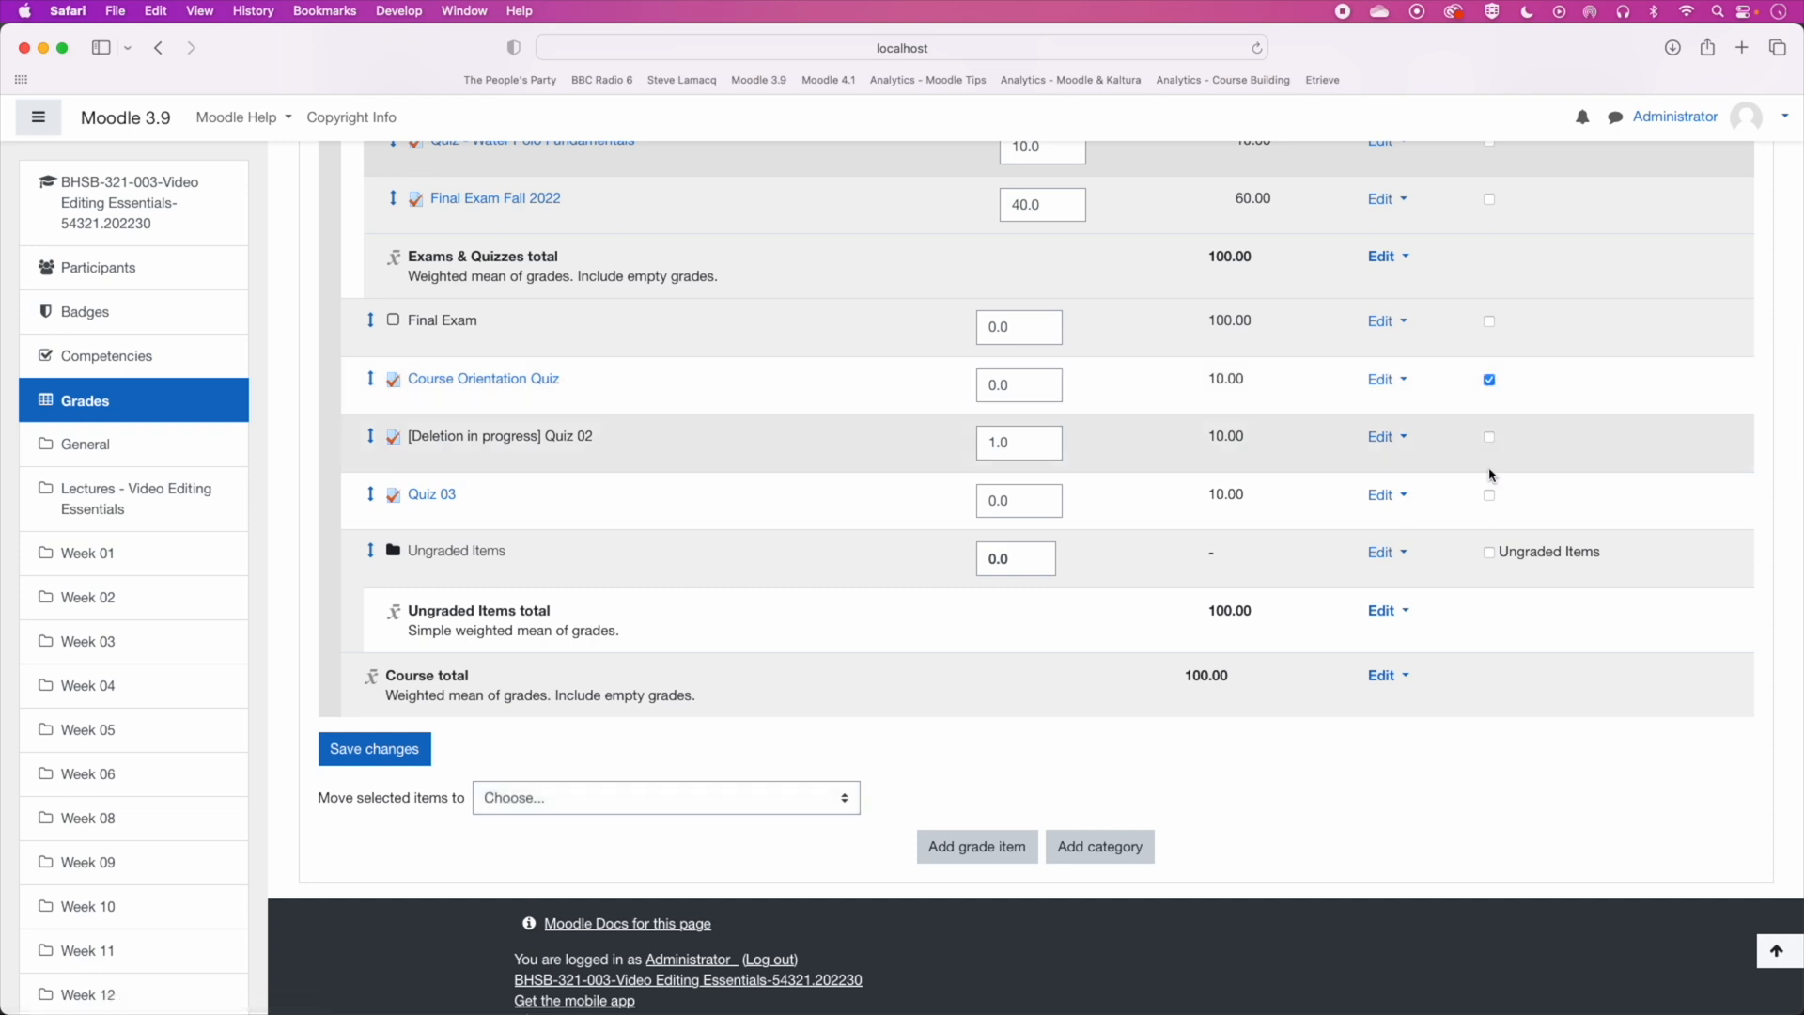
pyautogui.click(1490, 498)
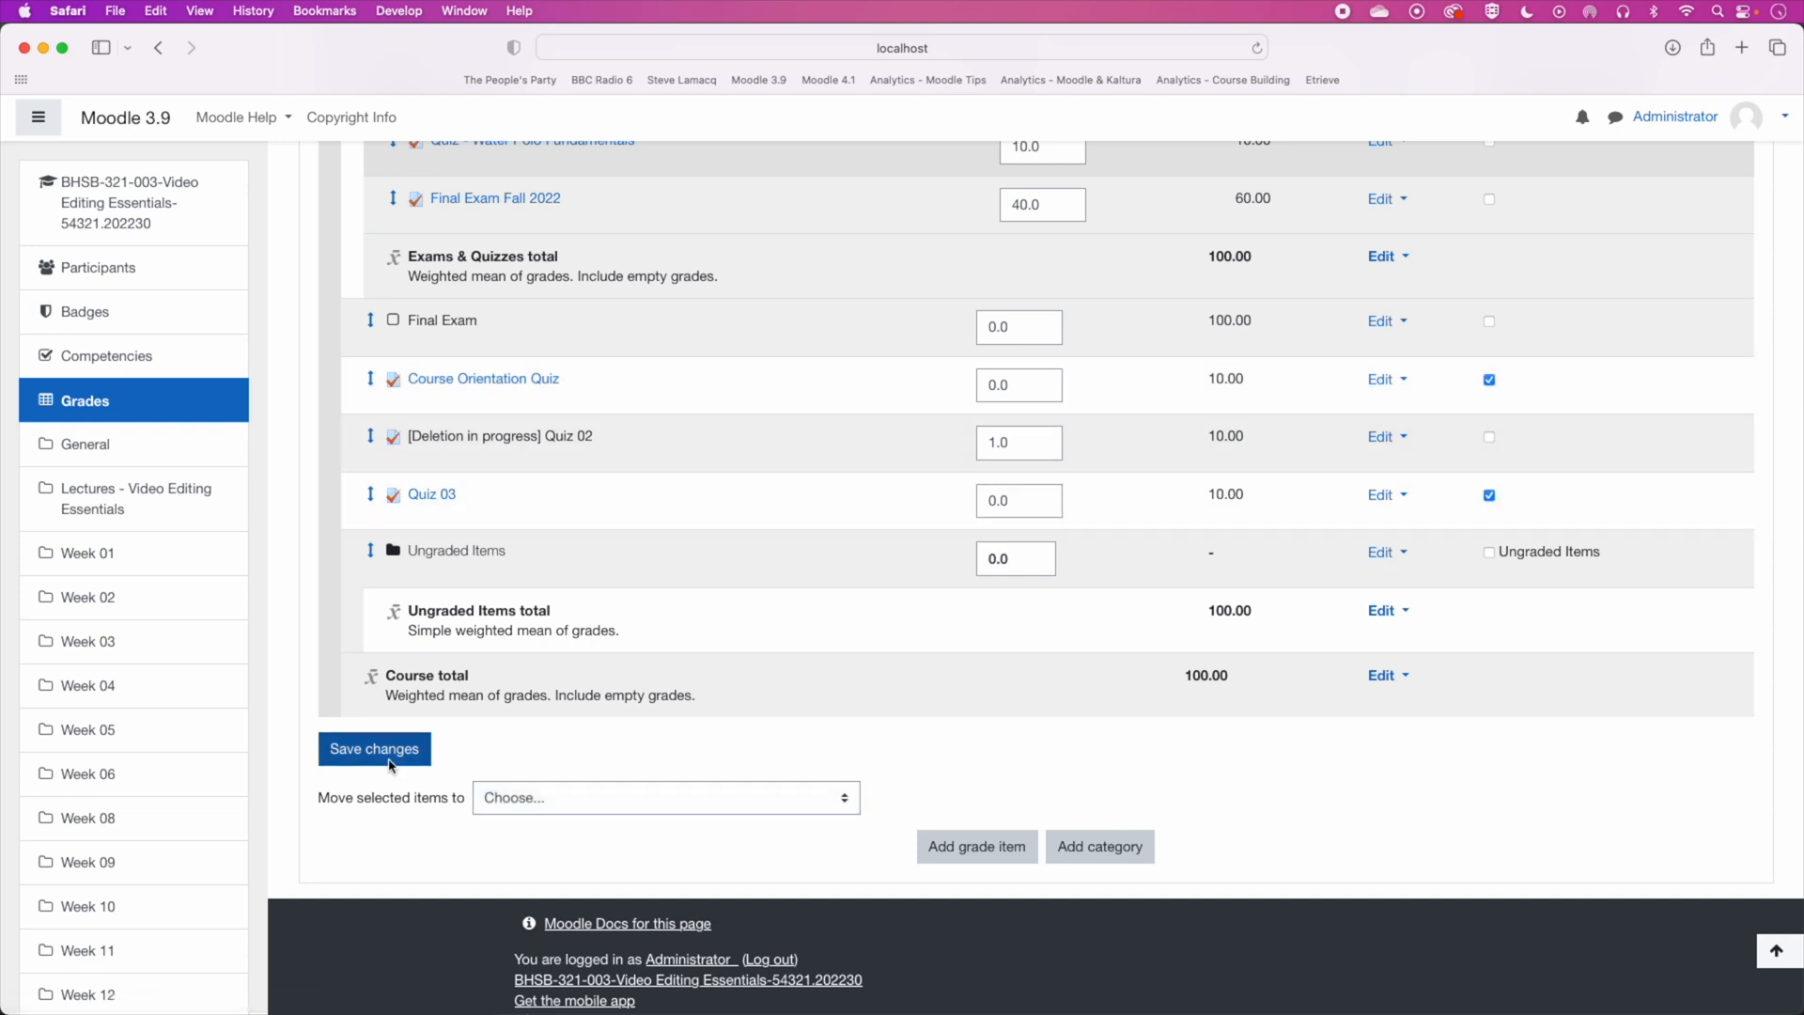
pyautogui.click(584, 801)
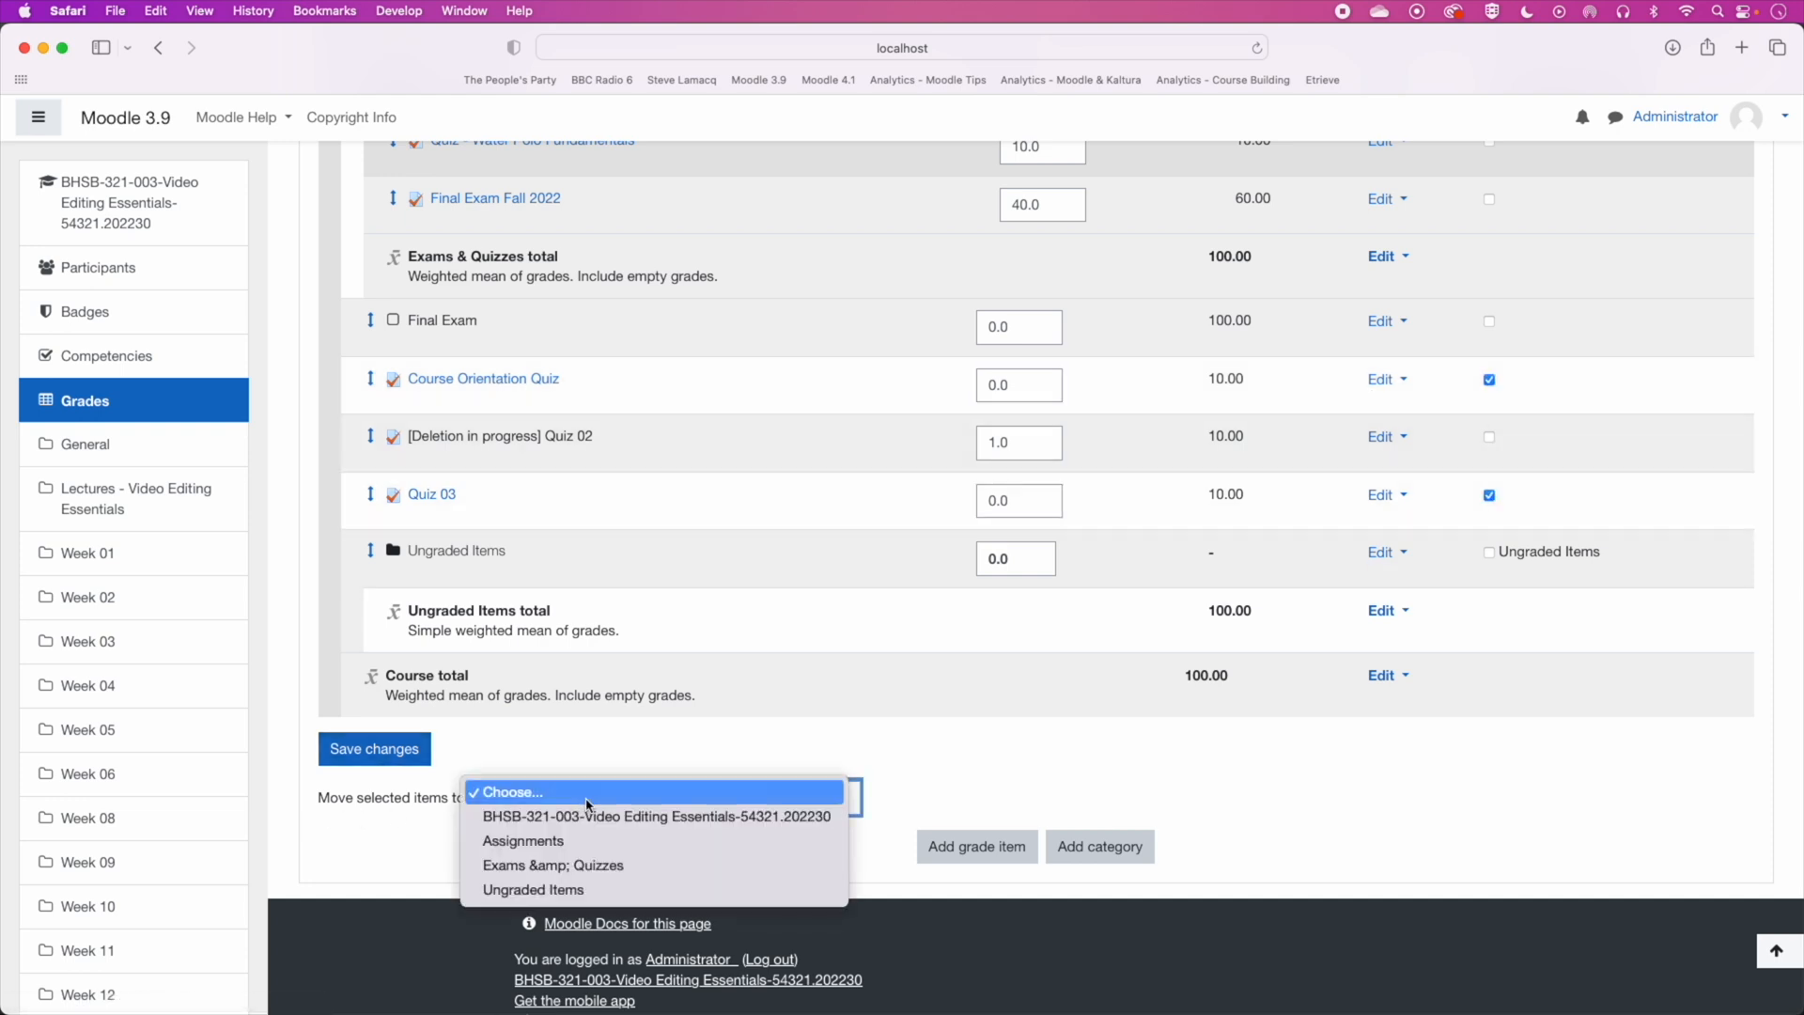
pyautogui.click(536, 889)
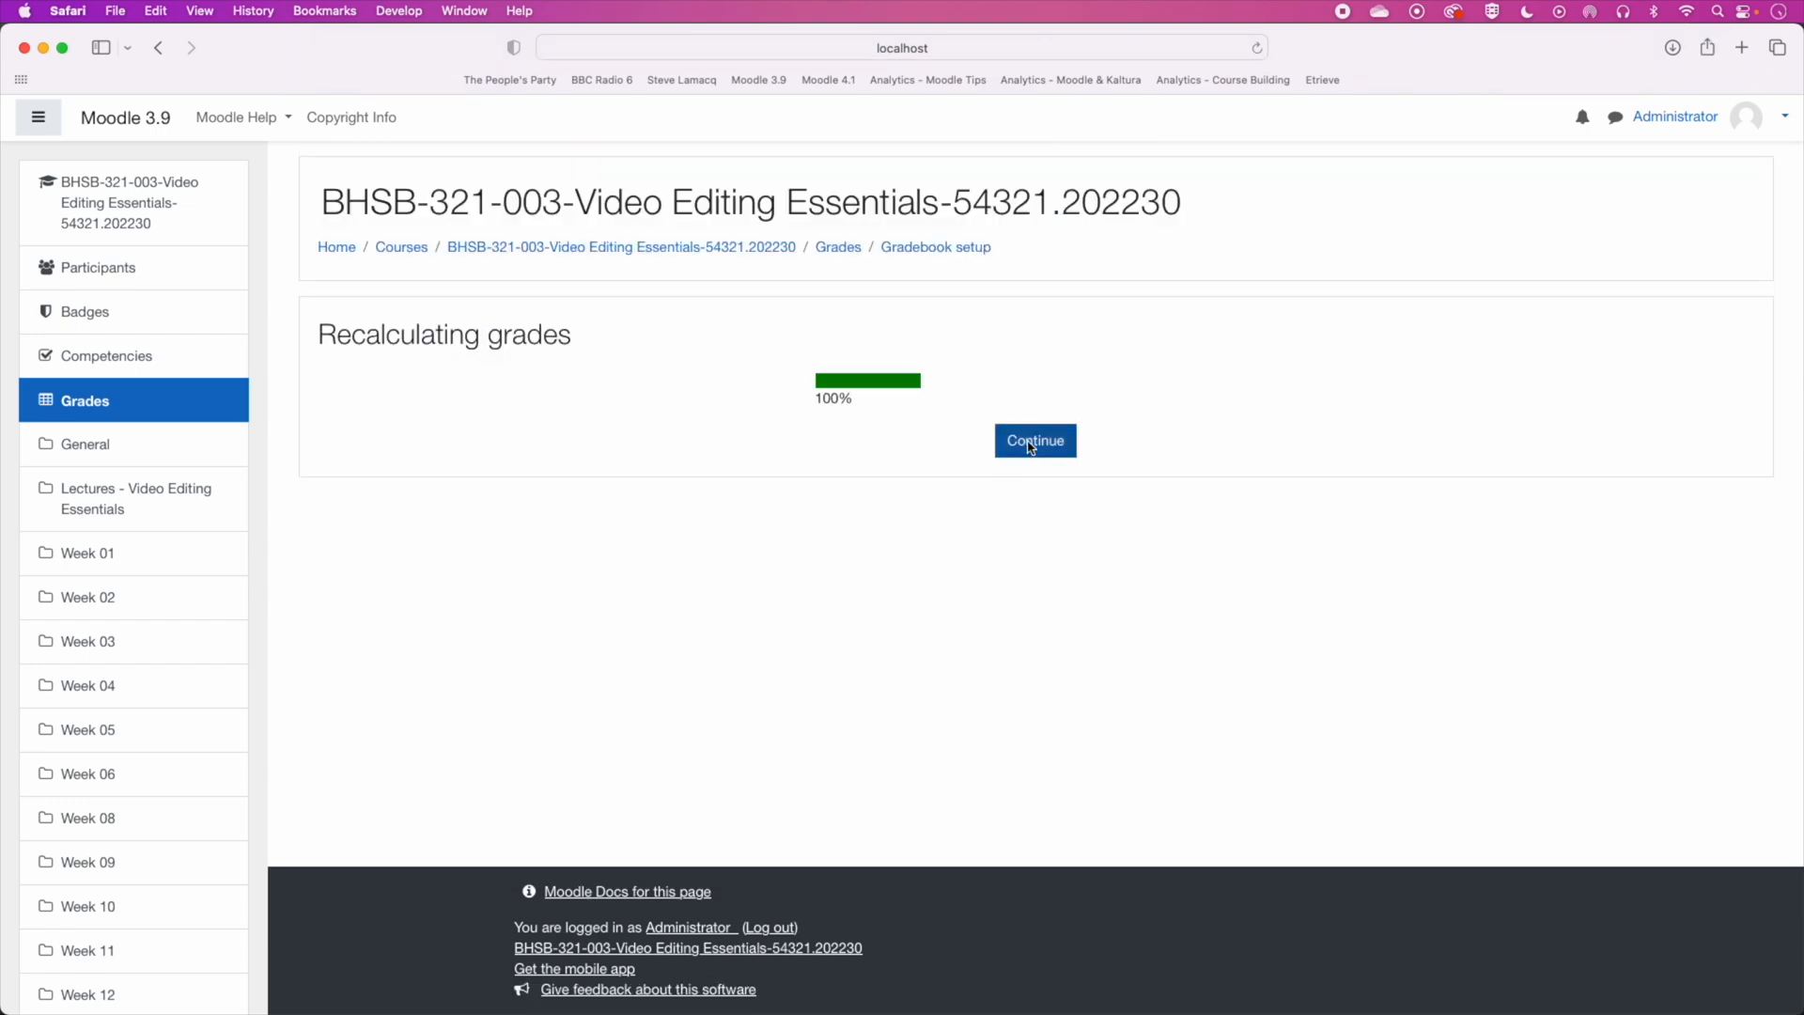
pyautogui.click(1034, 441)
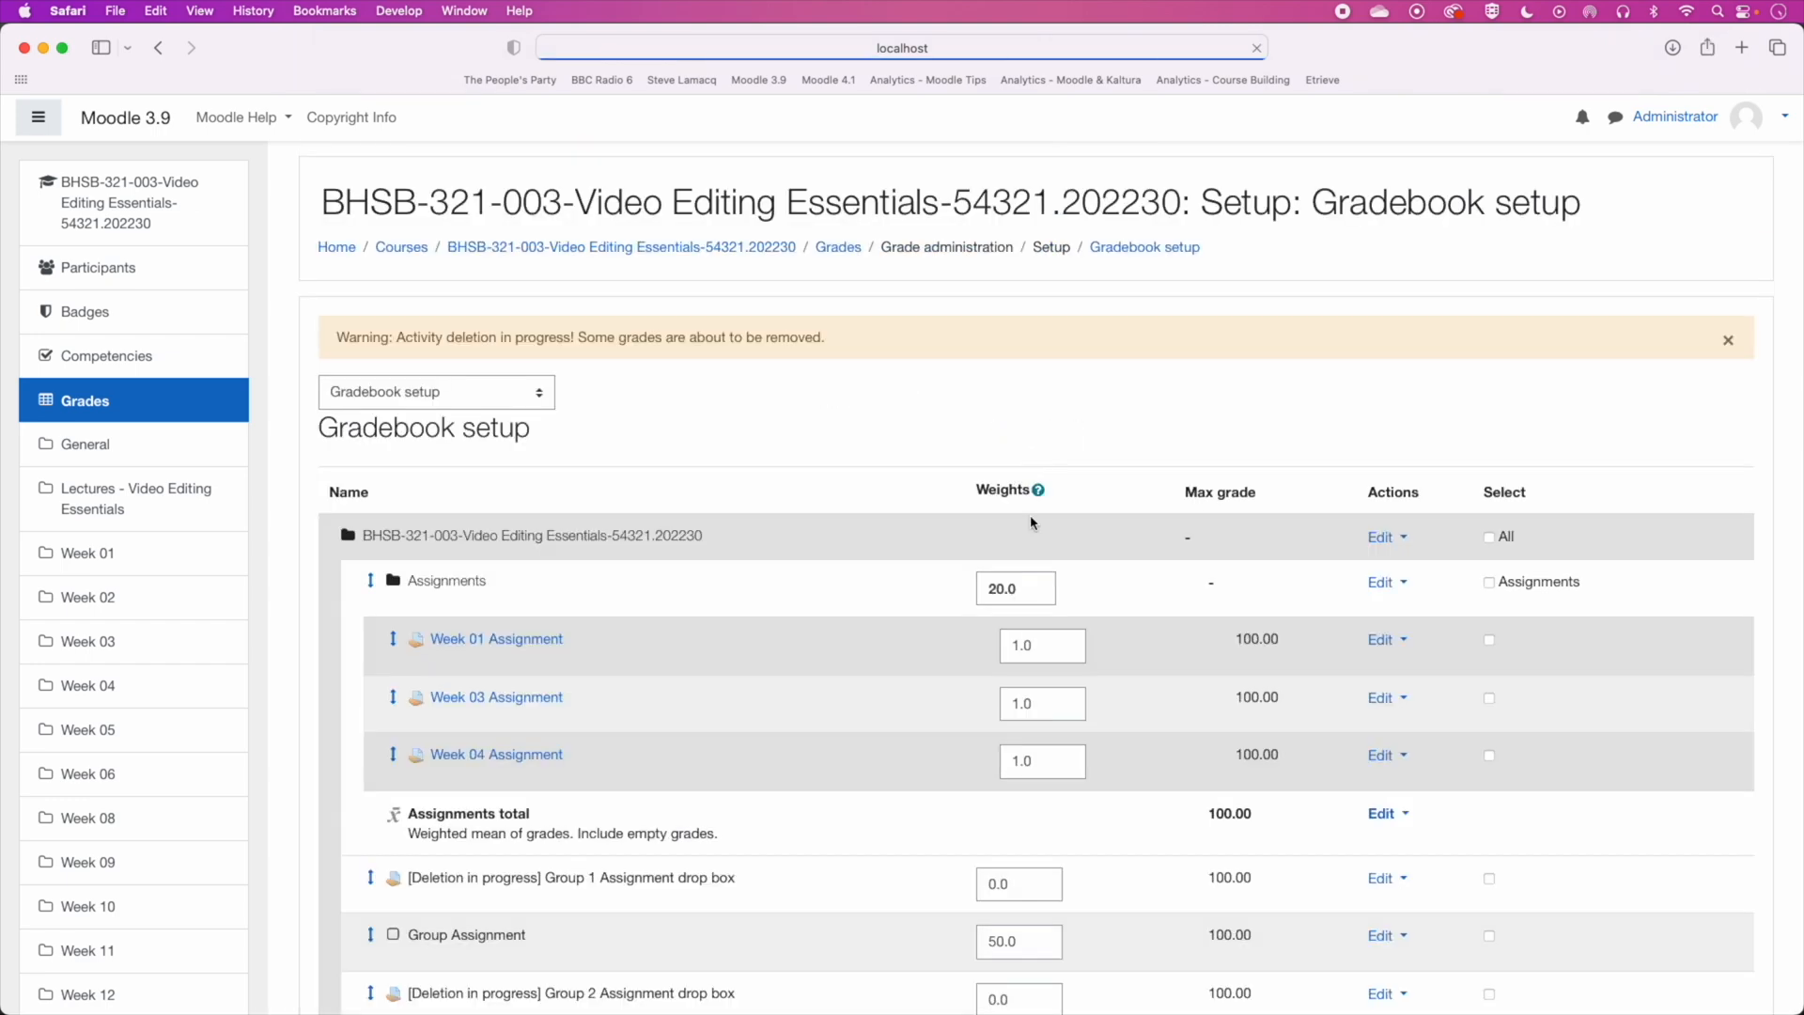
# Step: Open the user report for one student and examine how the Ungraded Items category and its quizzes are listed
pyautogui.scroll(-10, 980, 640)
pyautogui.scroll(-3, 980, 640)
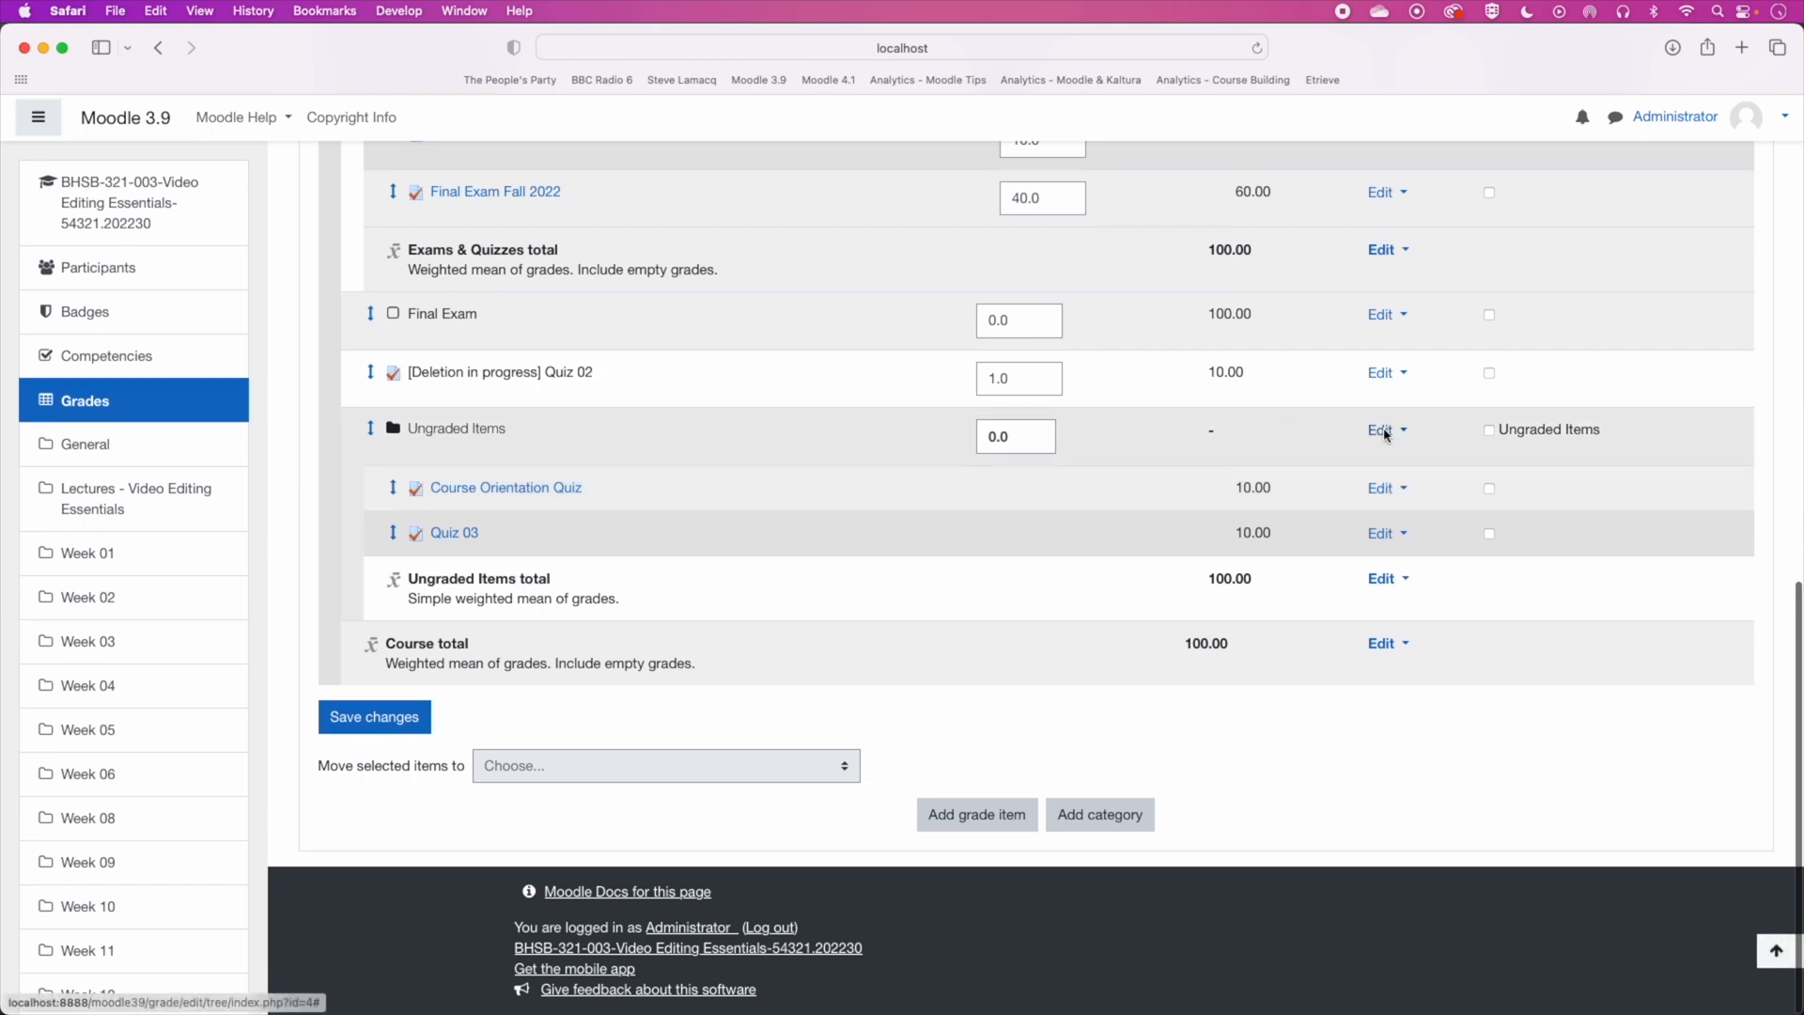
pyautogui.scroll(15, 777, 407)
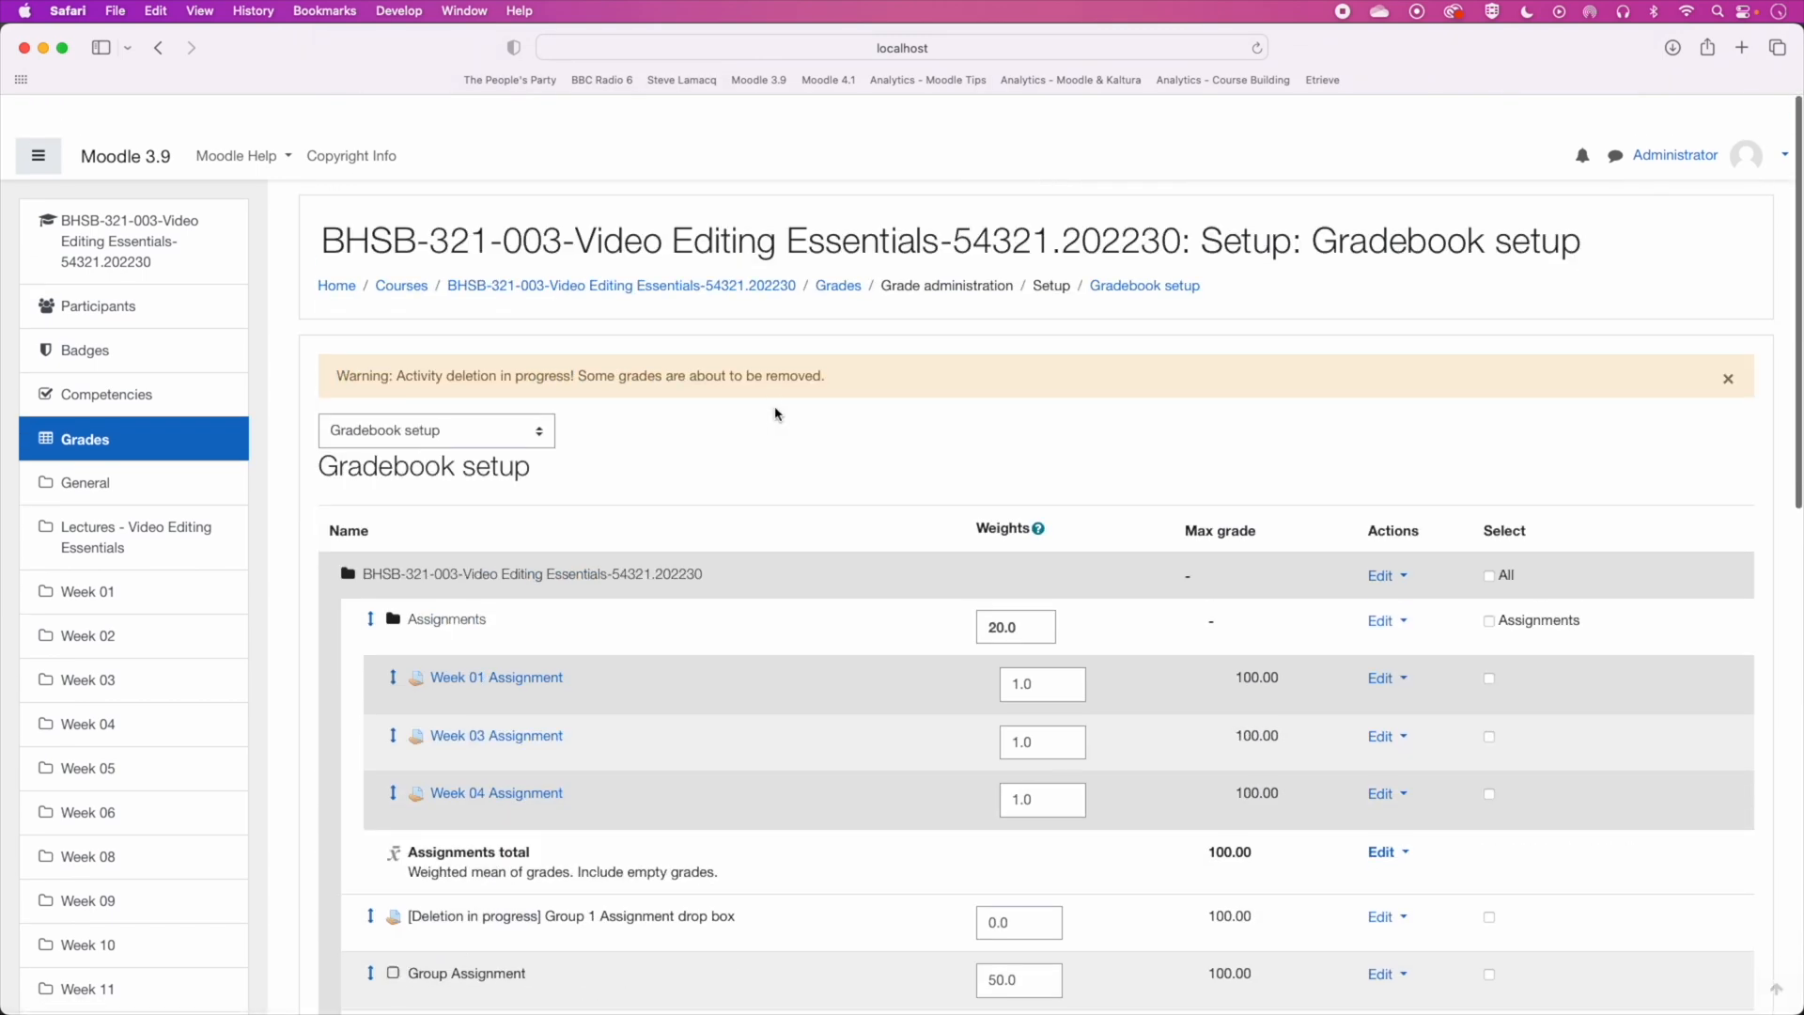
pyautogui.click(449, 406)
pyautogui.click(433, 337)
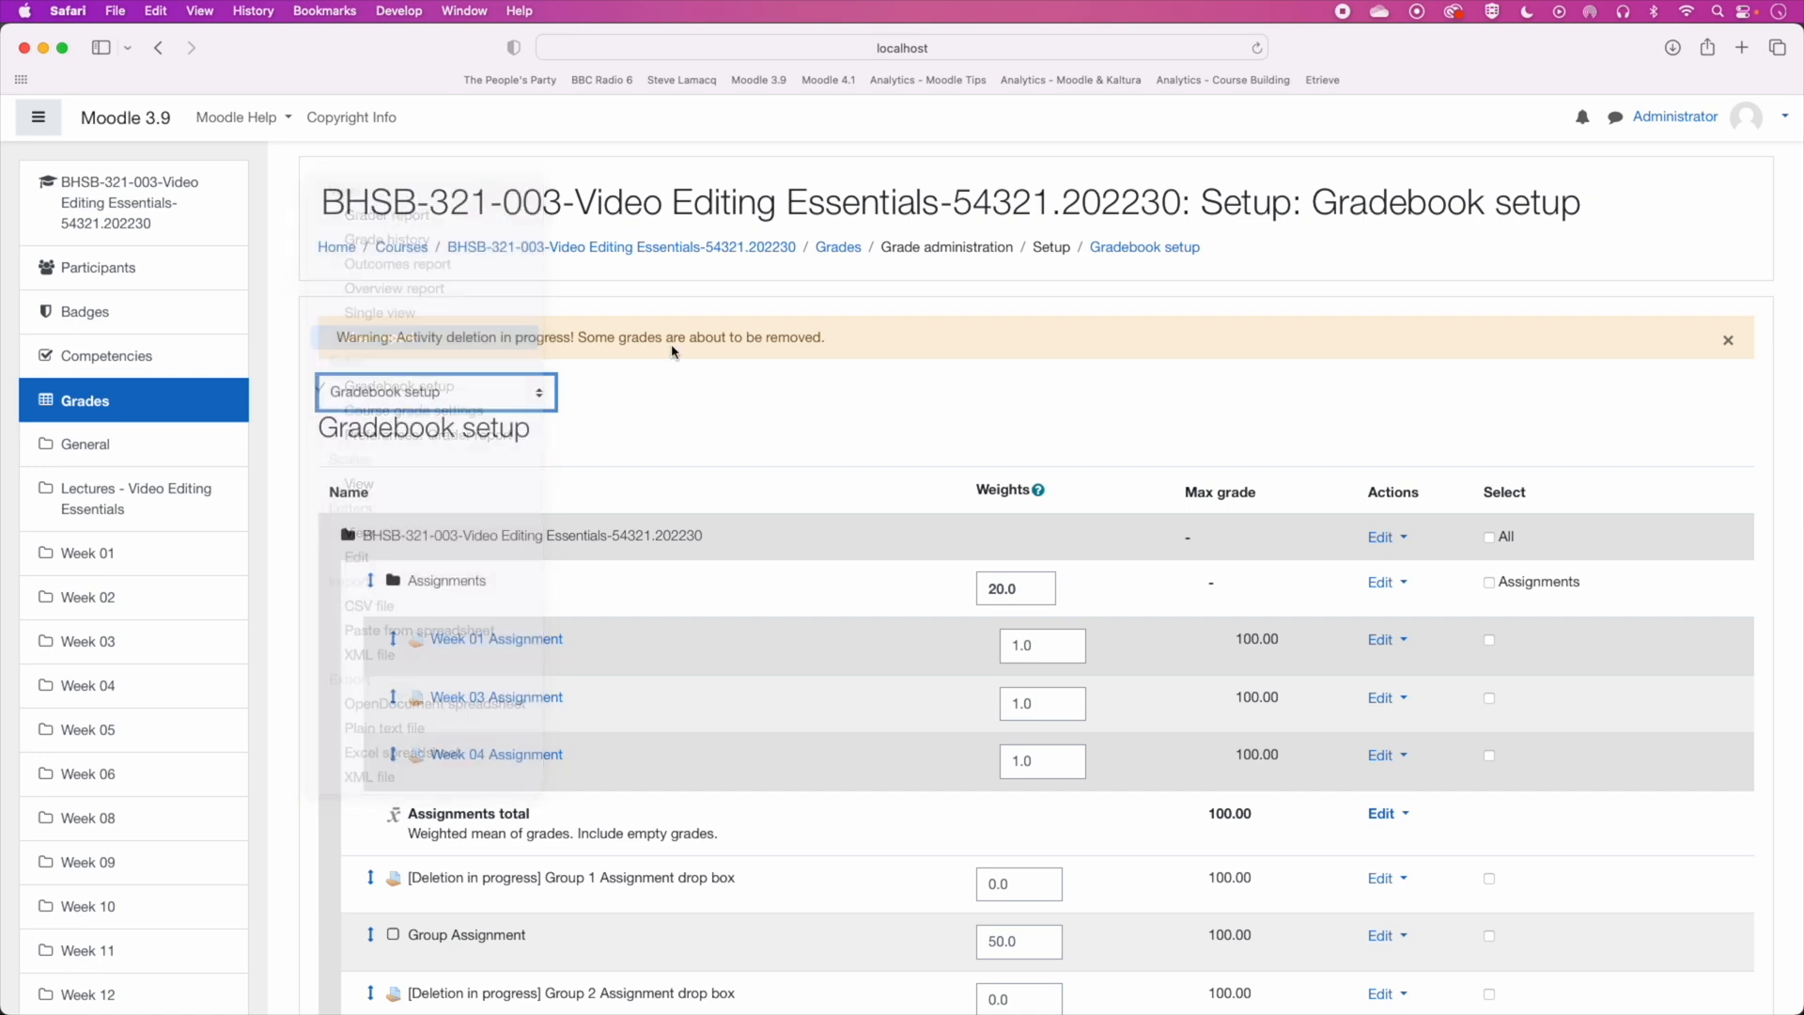
pyautogui.click(1638, 534)
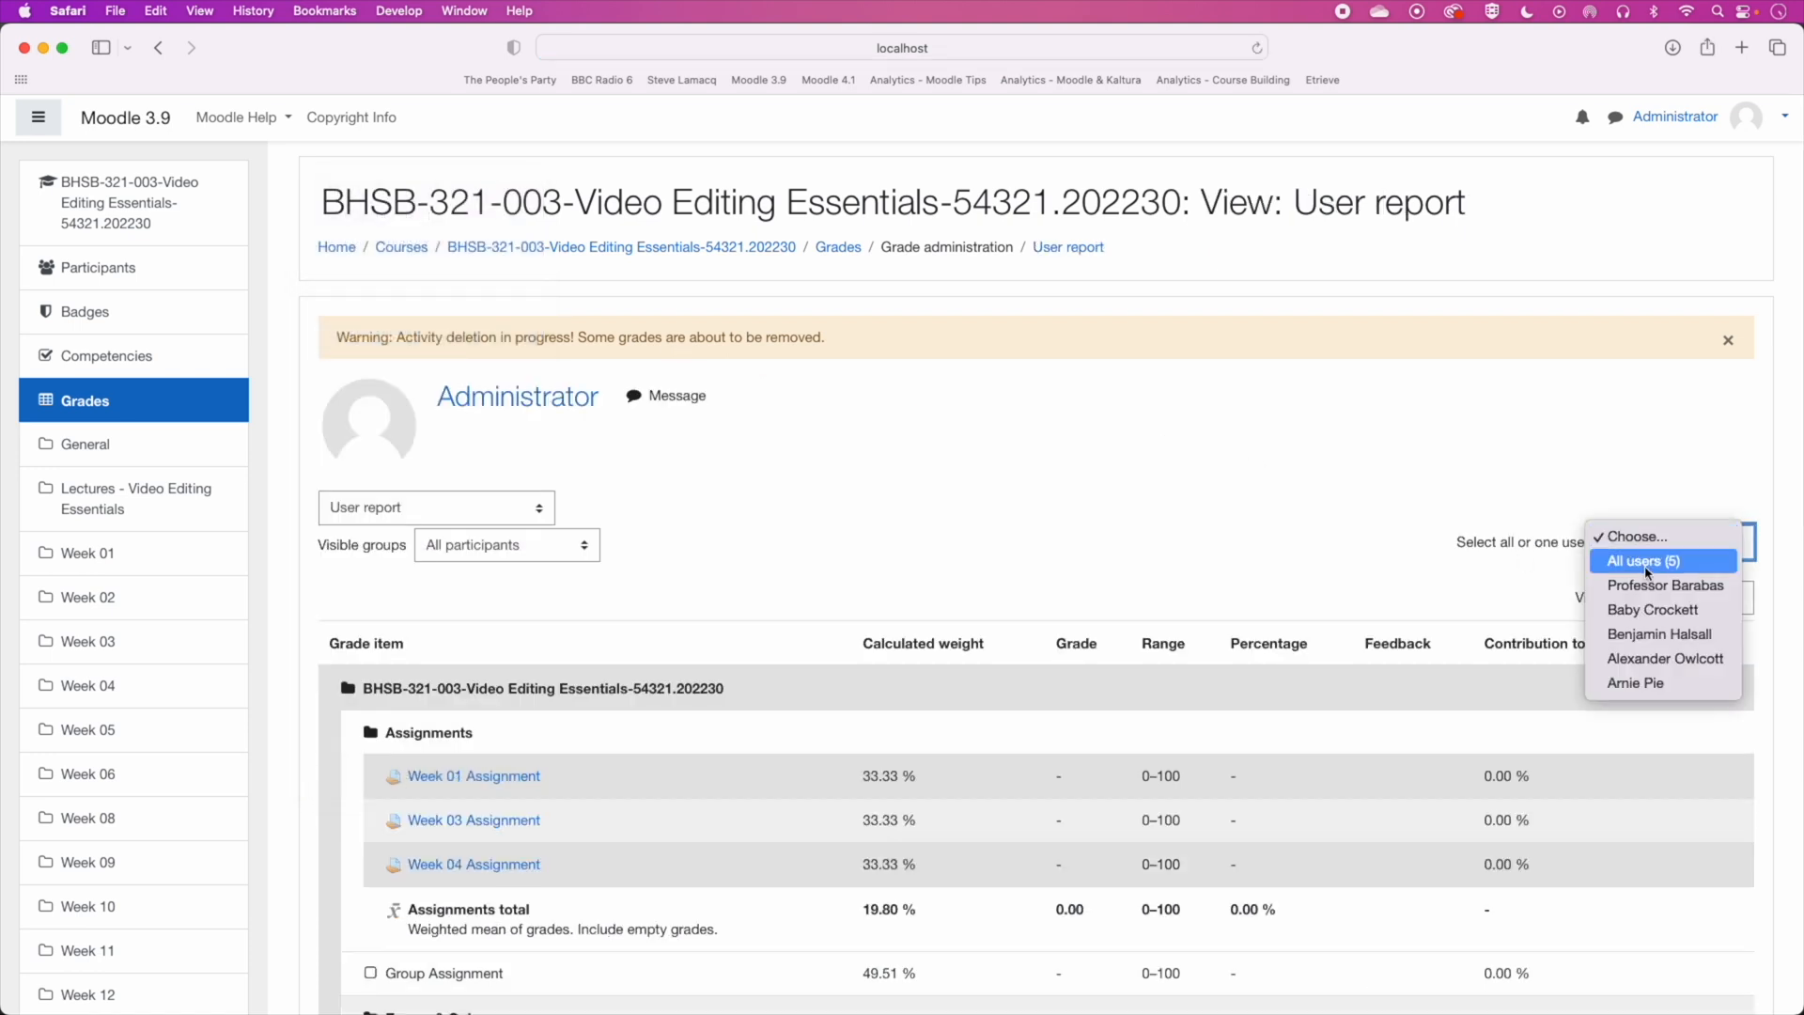
pyautogui.click(1647, 610)
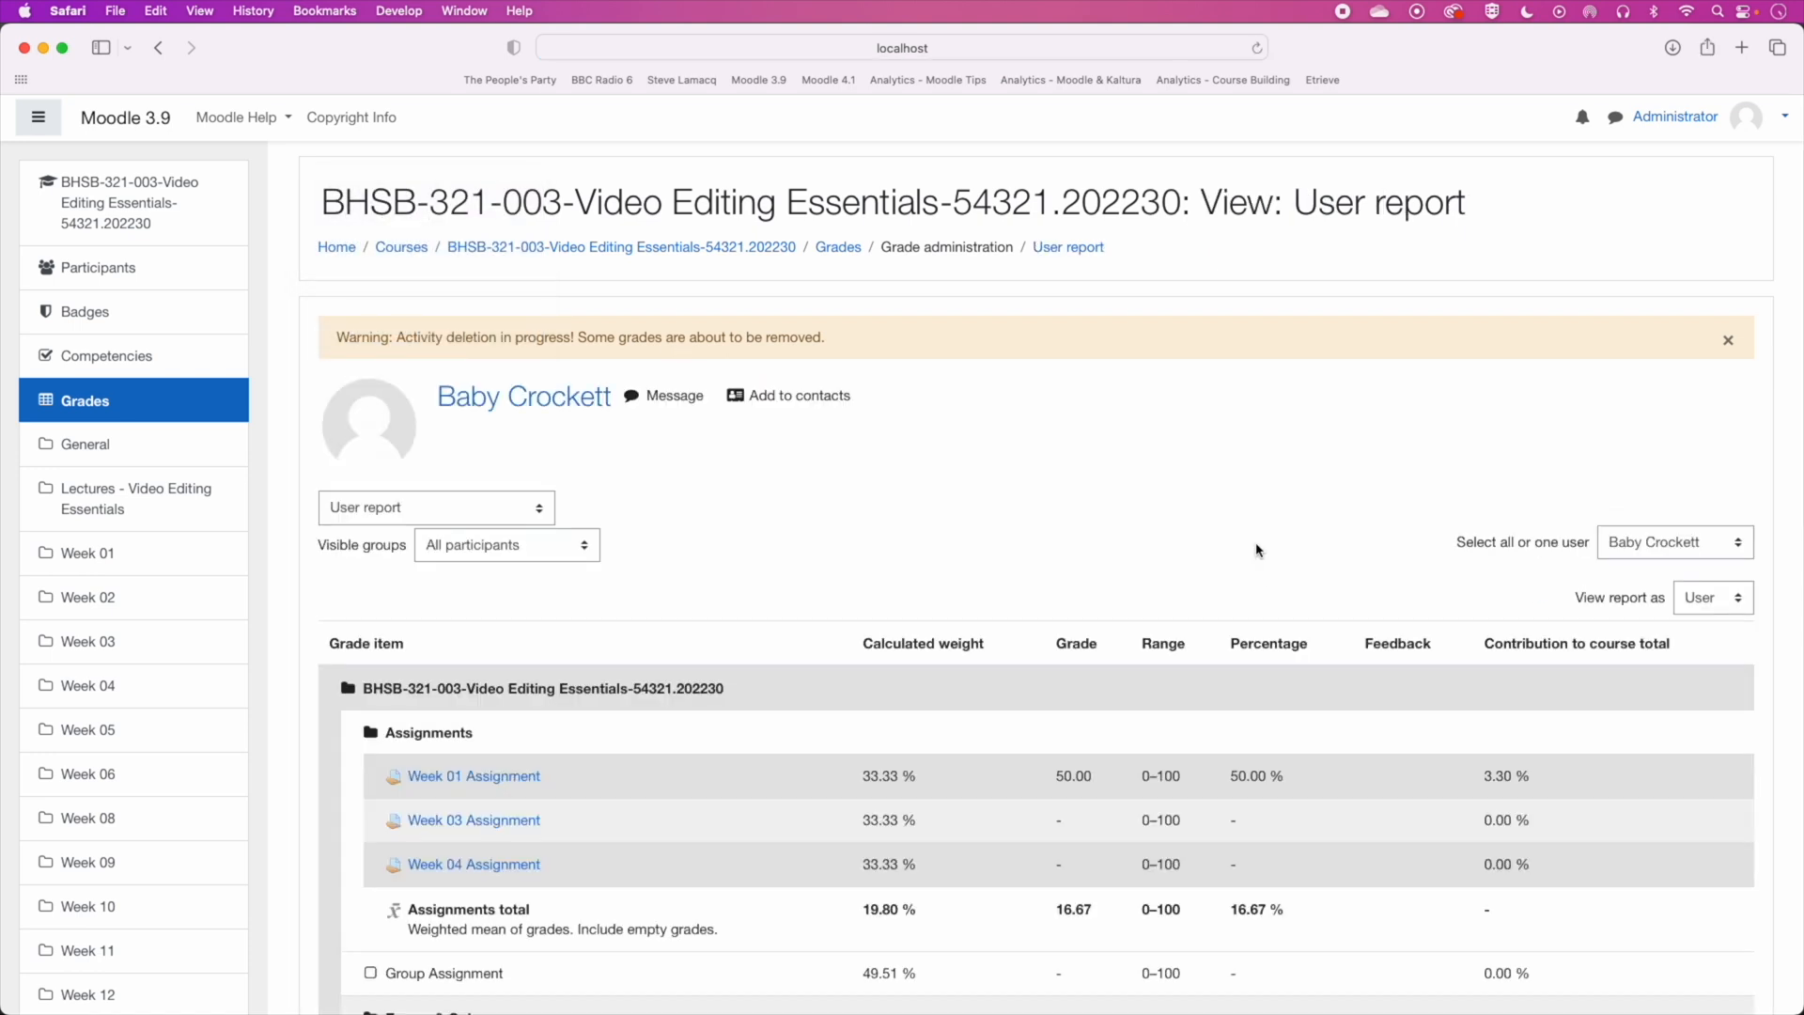
pyautogui.scroll(-5, 1260, 551)
pyautogui.scroll(-2, 1259, 551)
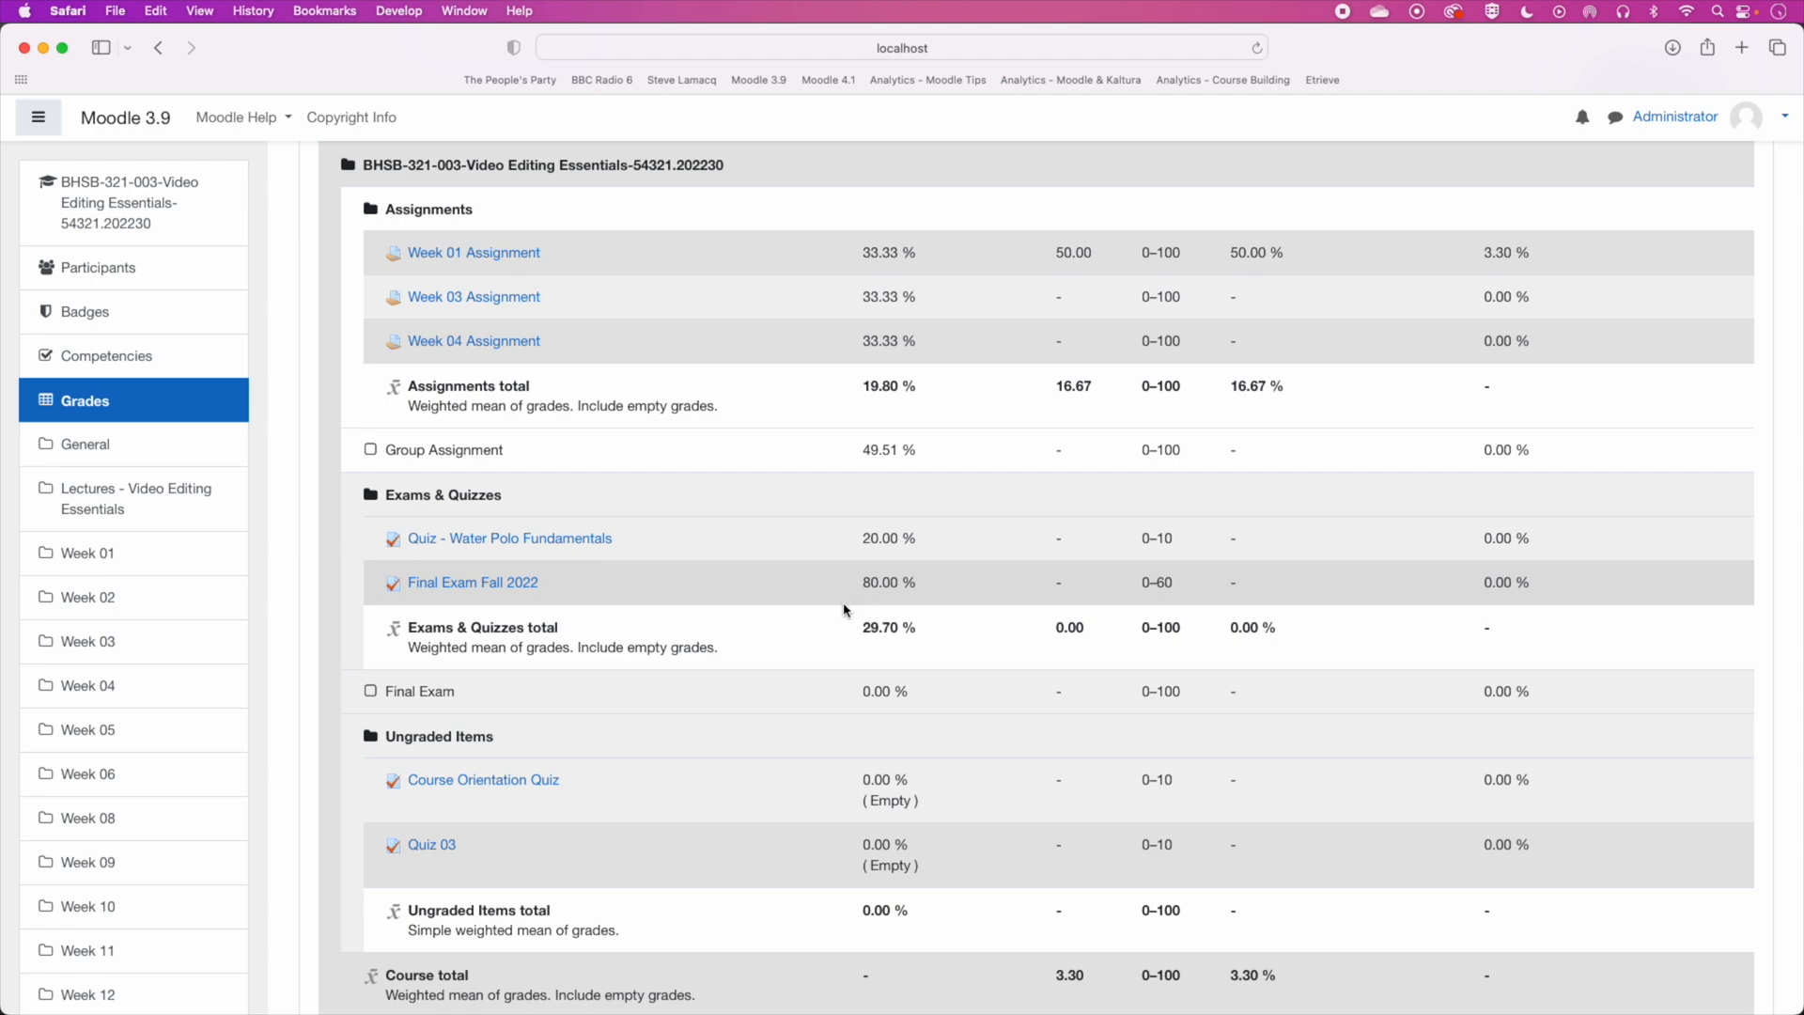
# Step: Return to the gradebook setup and hide the Ungraded Items category
pyautogui.scroll(6, 1142, 213)
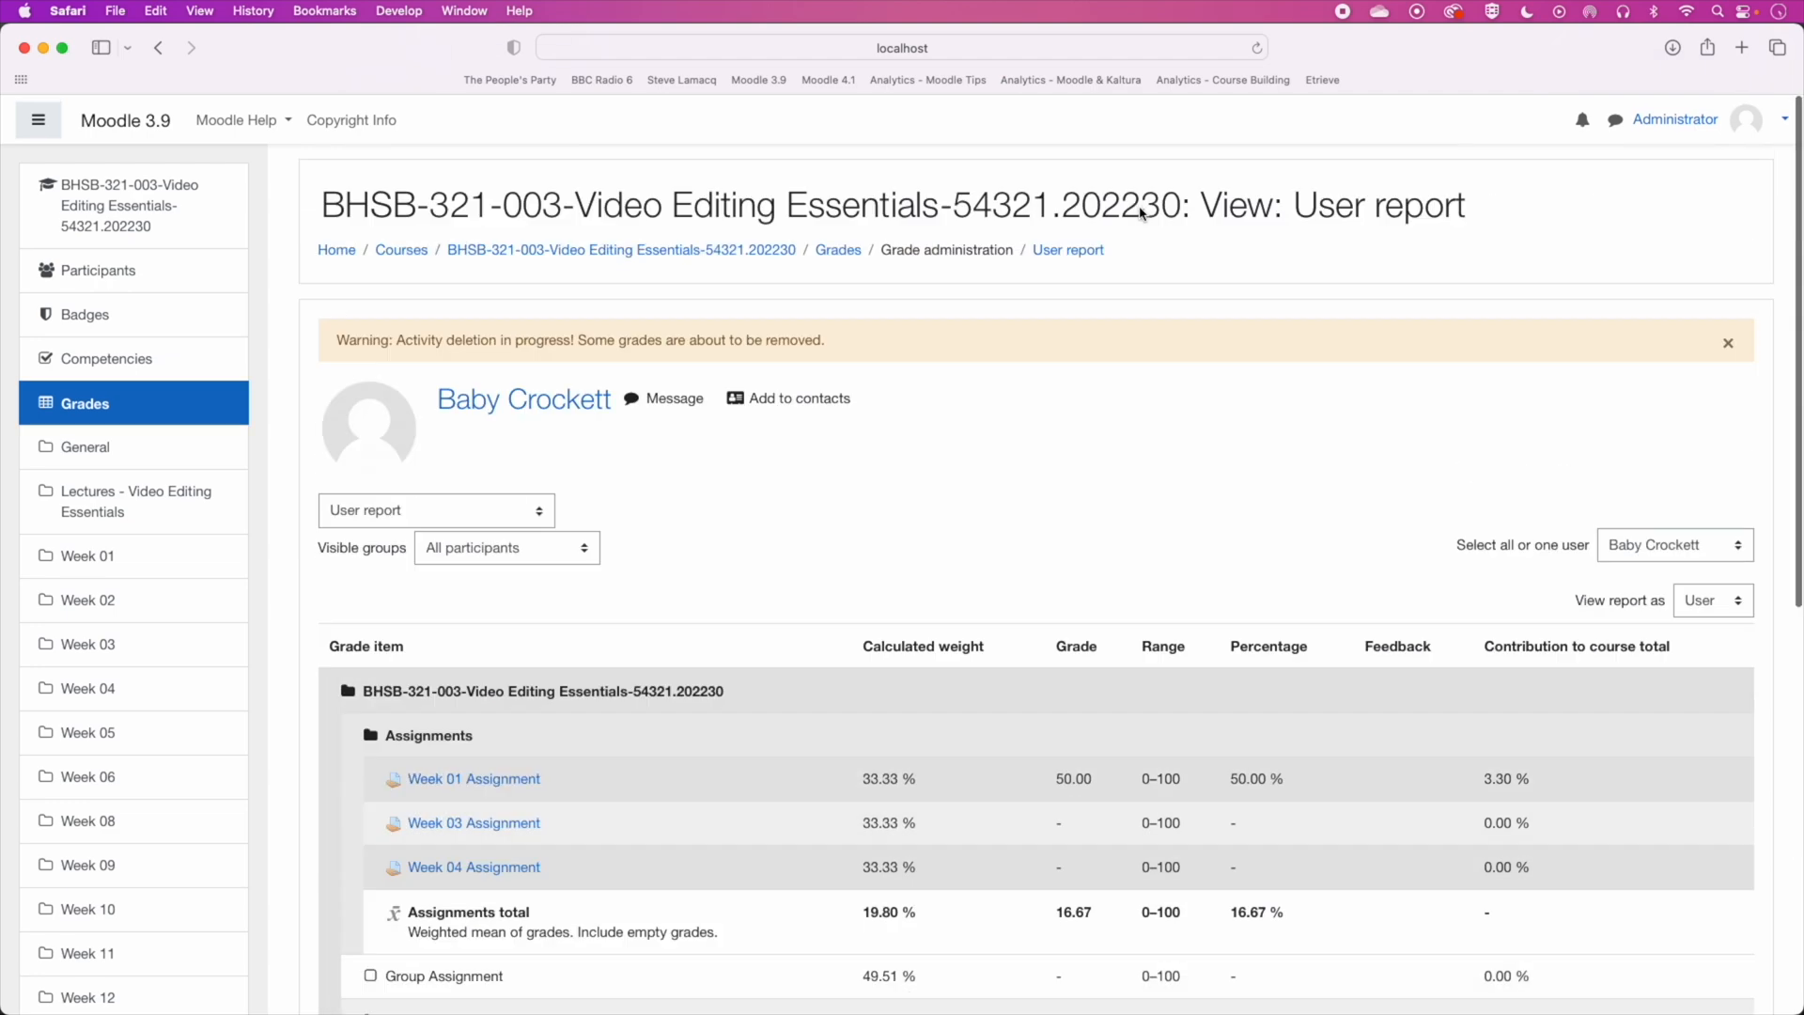
pyautogui.click(505, 513)
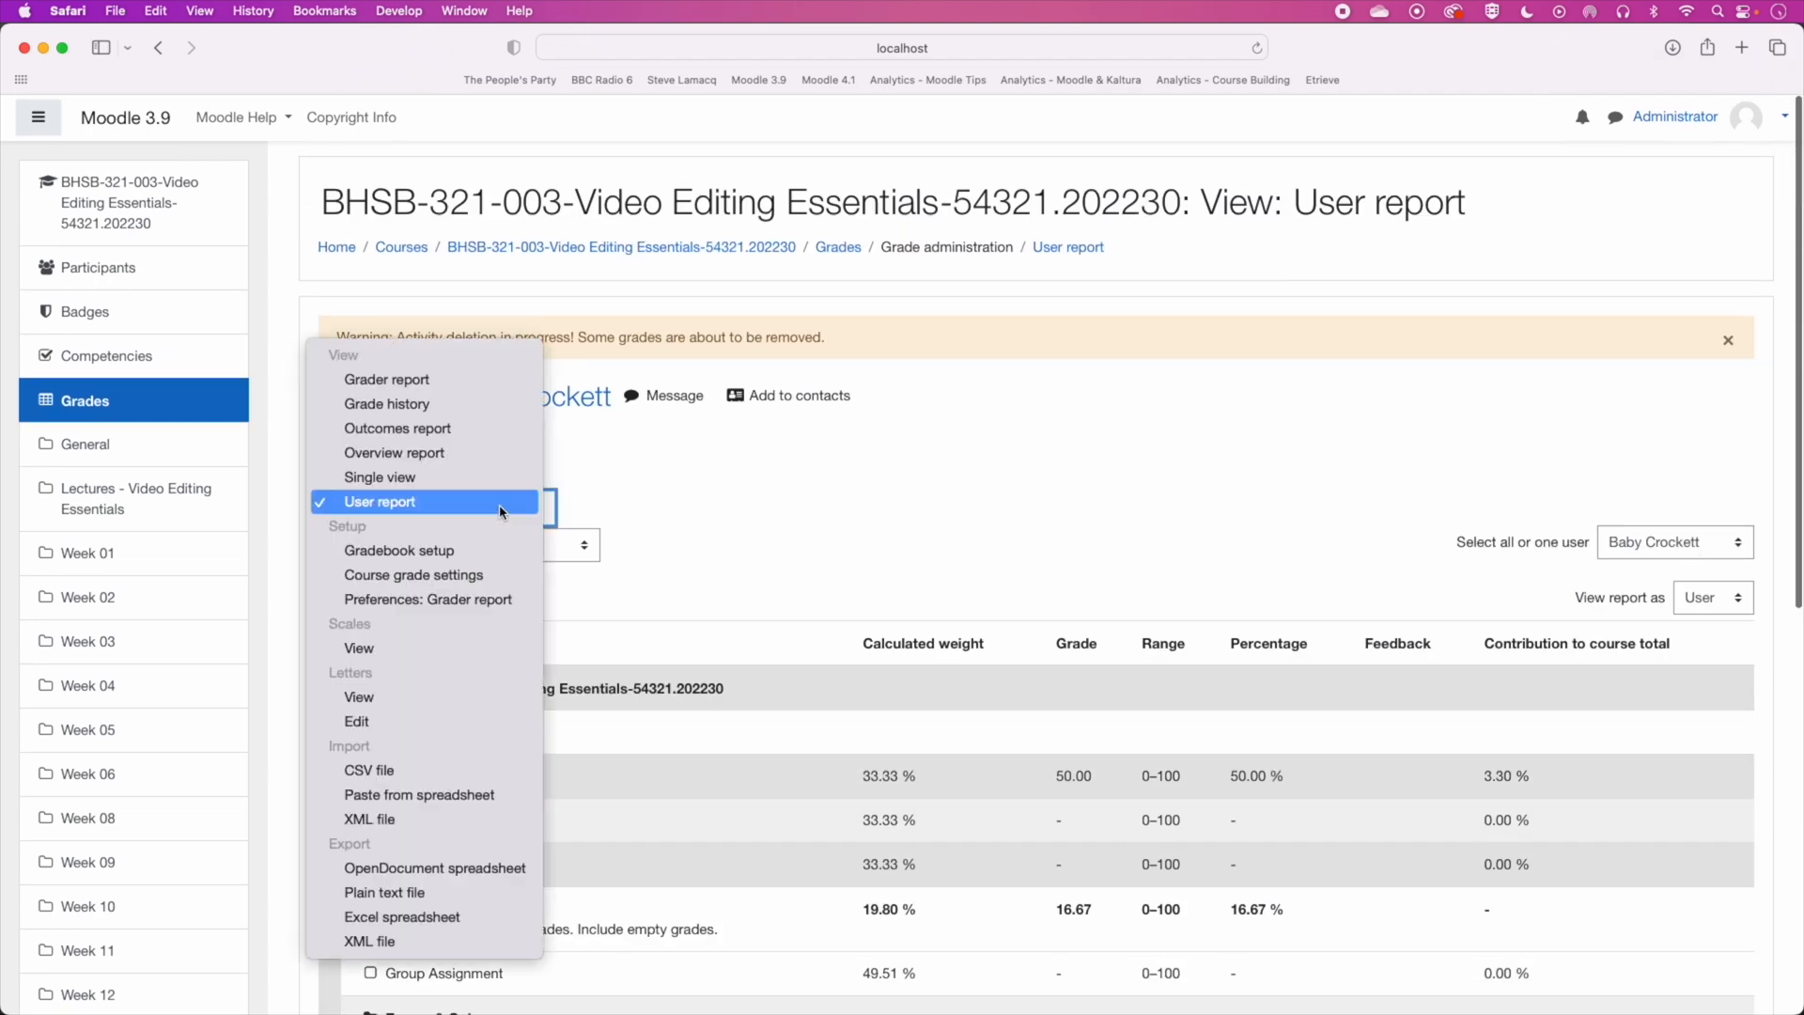
pyautogui.click(1011, 575)
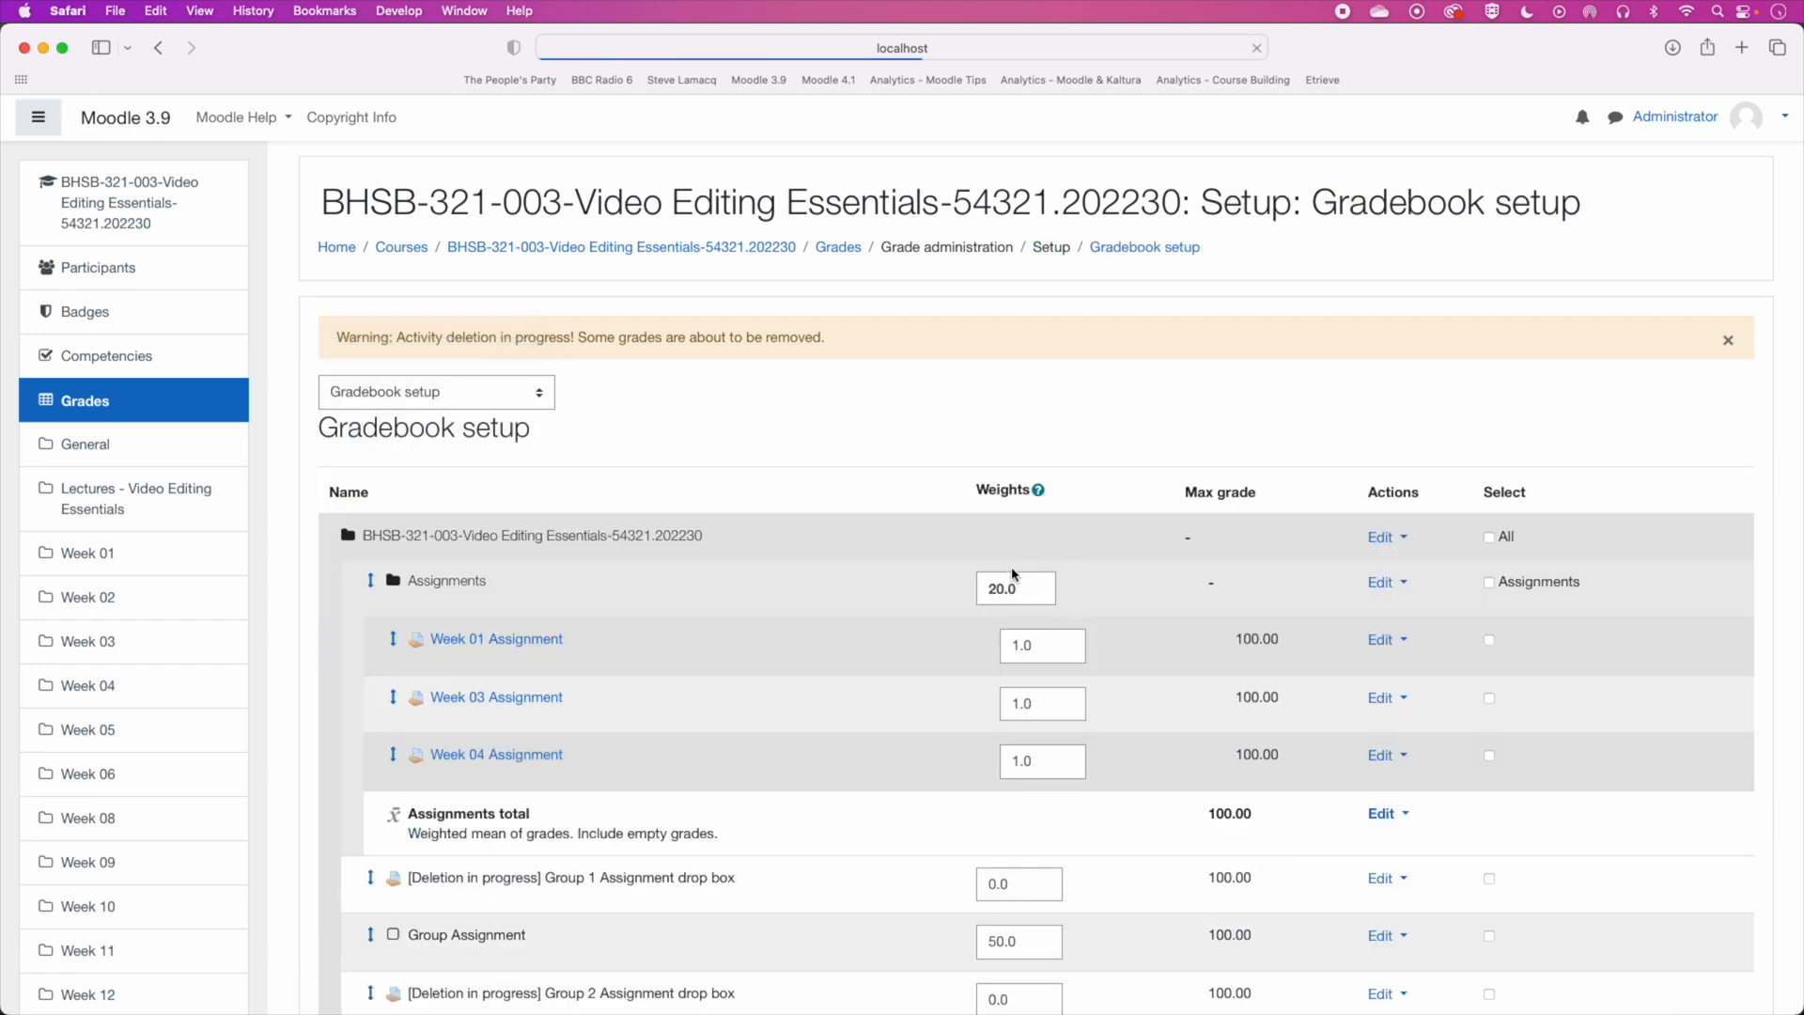
pyautogui.scroll(-15, 982, 578)
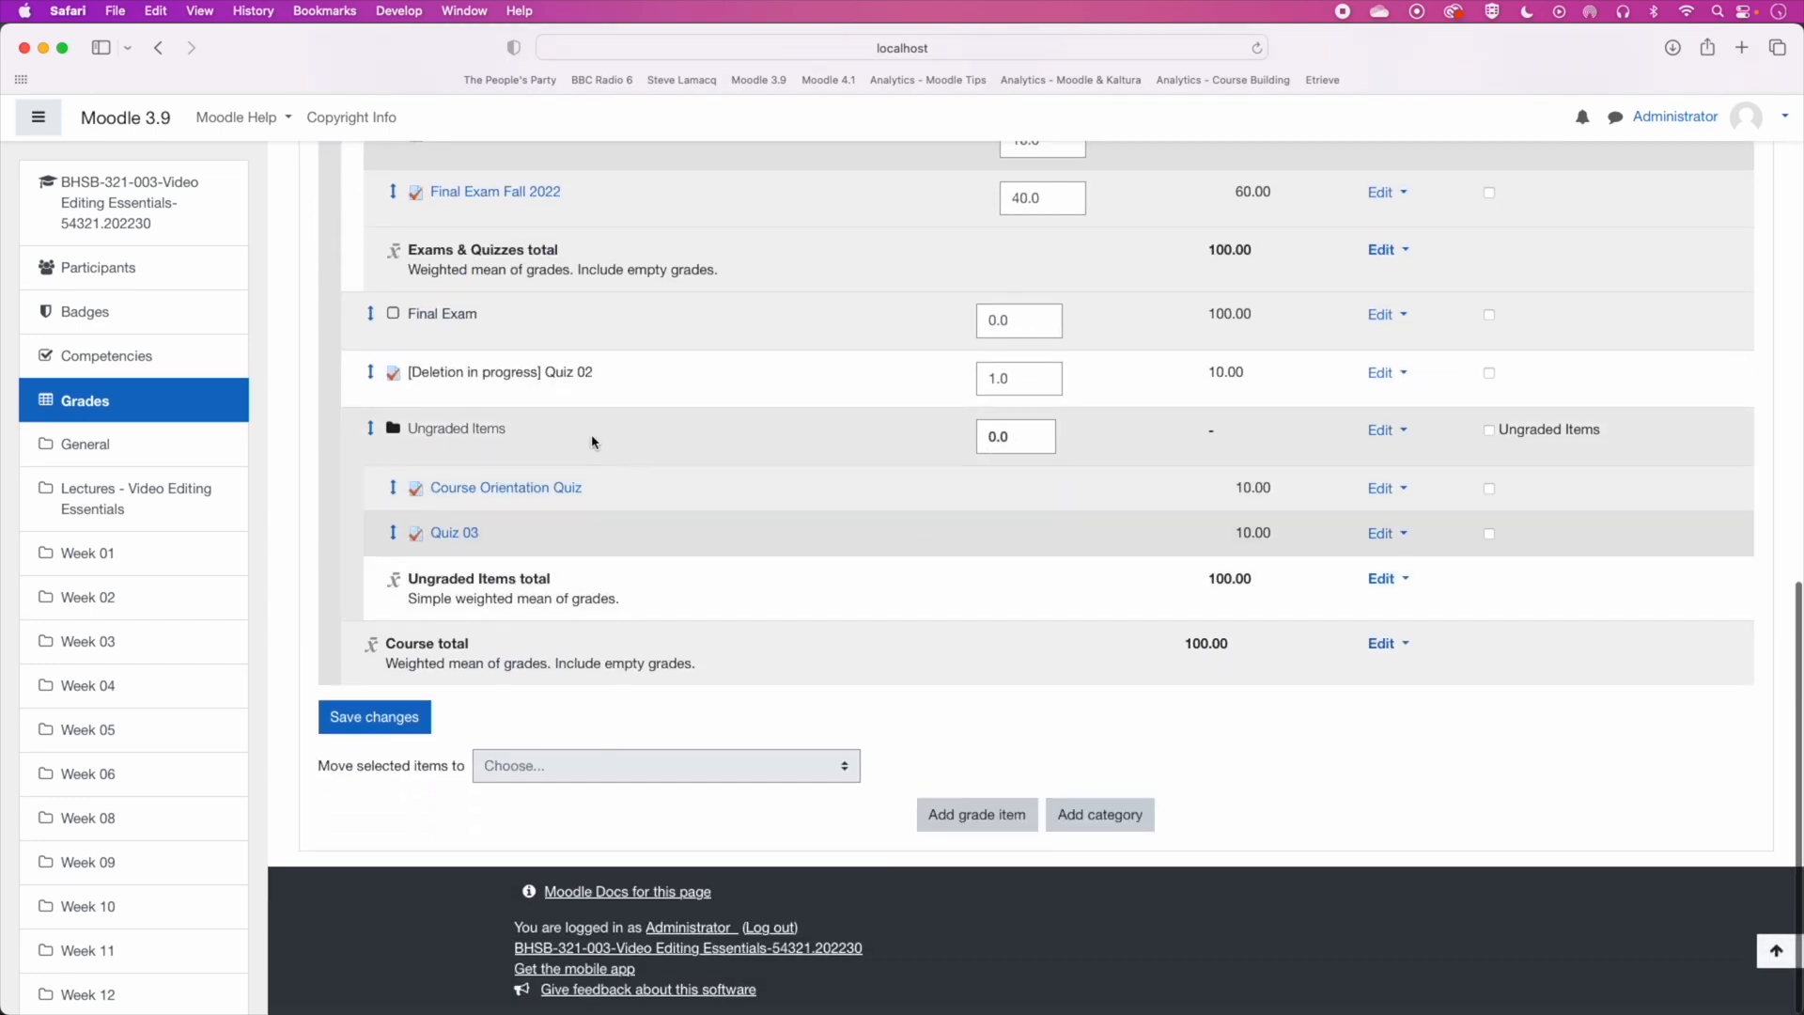
pyautogui.click(1387, 430)
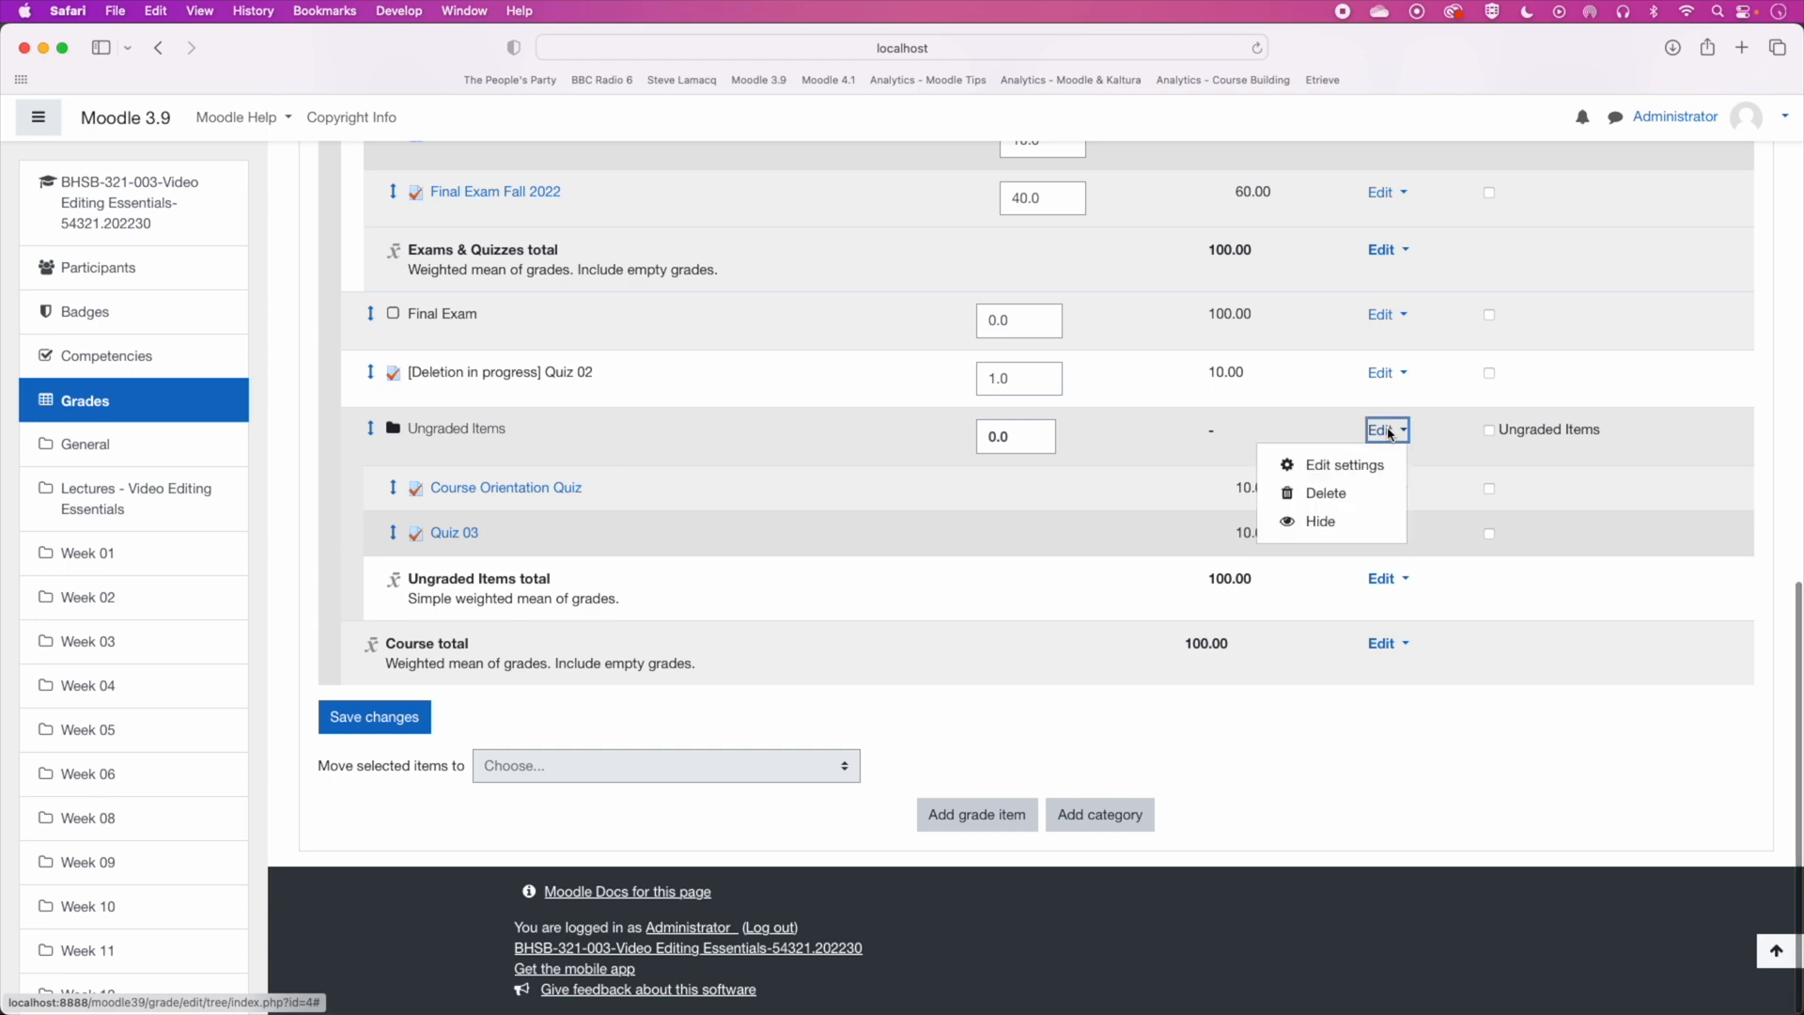
pyautogui.click(1334, 526)
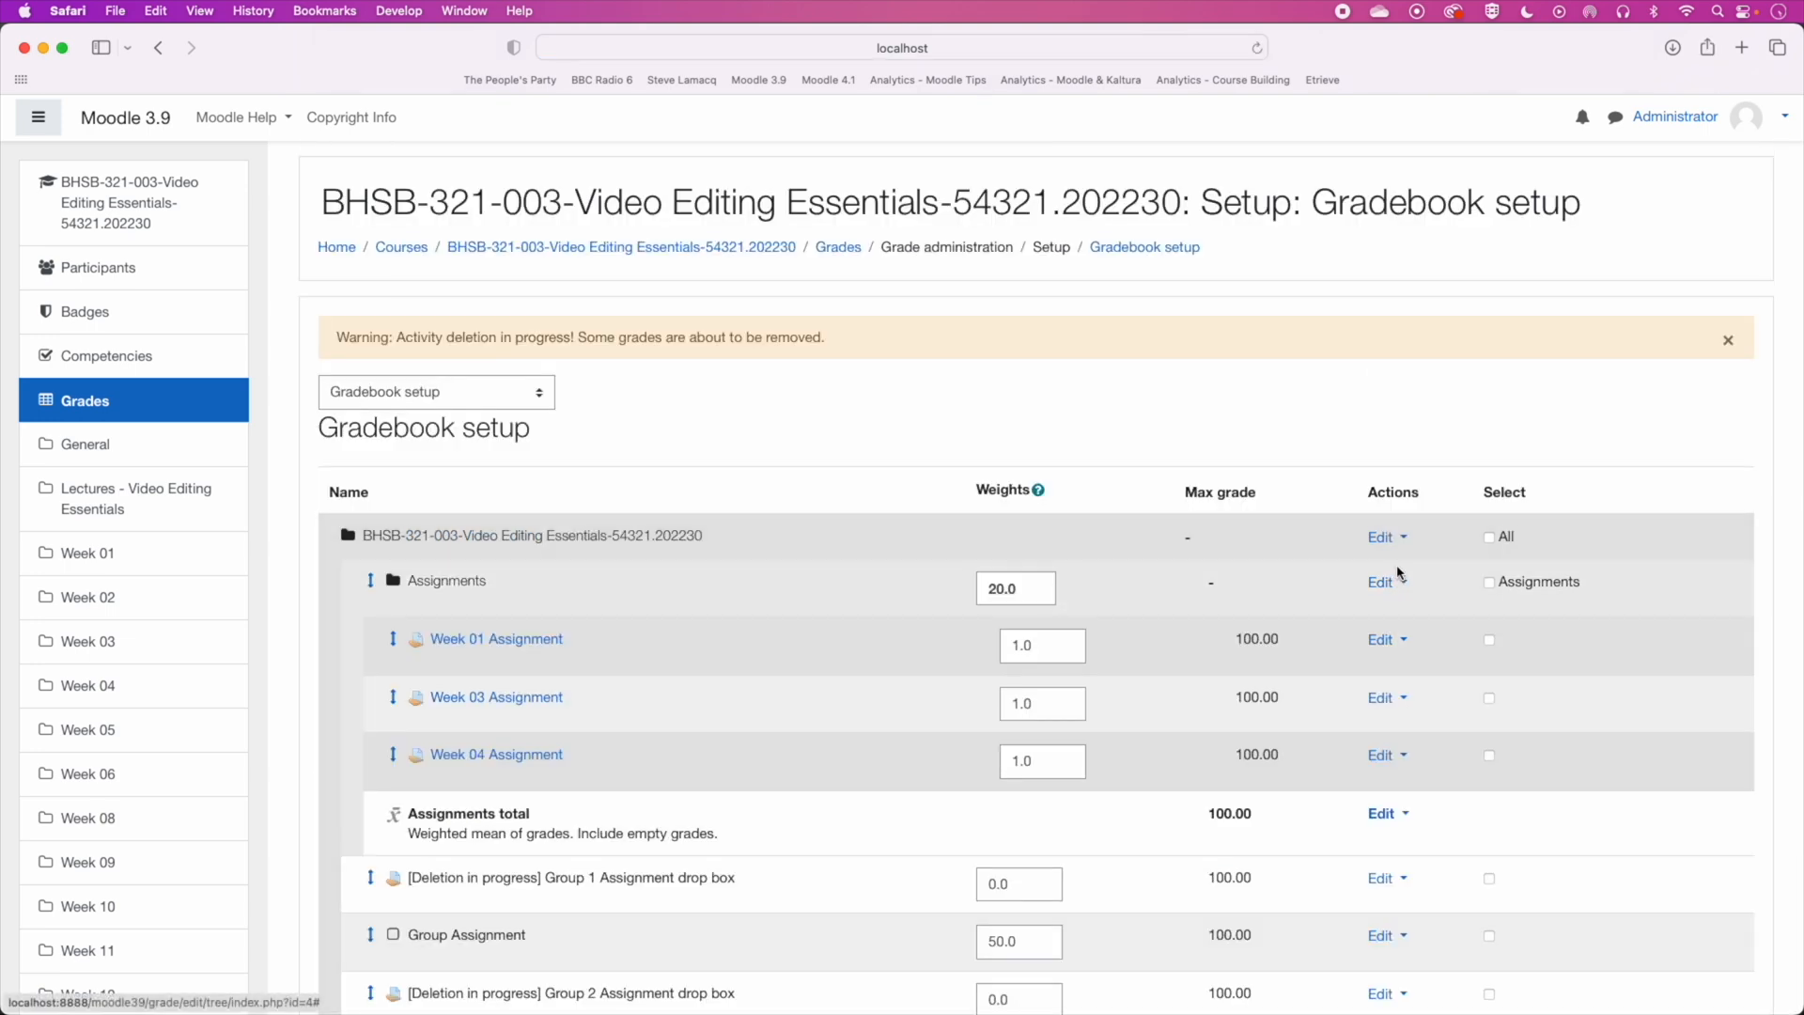
pyautogui.scroll(-15, 1391, 569)
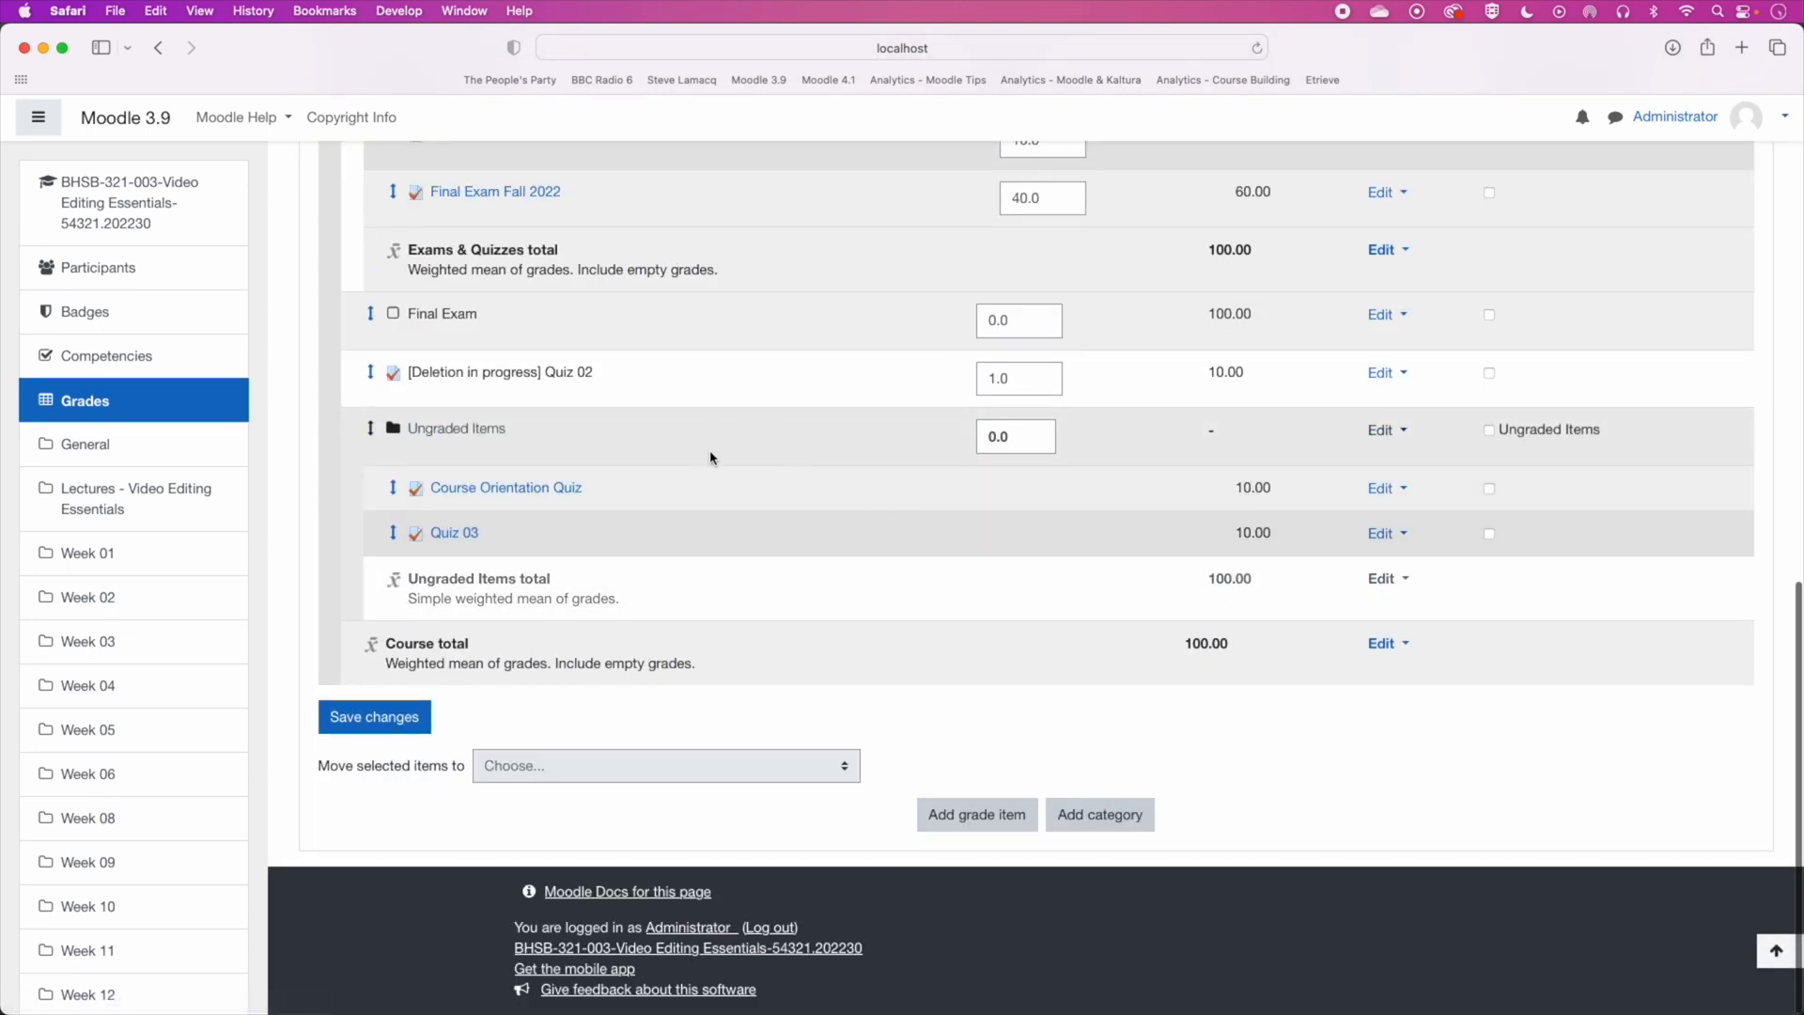
# Step: Reopen the same student's user report and check which grade items are shown after hiding the category
pyautogui.scroll(15, 711, 458)
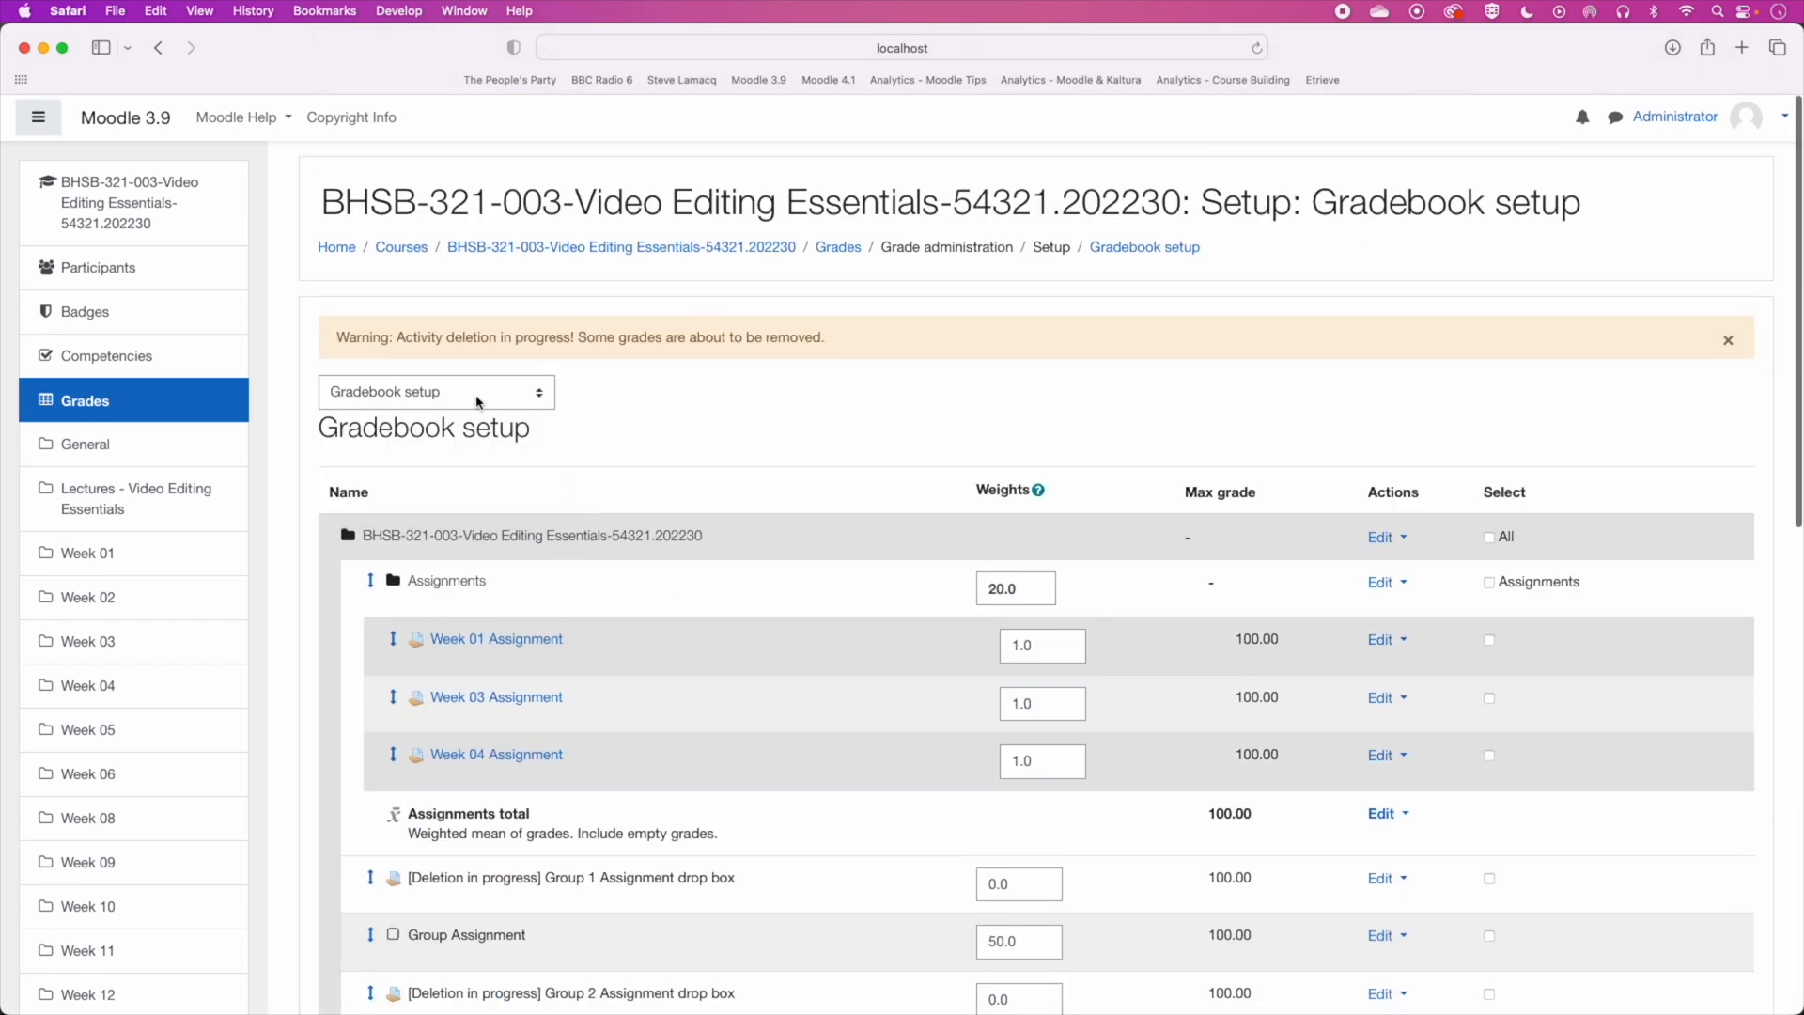
pyautogui.click(474, 393)
pyautogui.click(442, 339)
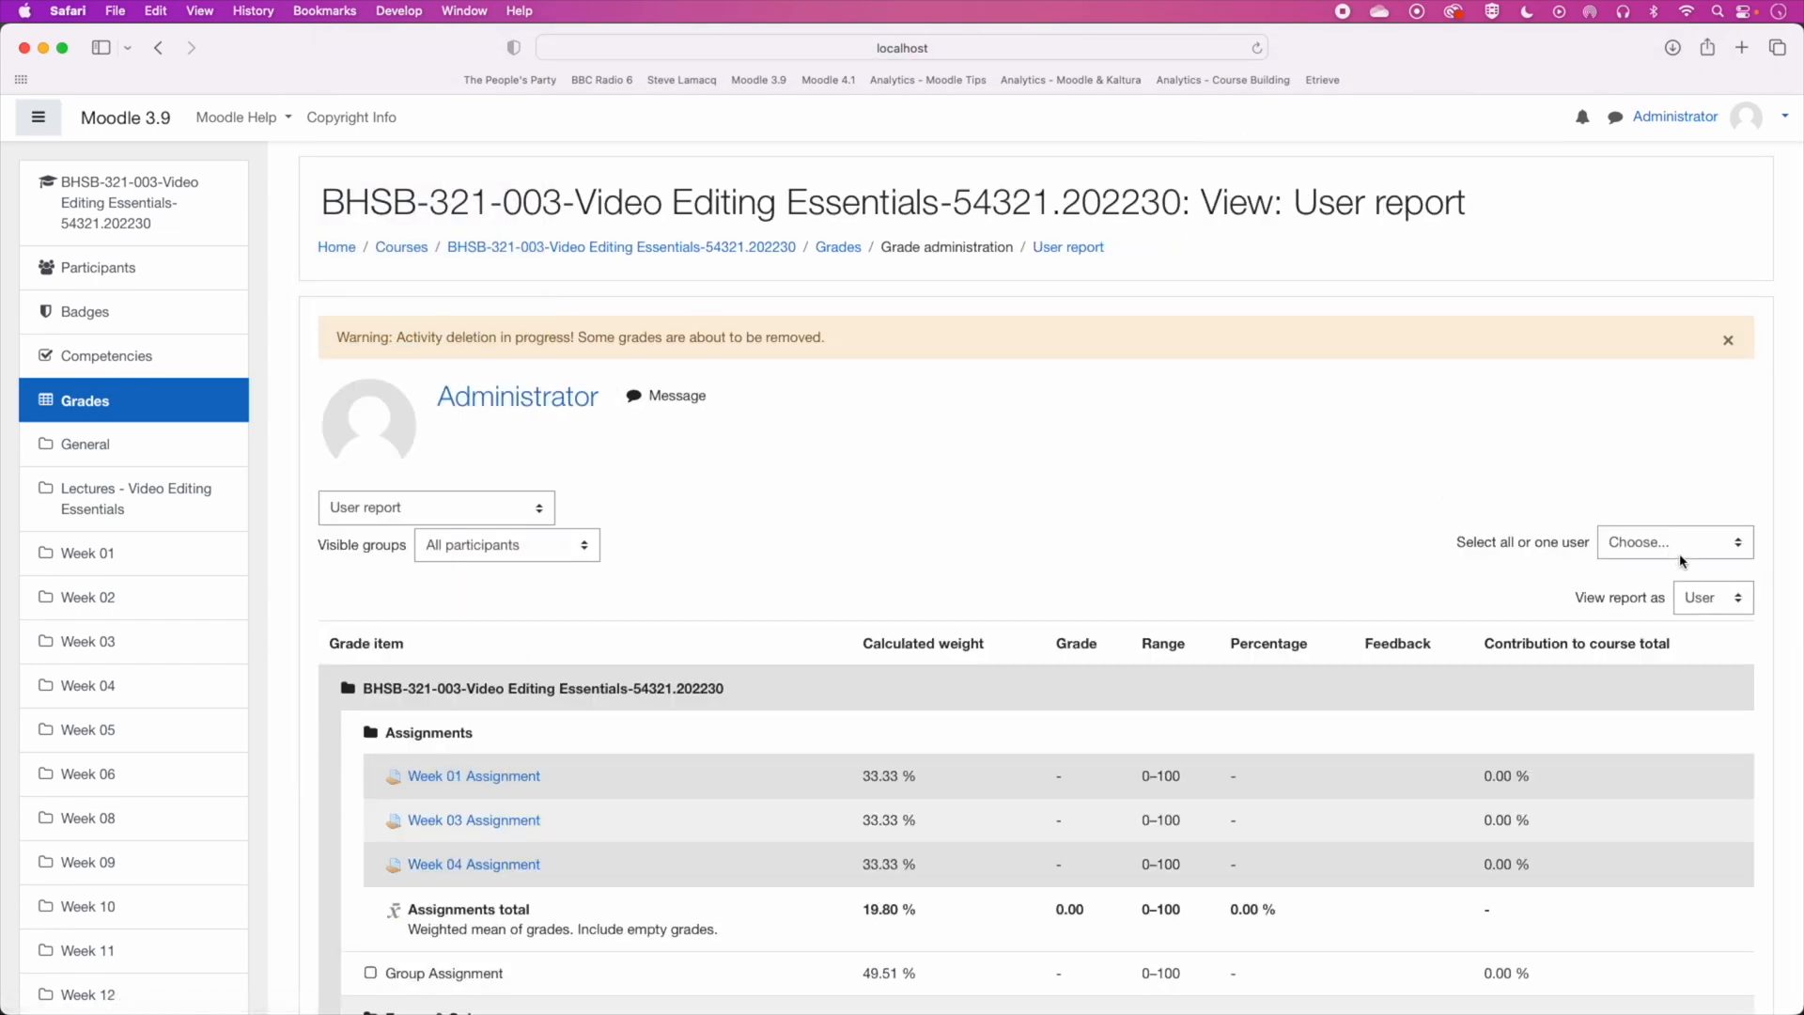
pyautogui.click(1680, 553)
pyautogui.click(1659, 612)
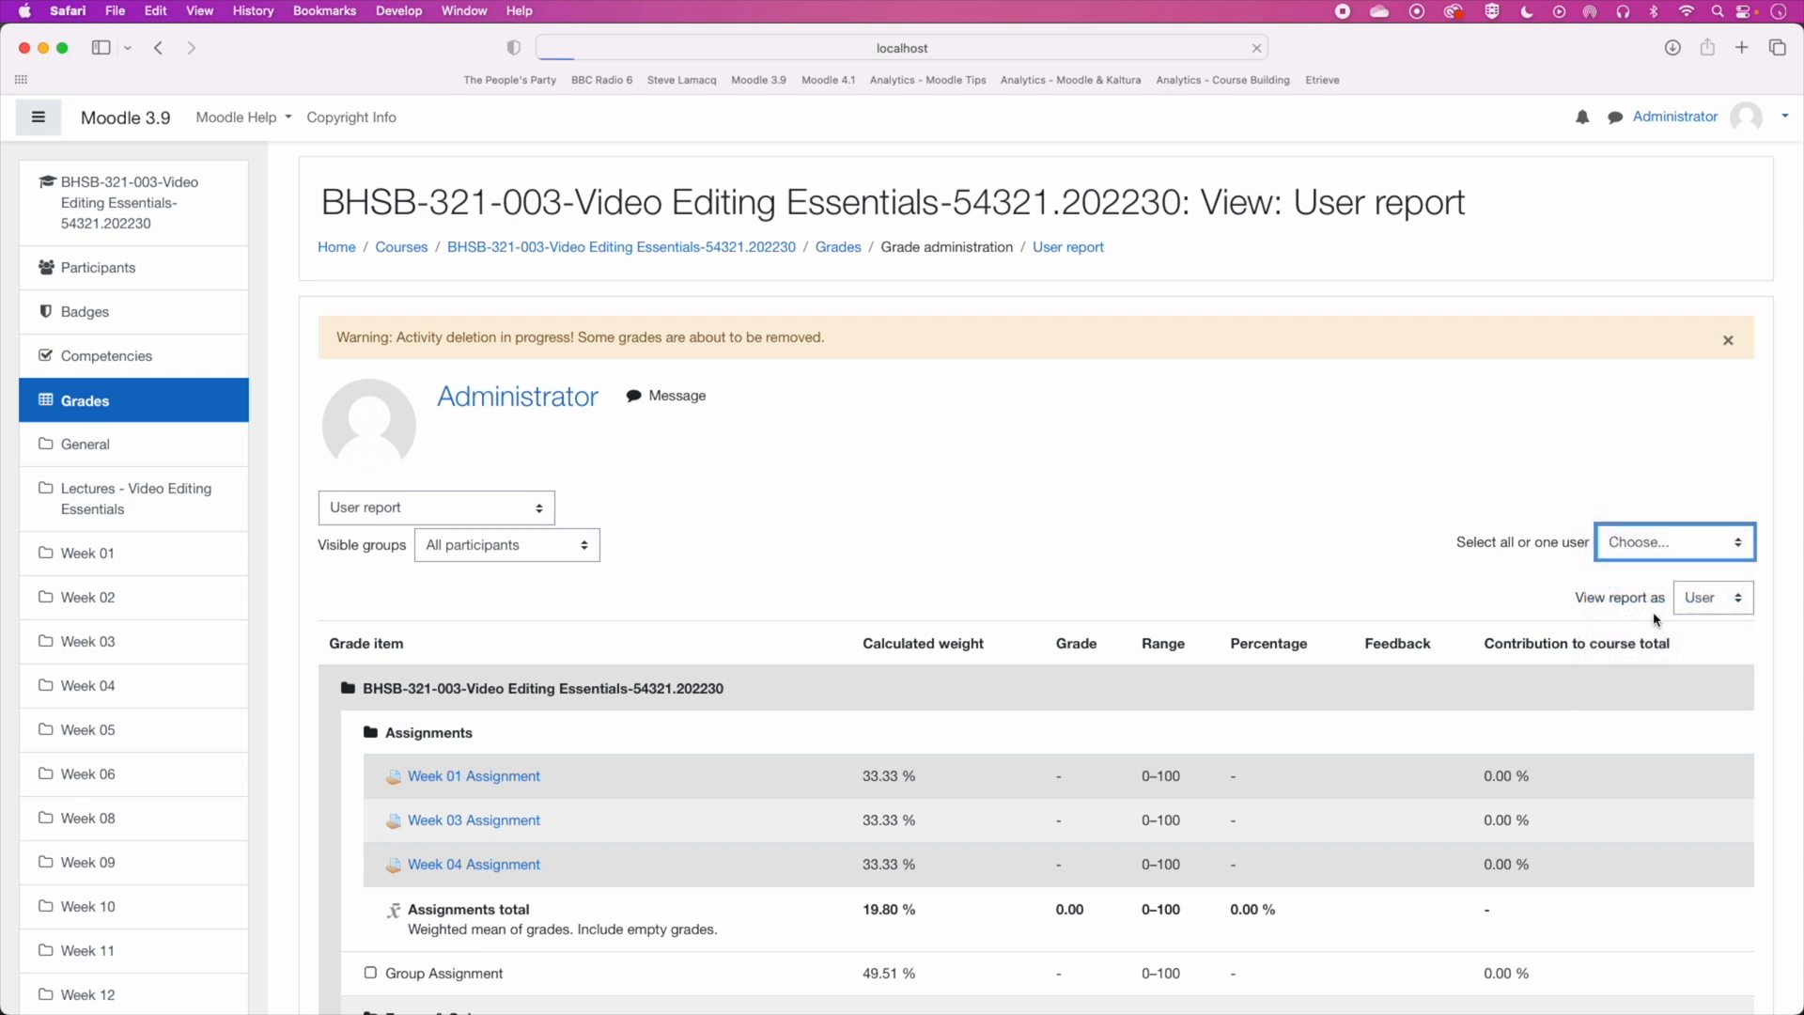
pyautogui.scroll(-5, 1372, 545)
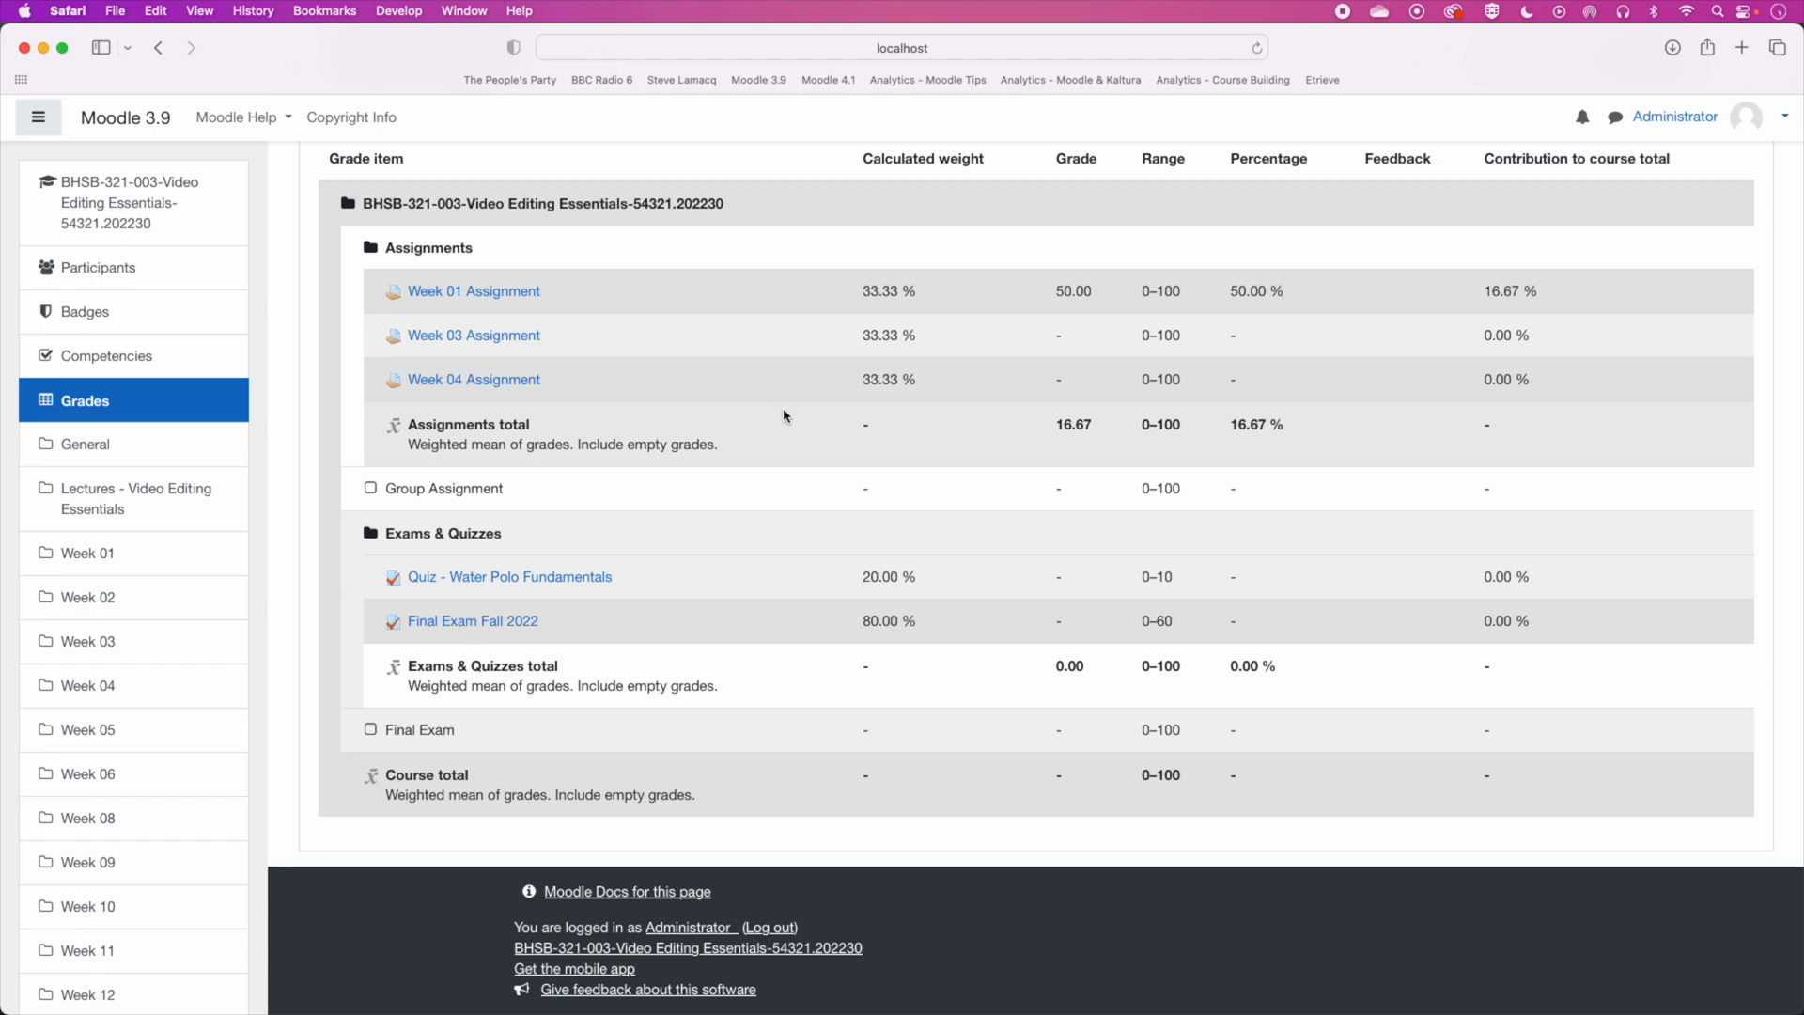
# Step: Switch to the grader report and look across its grade columns for all participants
pyautogui.scroll(5, 762, 396)
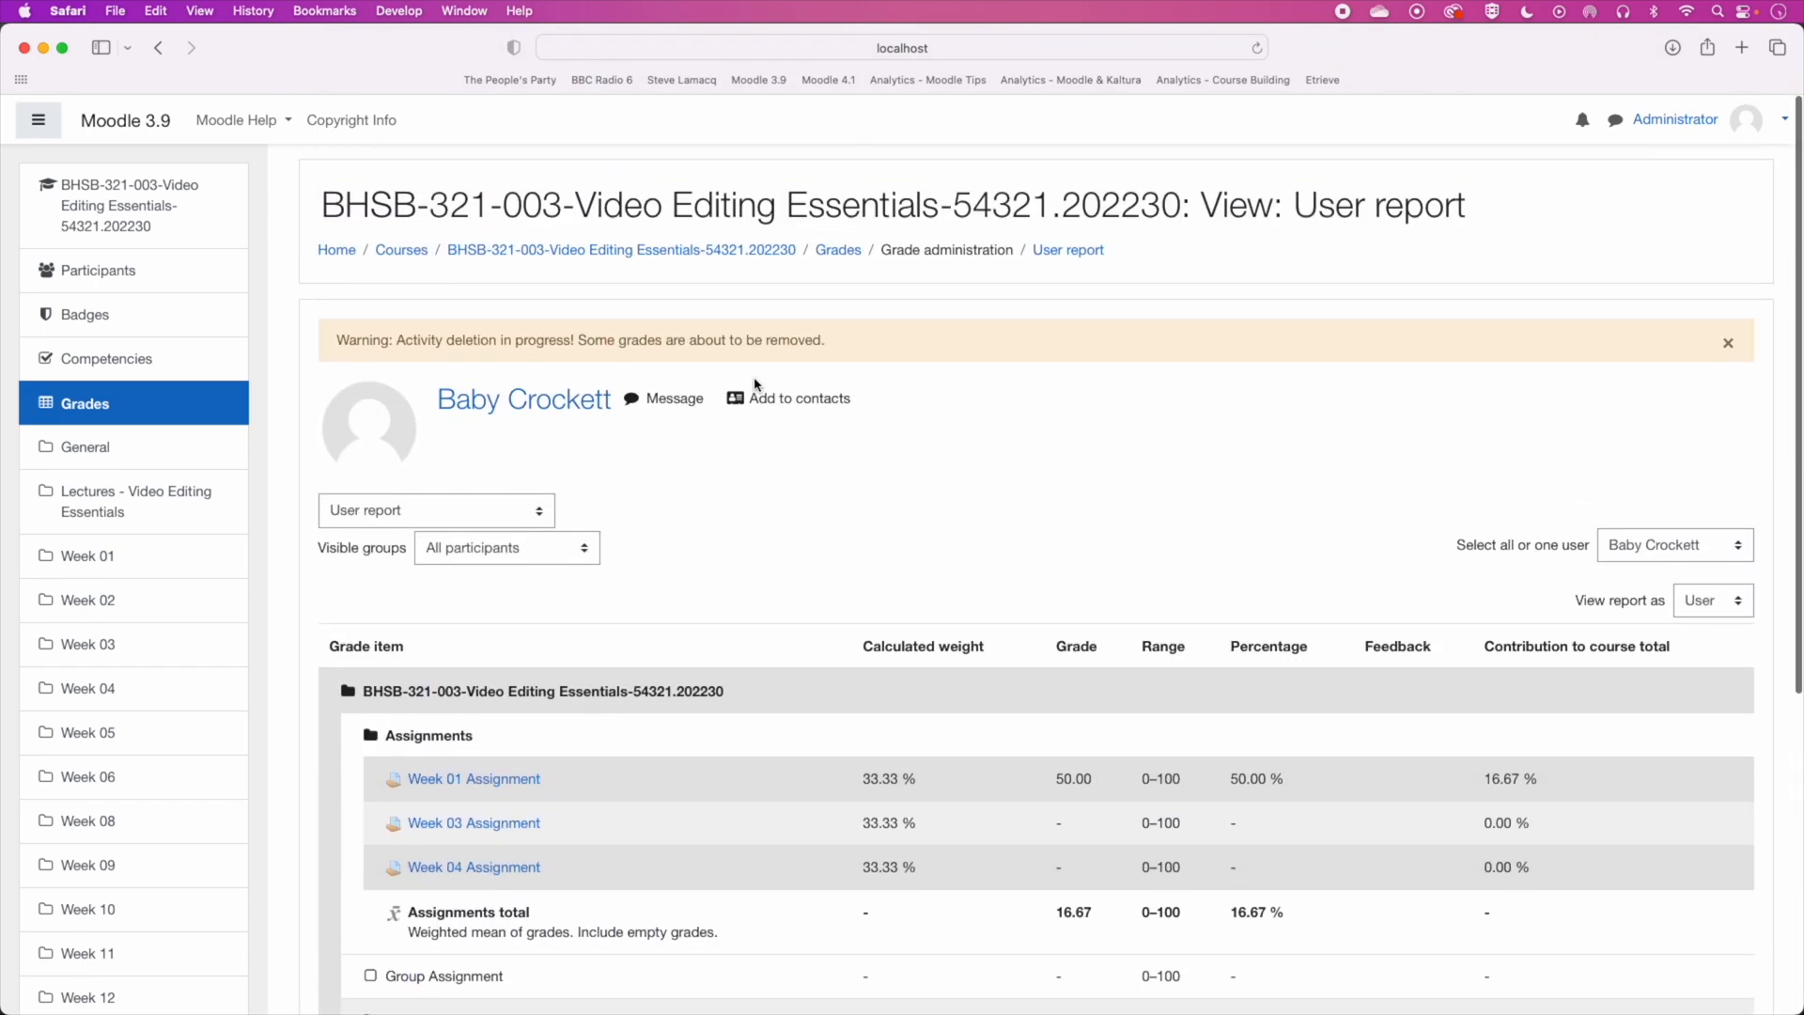
pyautogui.click(499, 523)
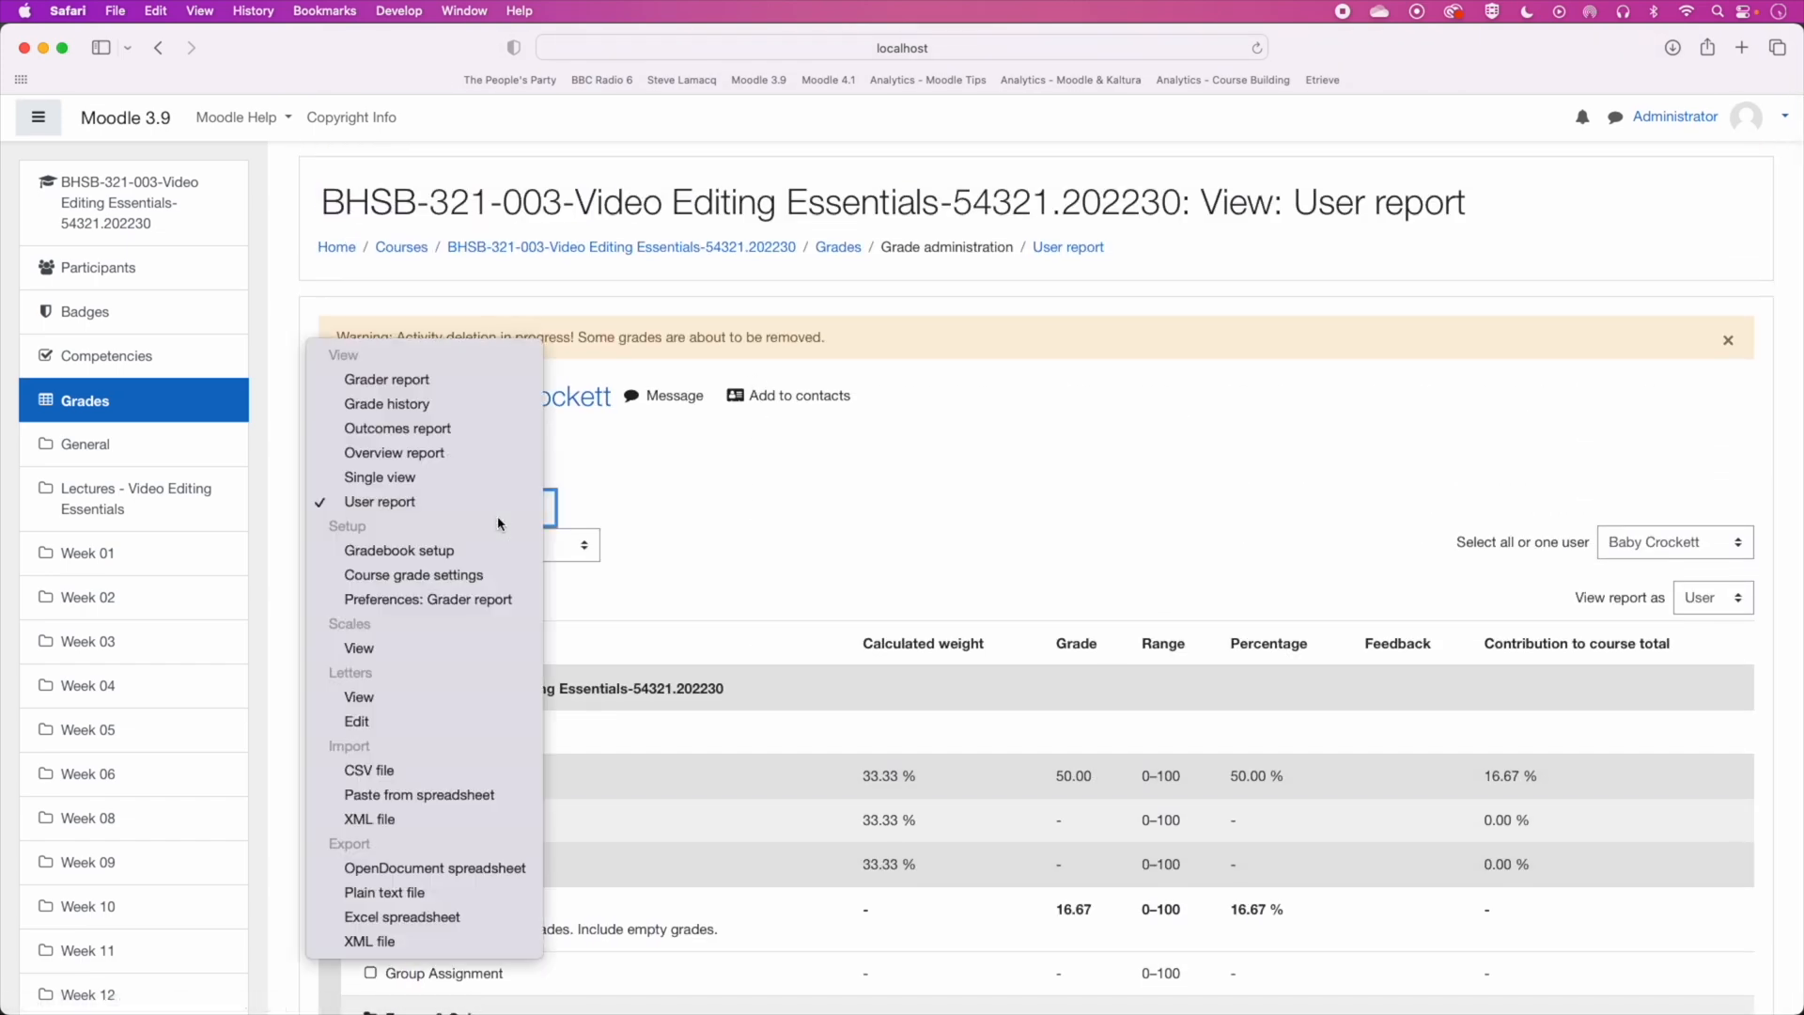
pyautogui.click(432, 380)
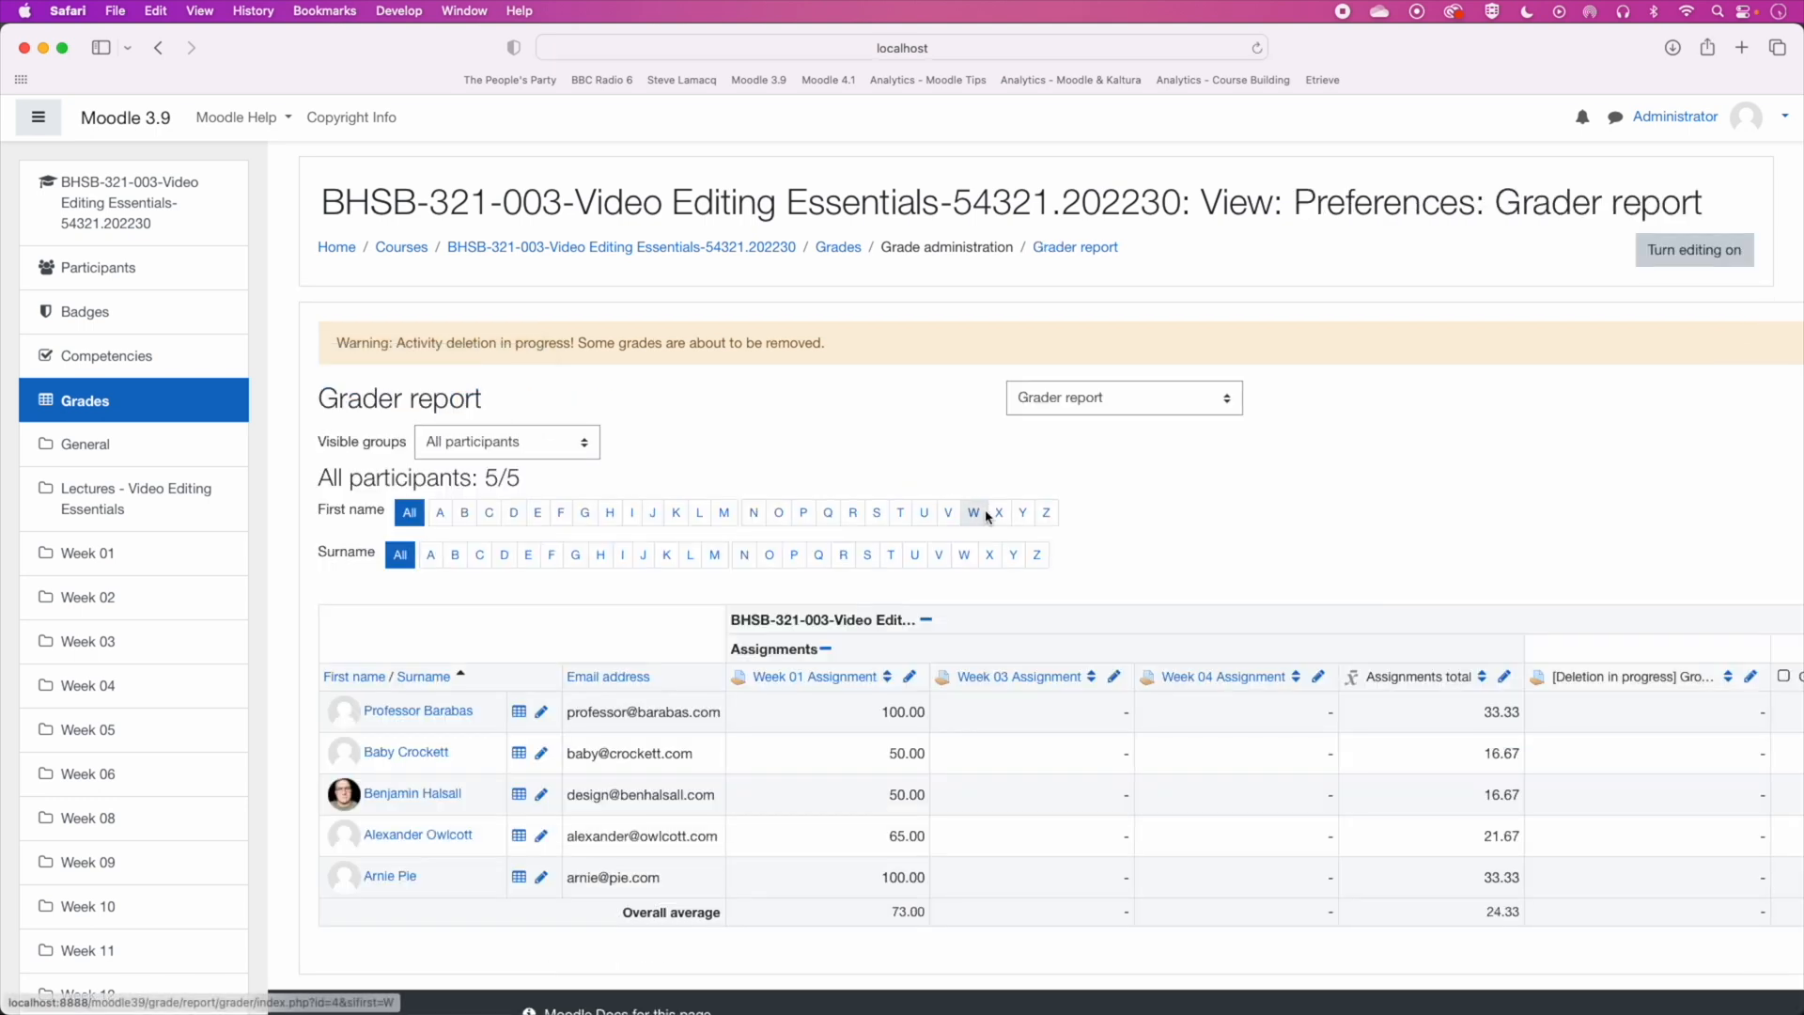
pyautogui.hscroll(5, 982, 515)
pyautogui.hscroll(10, 986, 517)
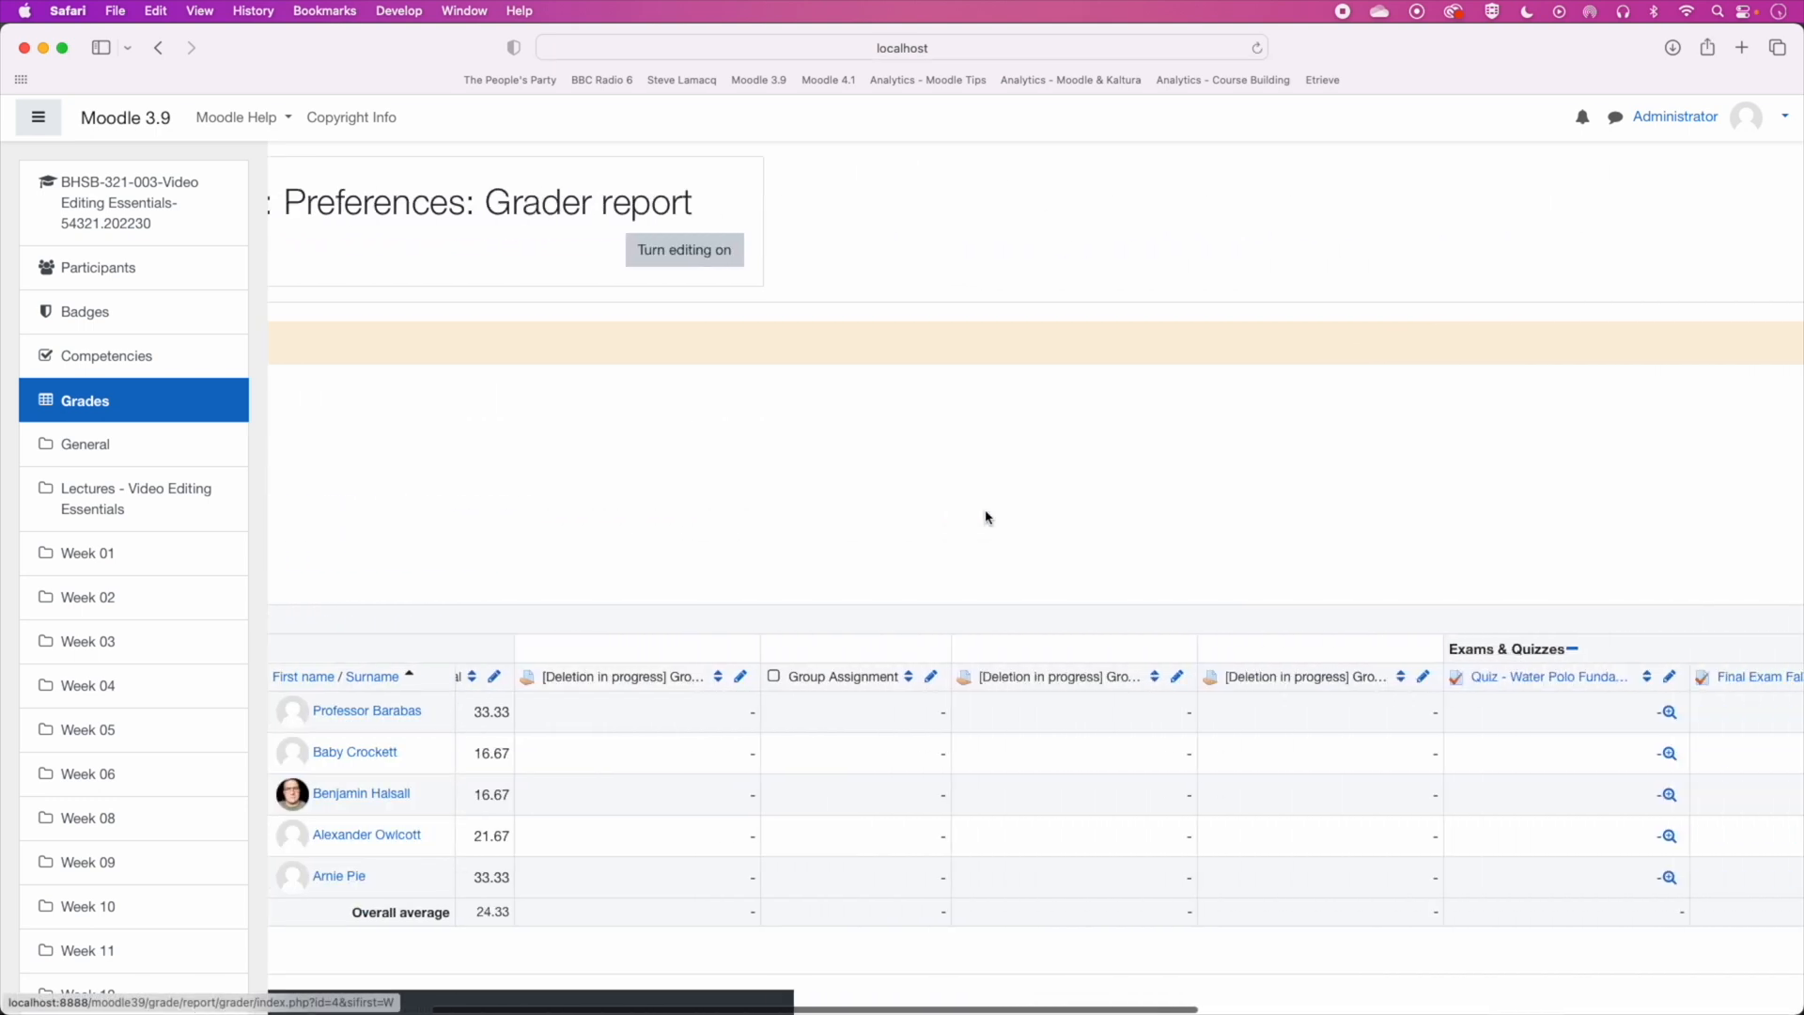
pyautogui.hscroll(-10, 986, 517)
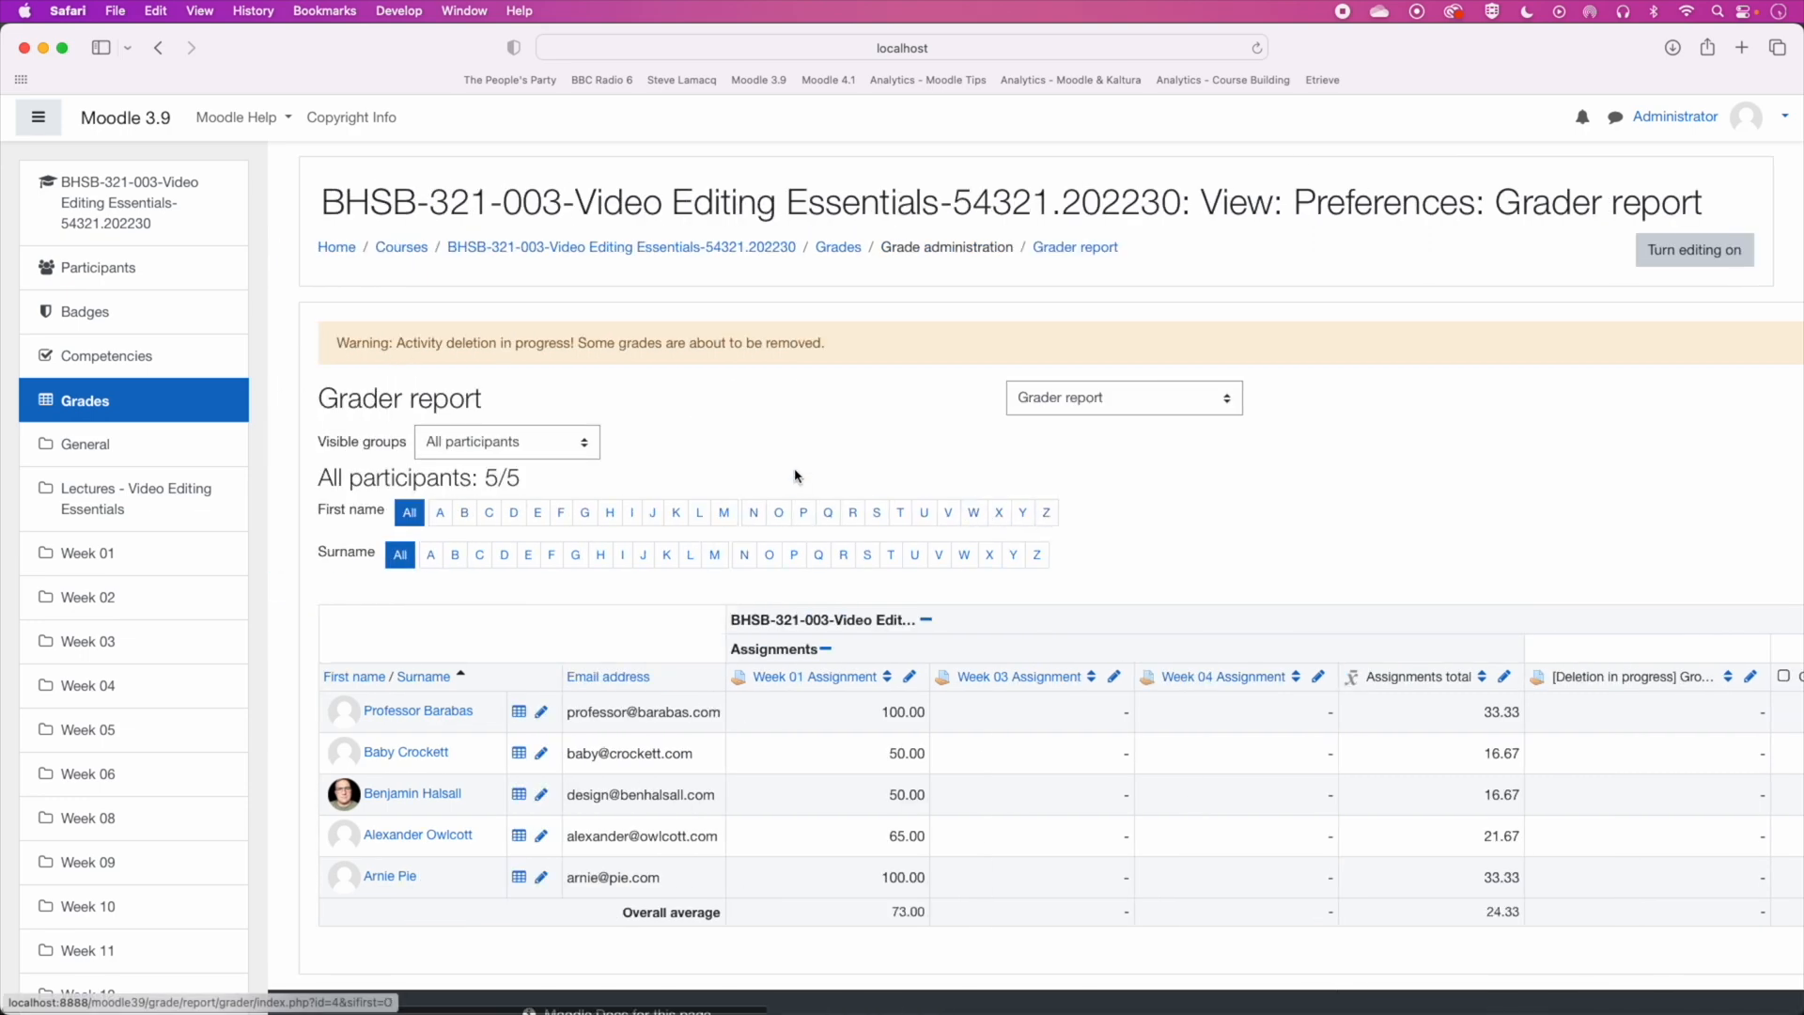
# Step: Return to the course page and open Quiz 03
pyautogui.click(122, 230)
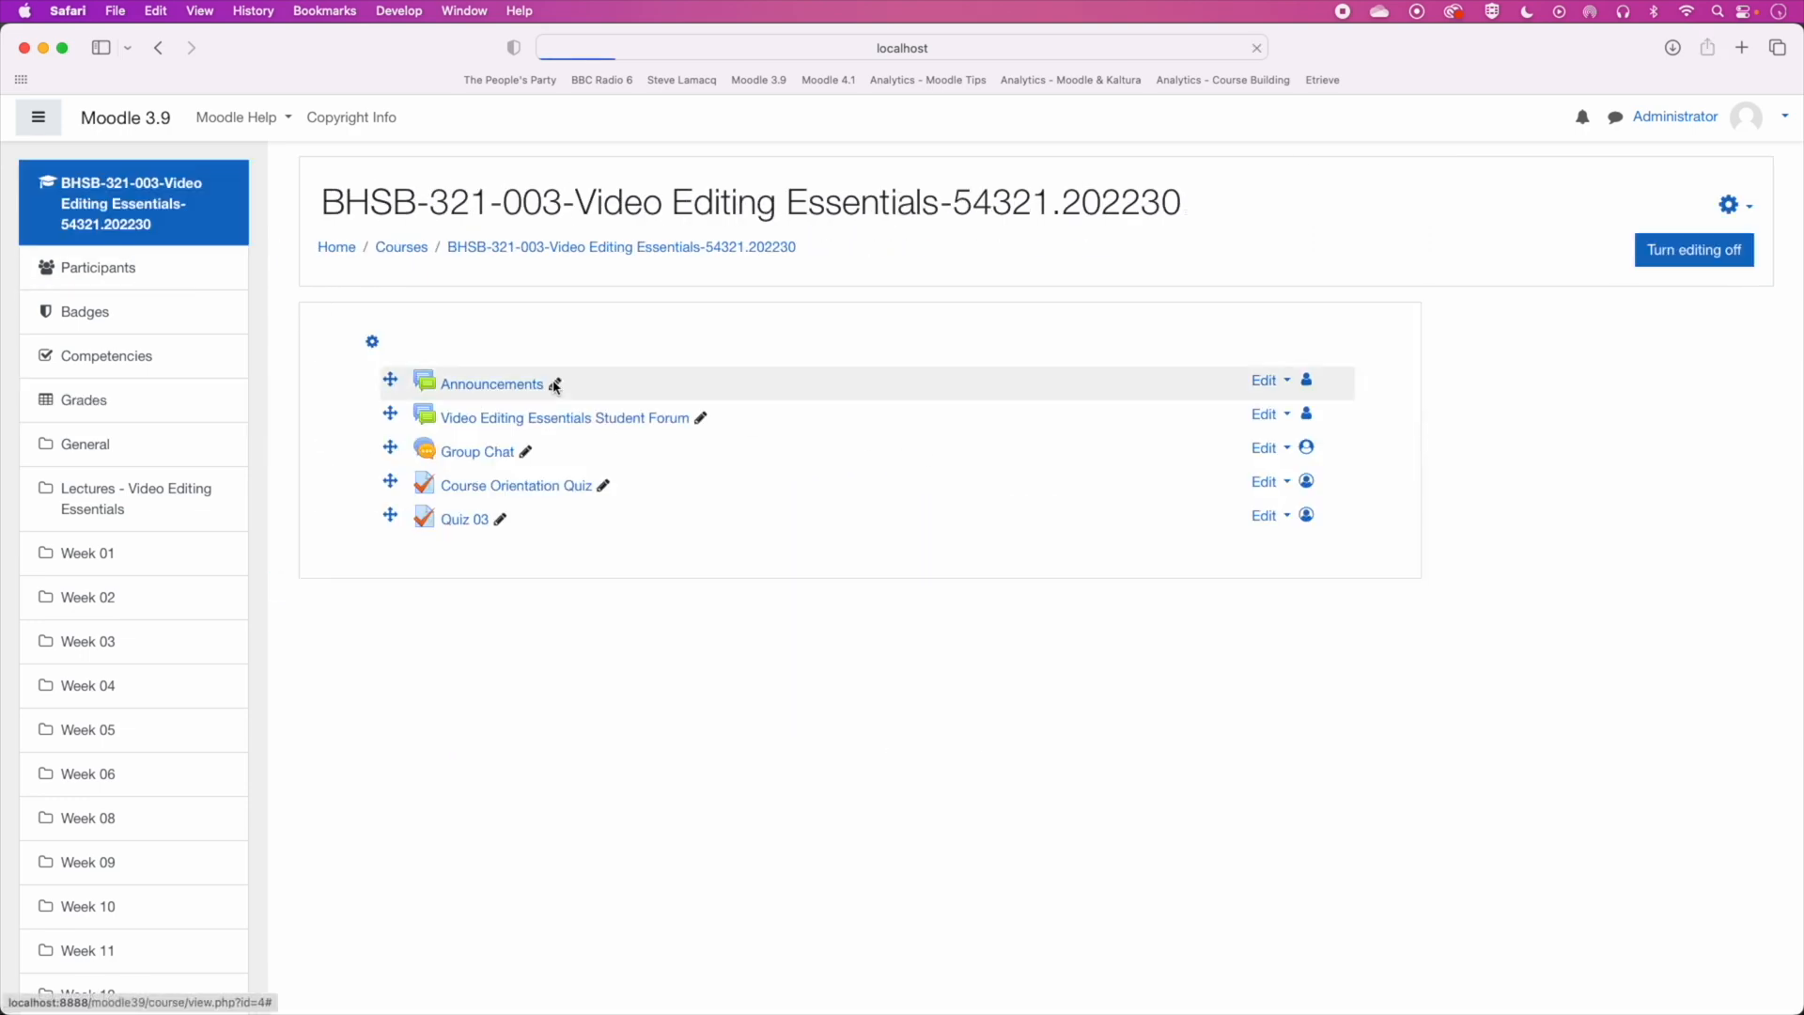
pyautogui.click(467, 521)
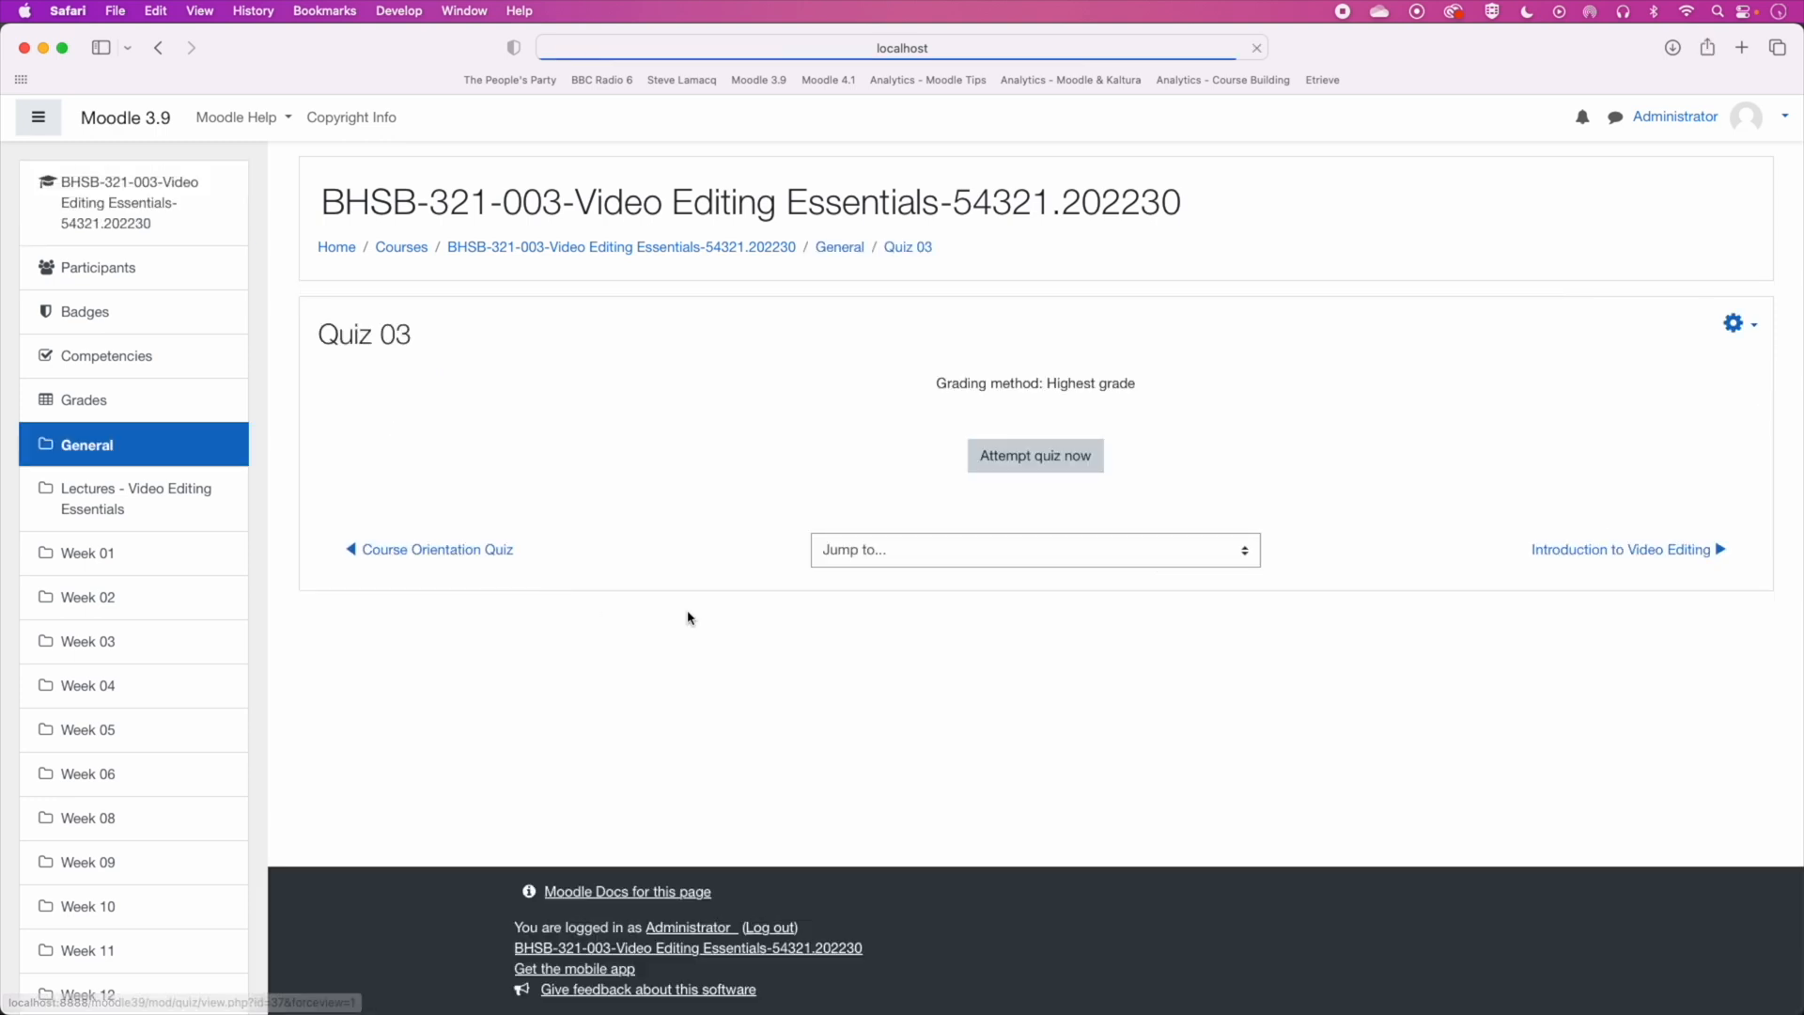